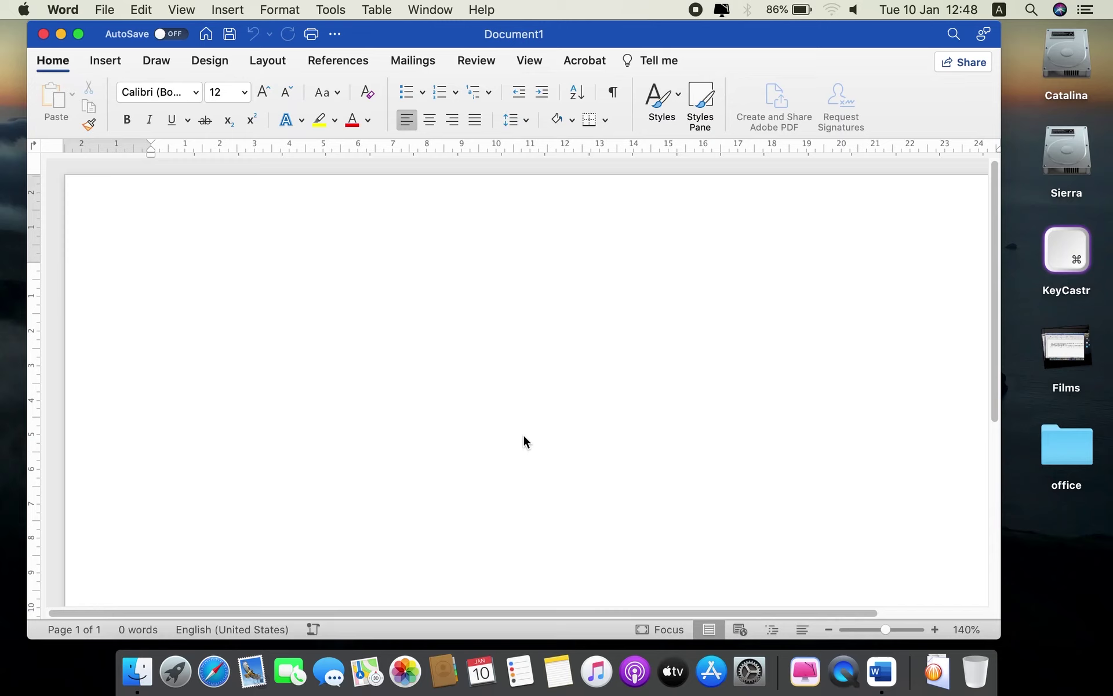
Make the Word window fill the screen and type =lorem() on the first line.
click(80, 35)
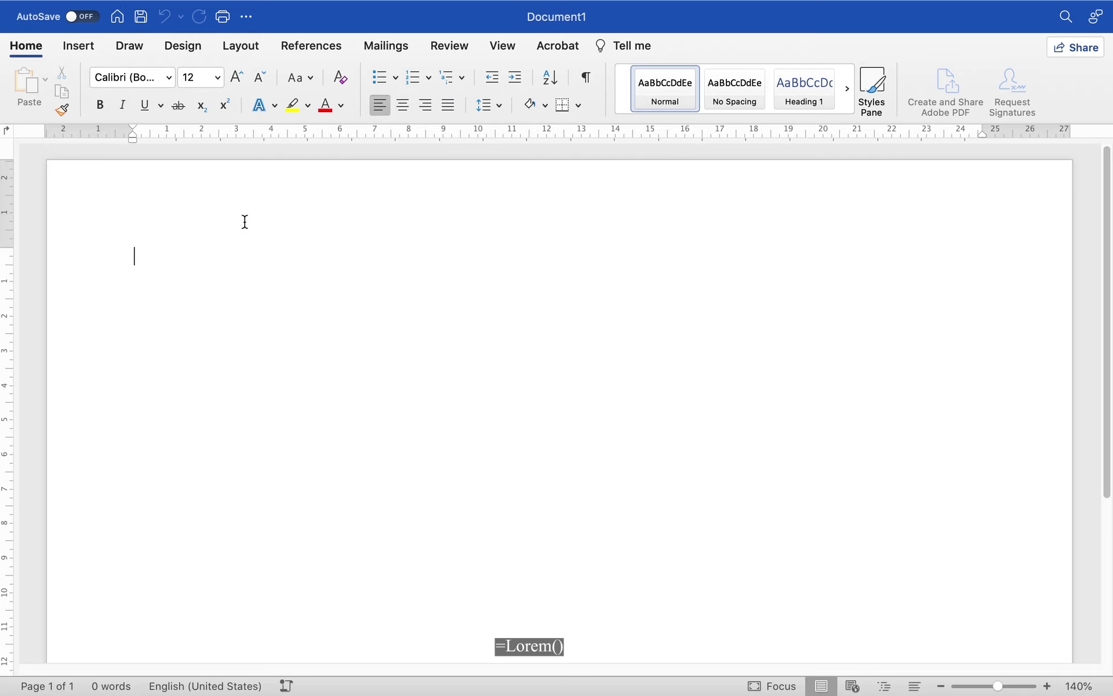
text(=)
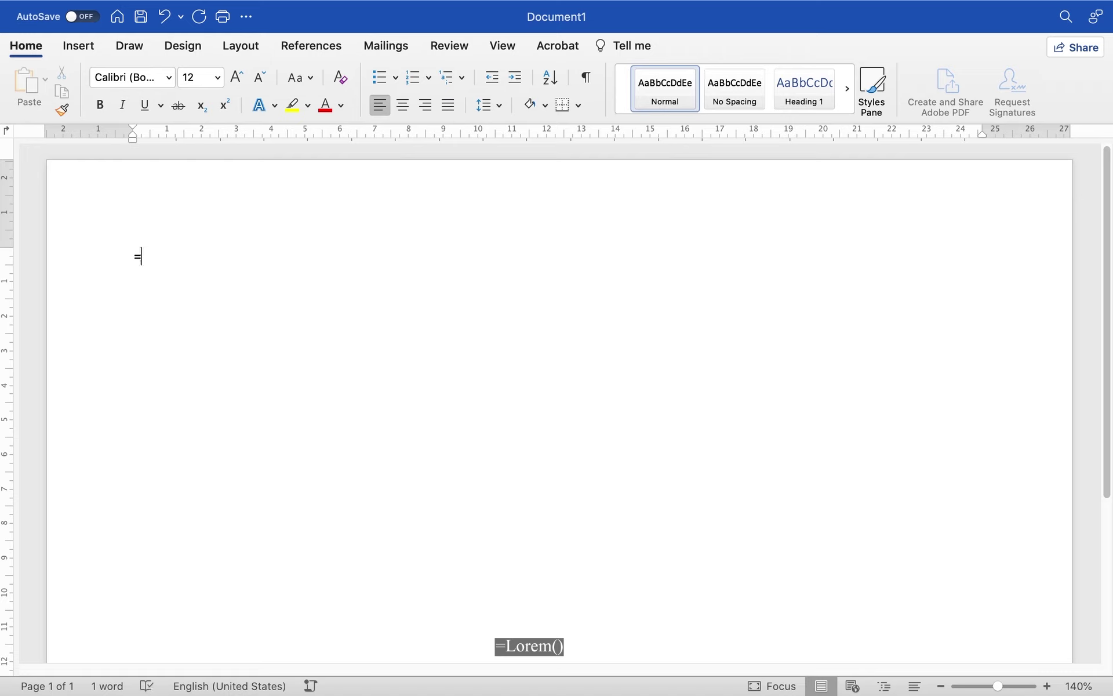
text(lorem())
Expand =lorem() into the Lorem ipsum sample paragraphs.
key(Return)
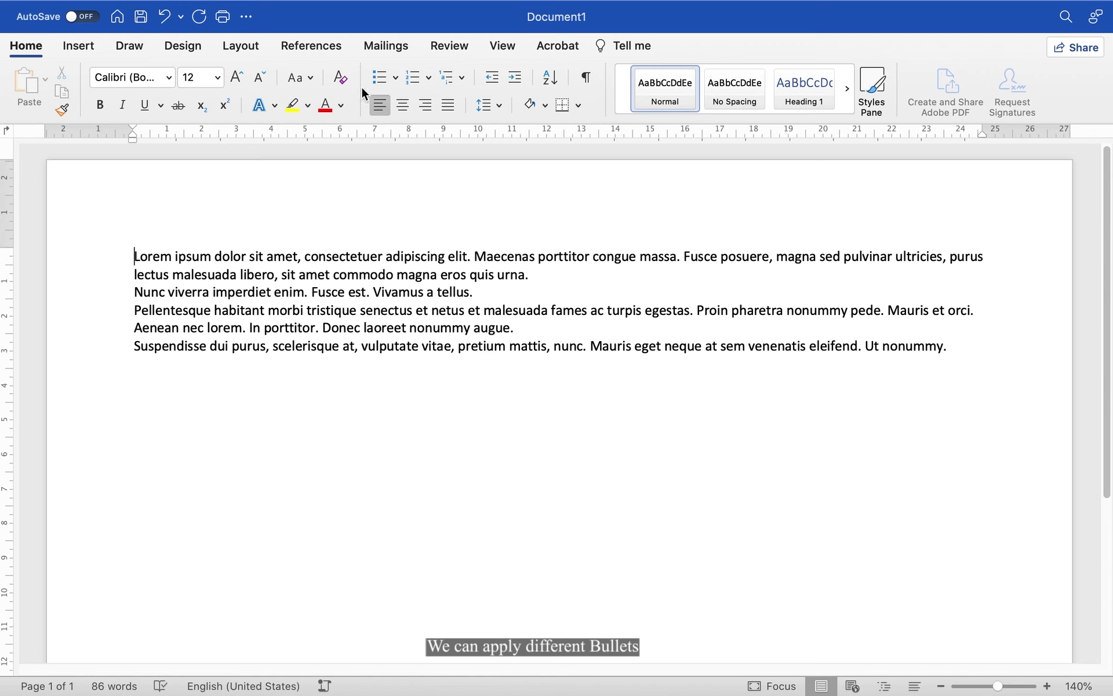
Give the first Lorem ipsum paragraph a hollow-circle bullet.
click(391, 74)
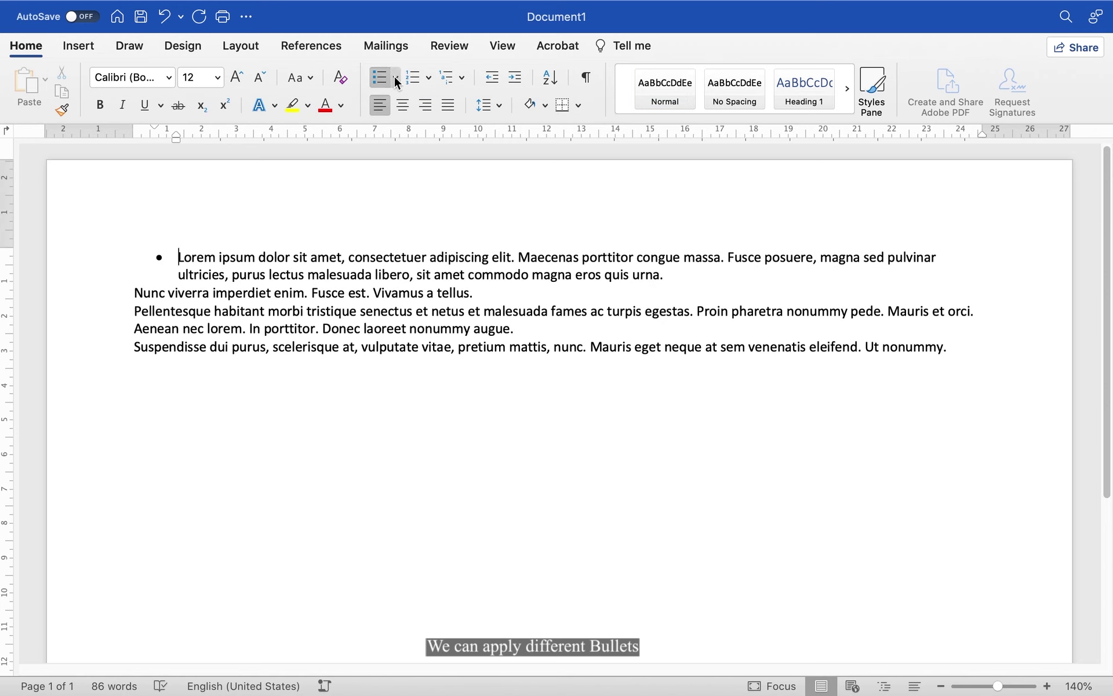
click(395, 76)
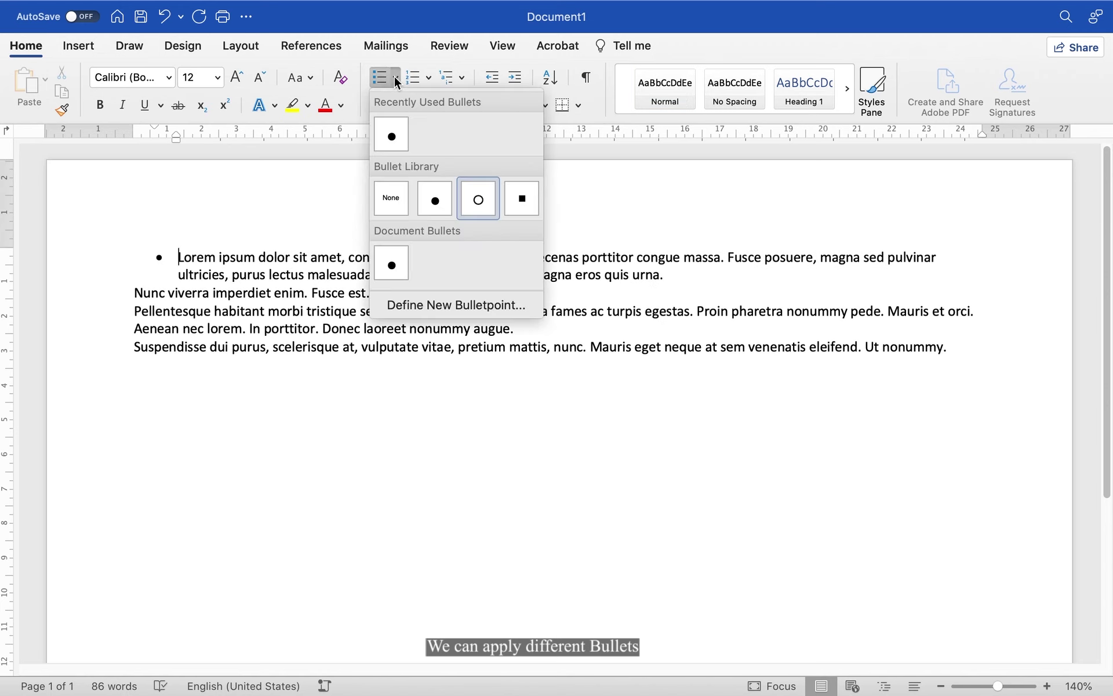
click(405, 199)
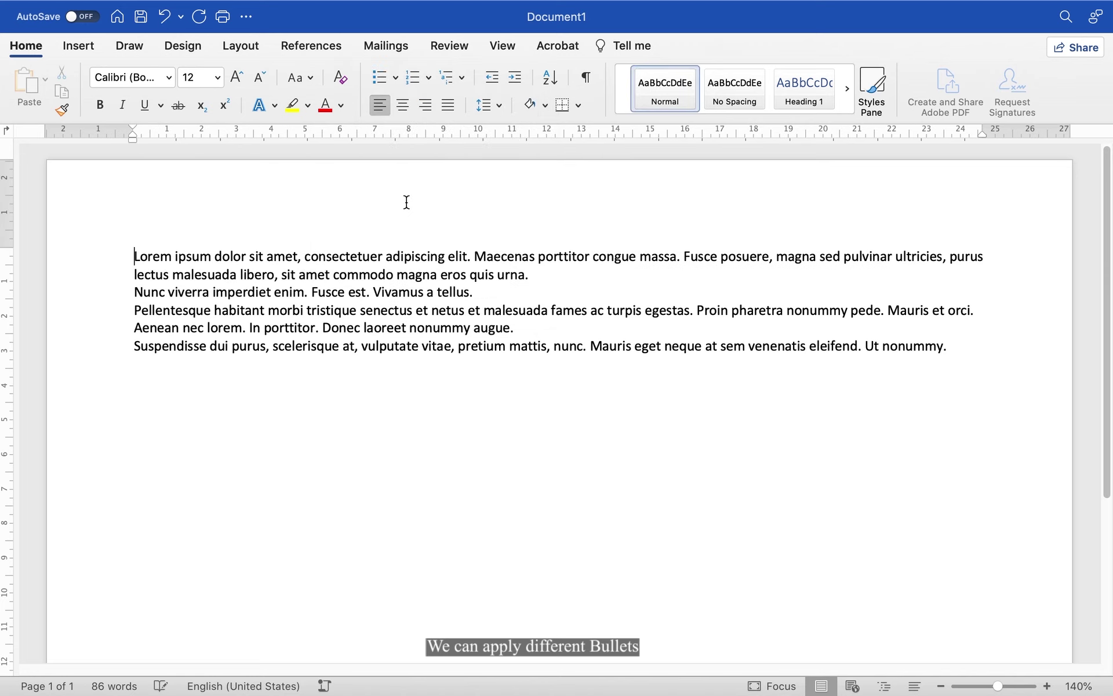
click(394, 78)
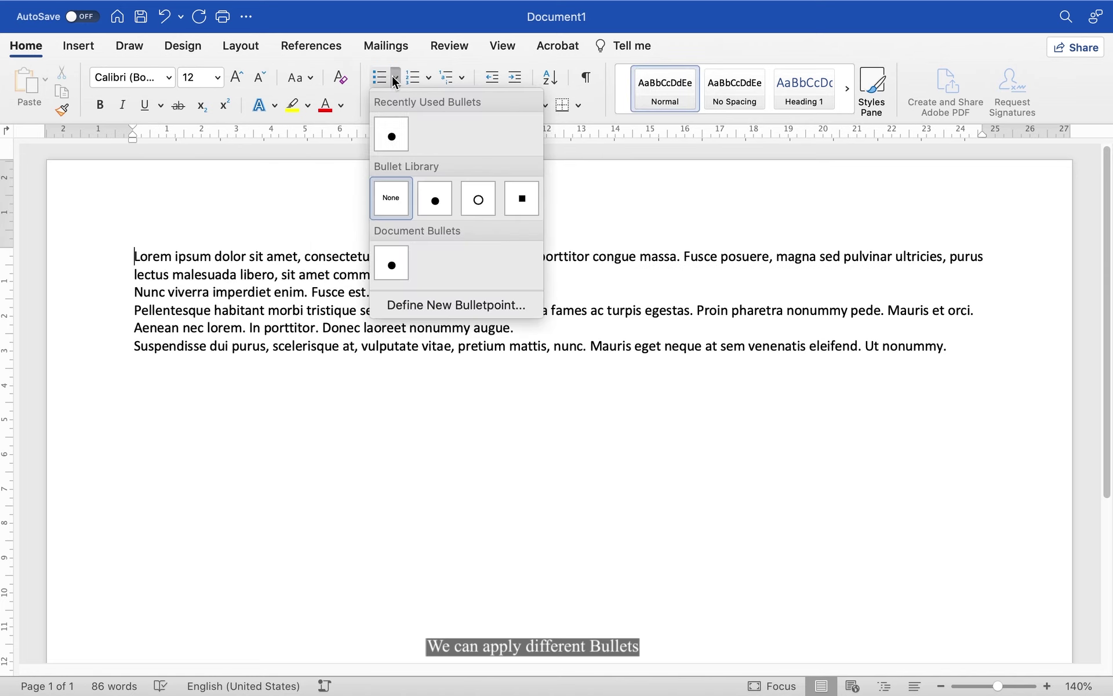
click(487, 201)
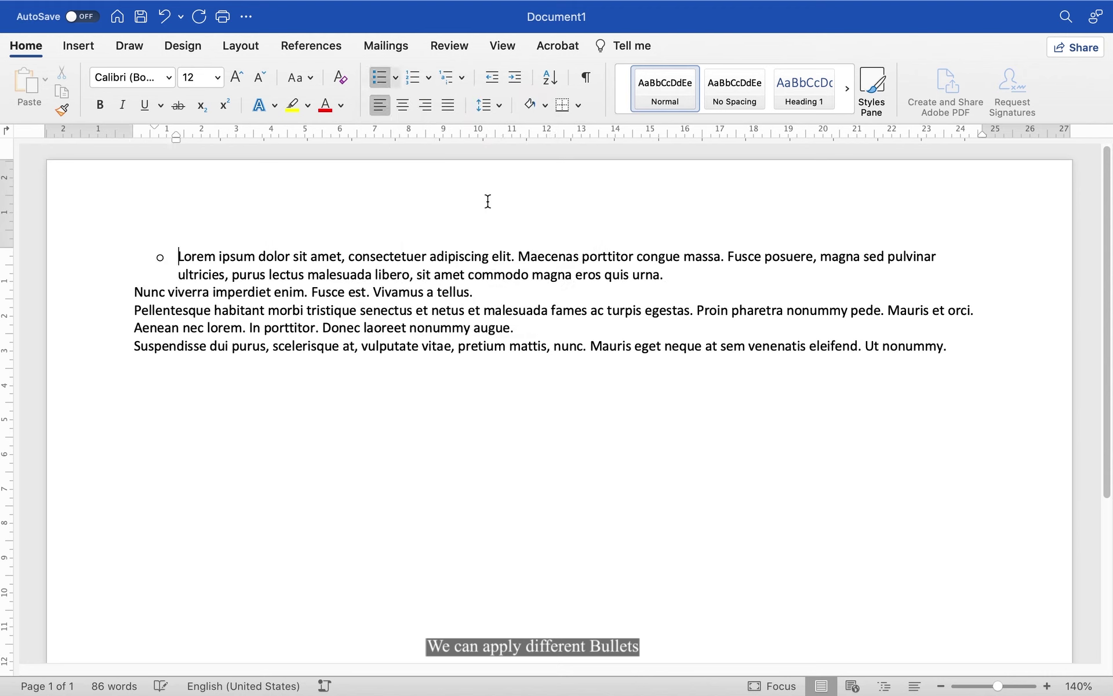
Apply the same hollow-circle bullet to the Nunc viverra paragraph.
click(134, 292)
click(395, 78)
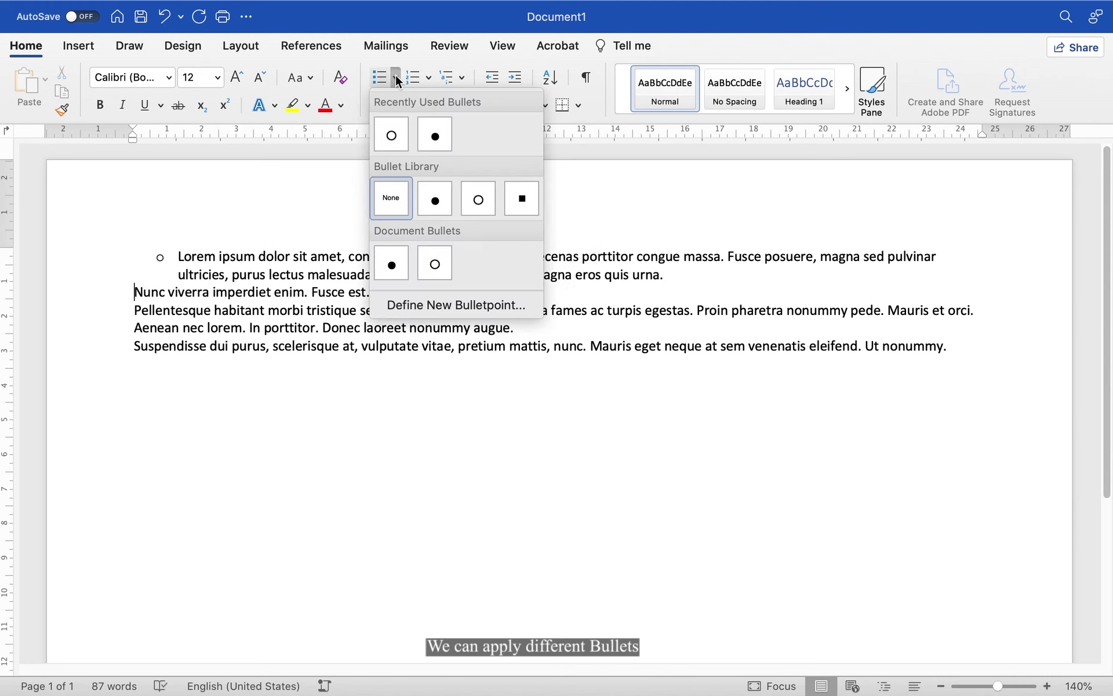
click(435, 262)
click(134, 310)
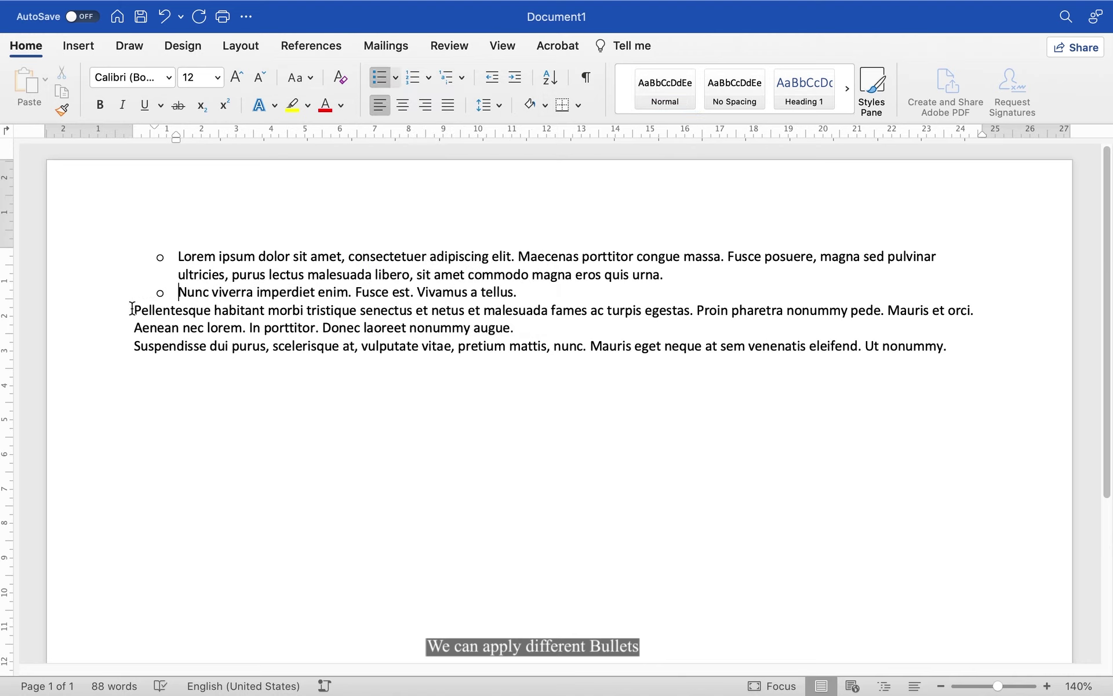
Define a custom arrow bullet and apply it to the Pellentesque paragraph.
click(393, 76)
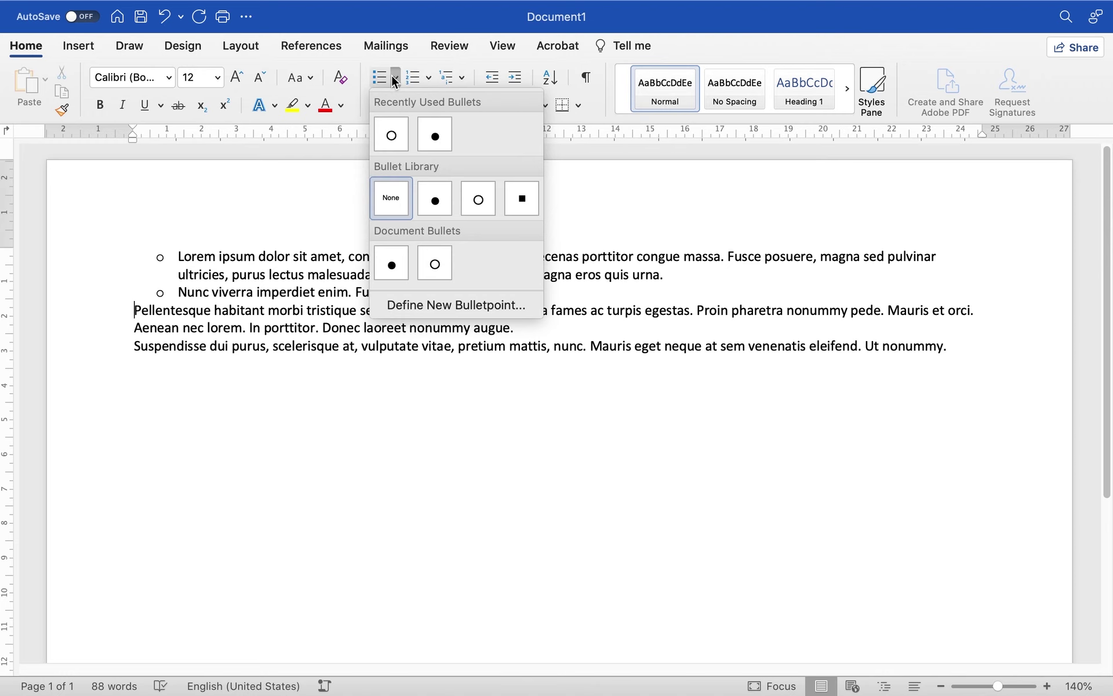
click(447, 305)
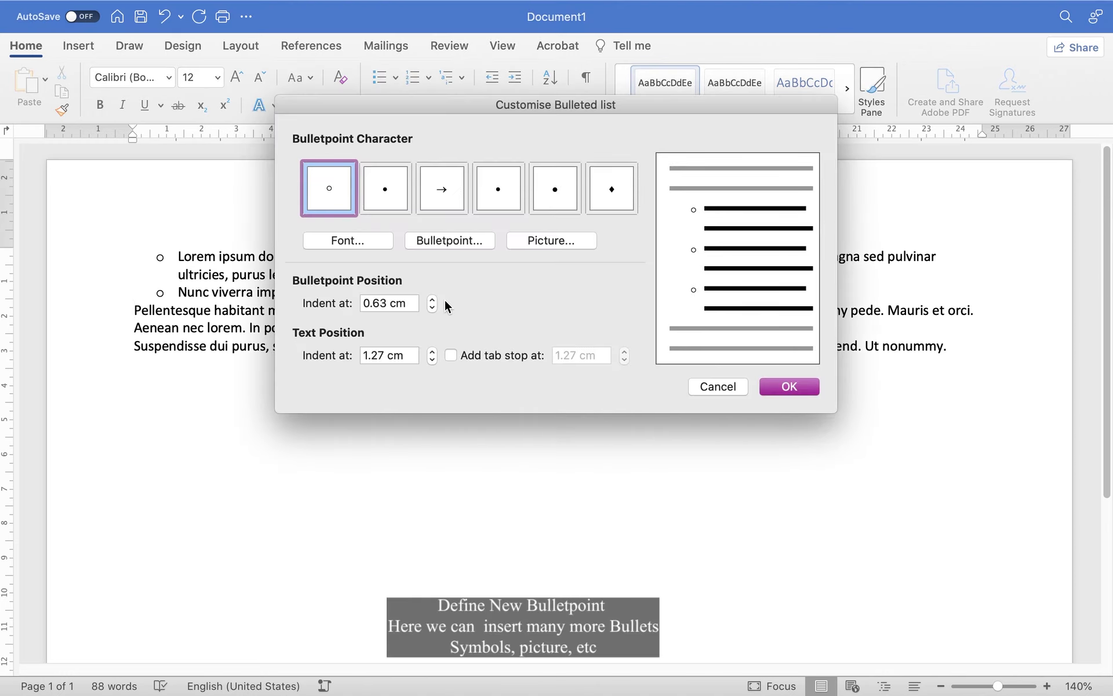
click(452, 192)
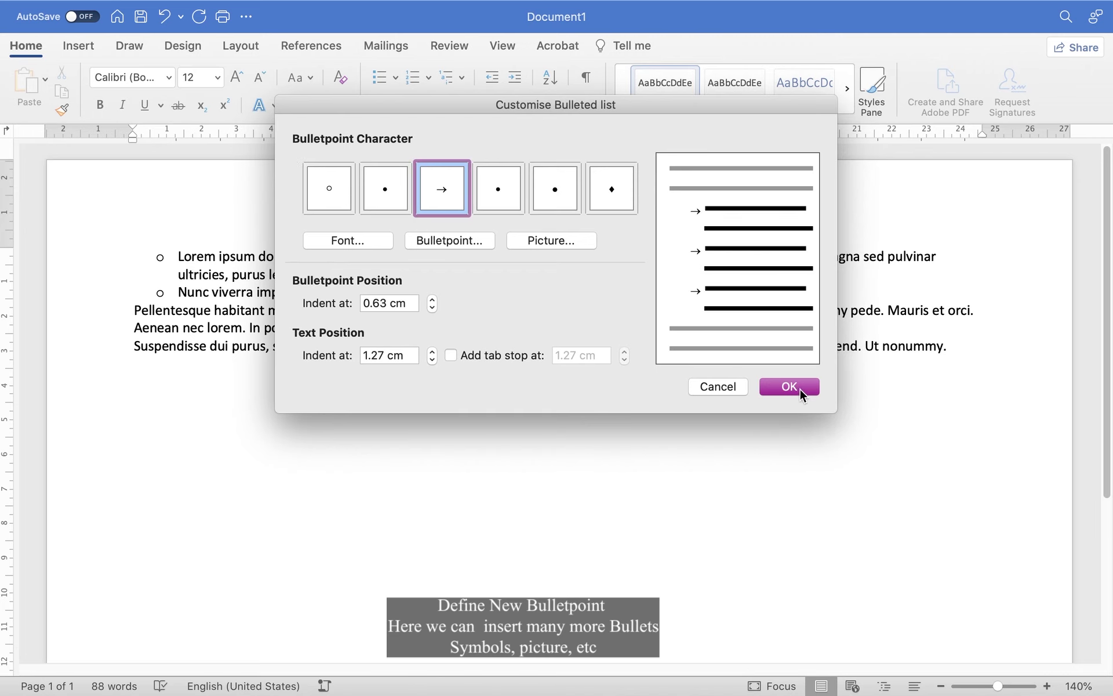
click(790, 386)
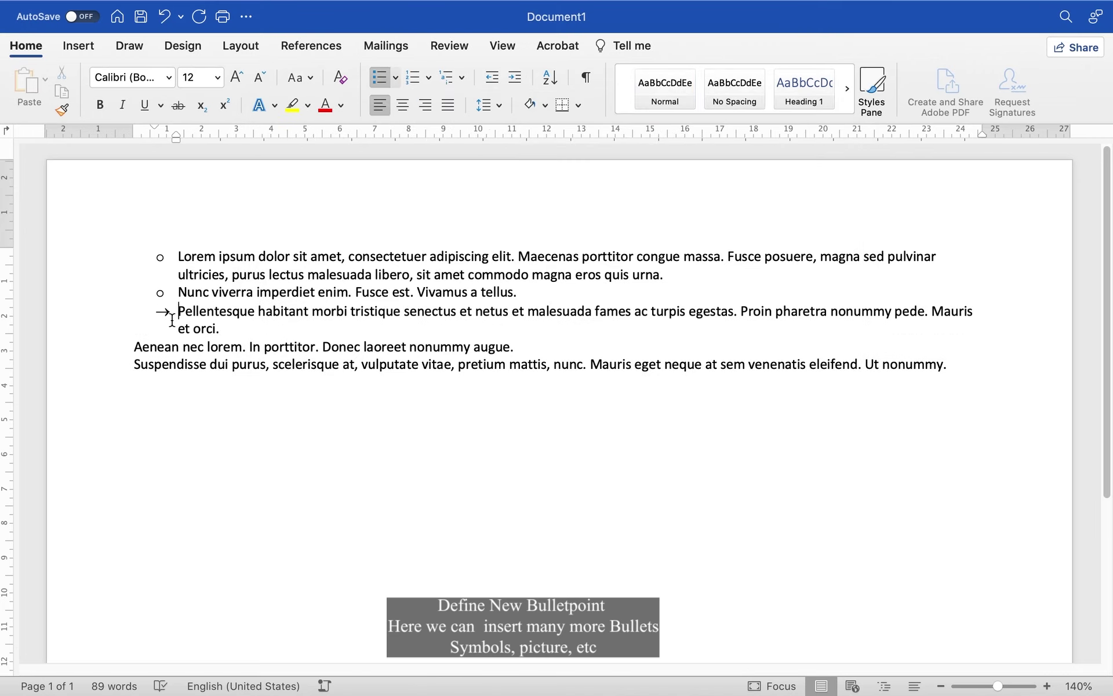
click(131, 347)
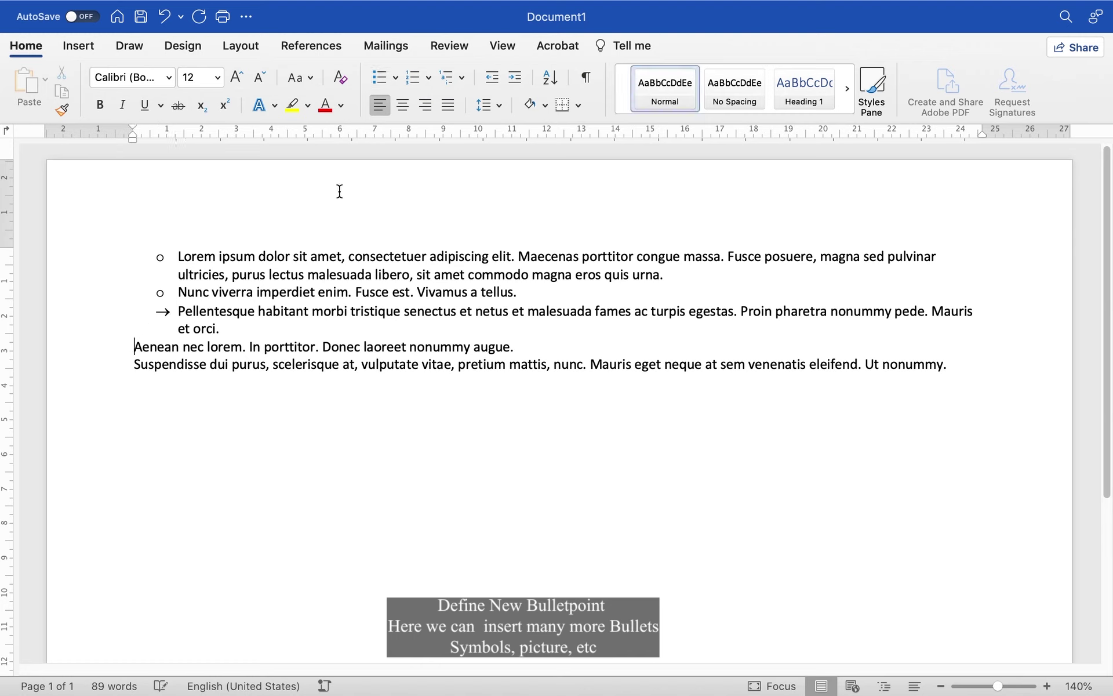
click(395, 80)
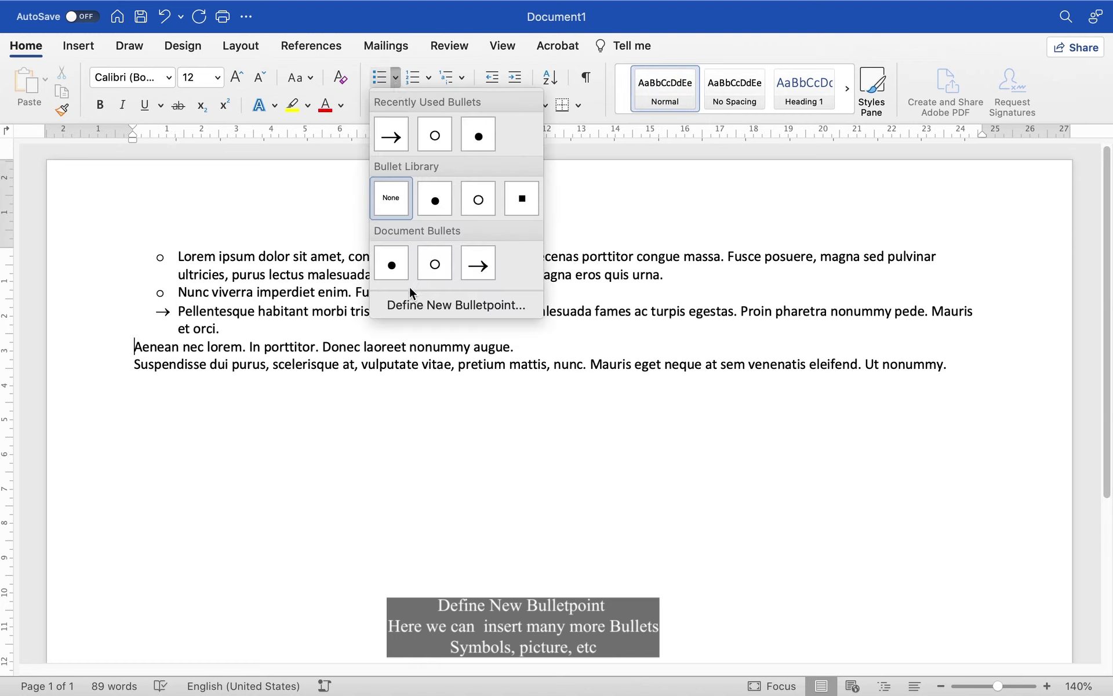
Start a new custom bullet using the hollow-circle character as its symbol.
click(416, 309)
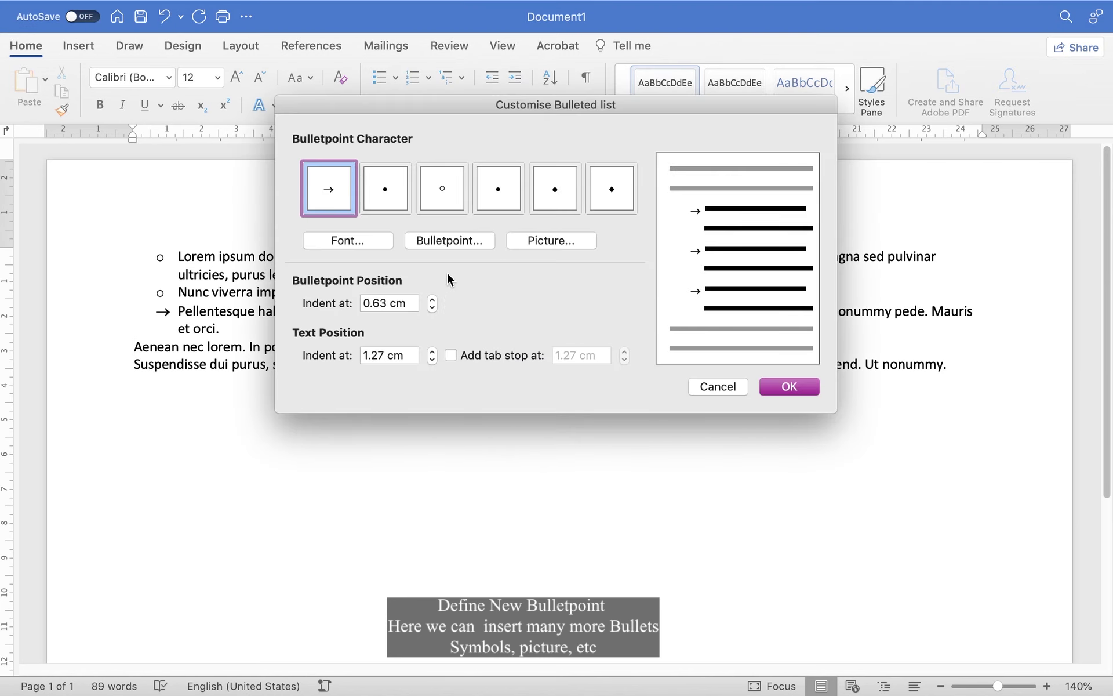
click(544, 209)
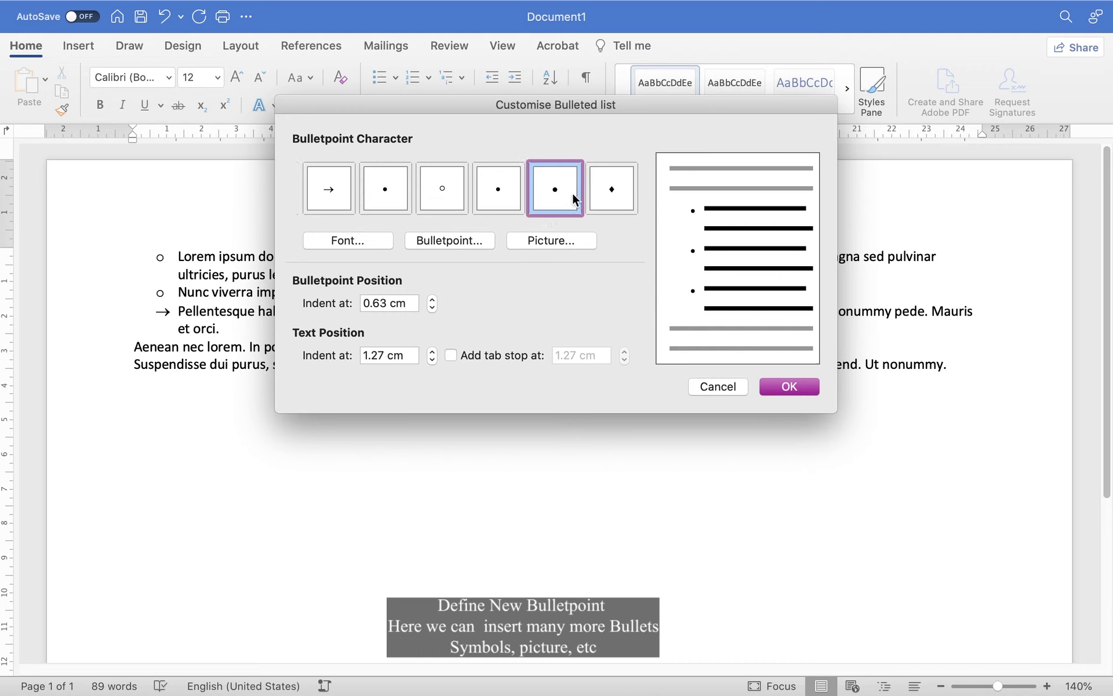
click(444, 185)
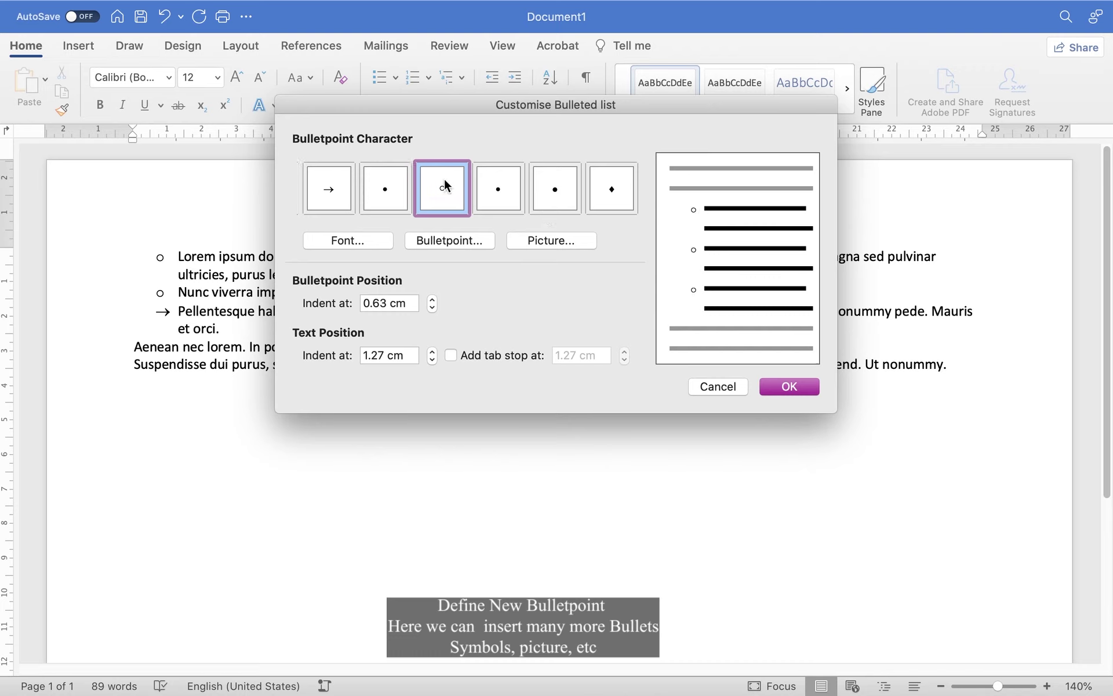
click(364, 242)
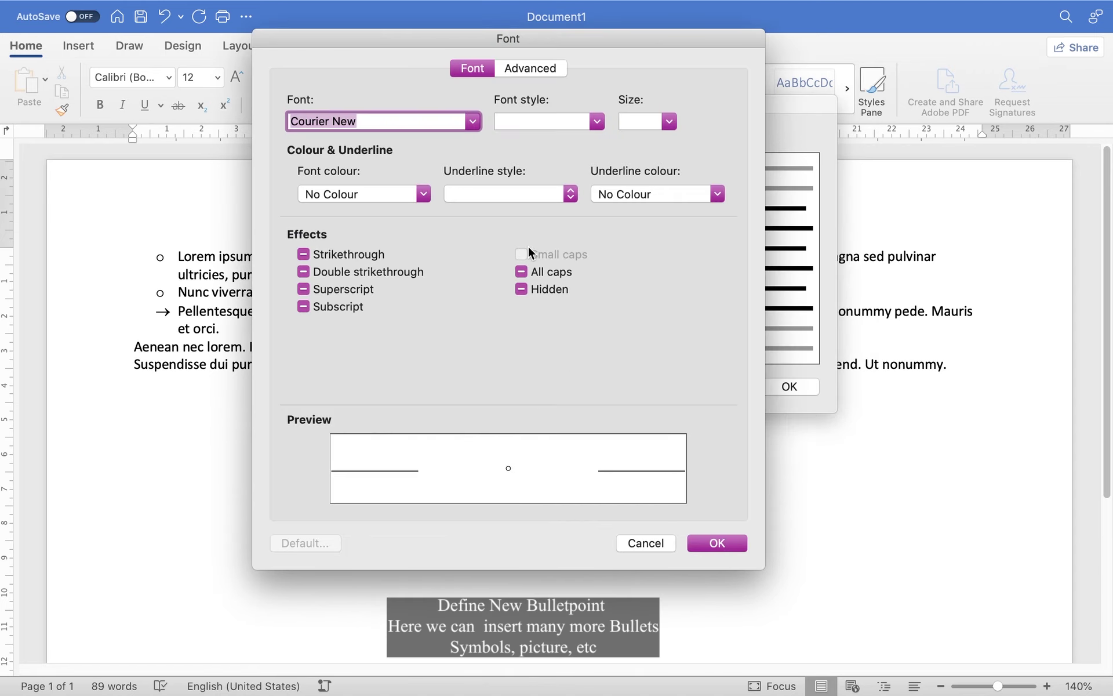
Set the hollow-circle bullet's font to Franklin Gothic Book, Italic, size 24.
click(477, 126)
click(478, 126)
click(477, 126)
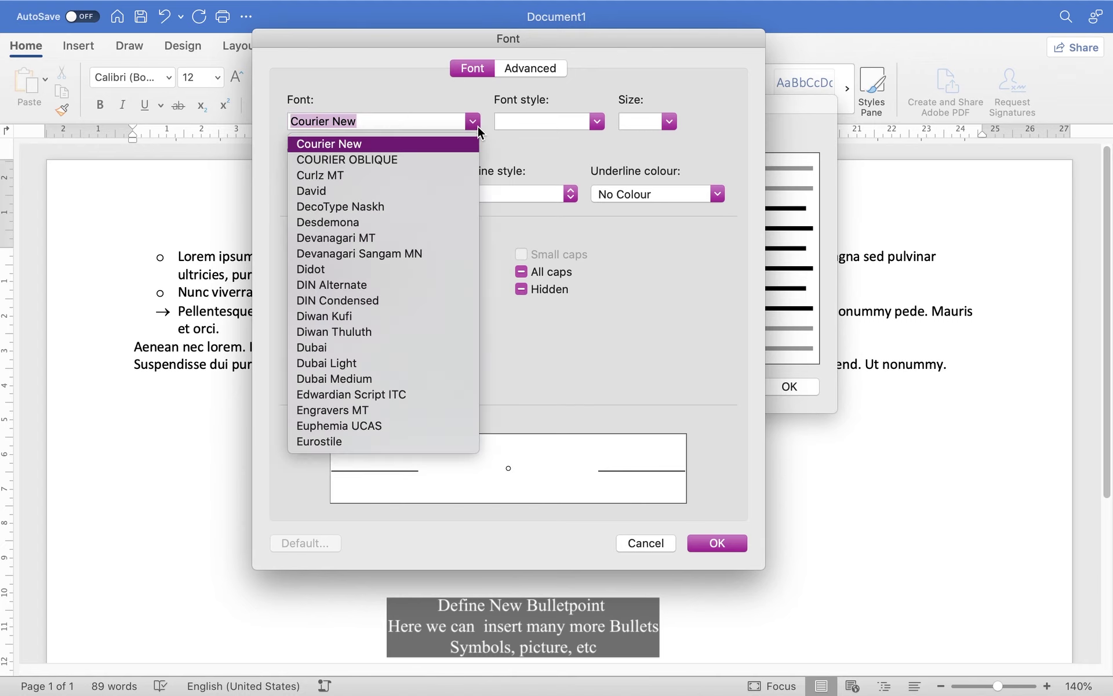
click(333, 302)
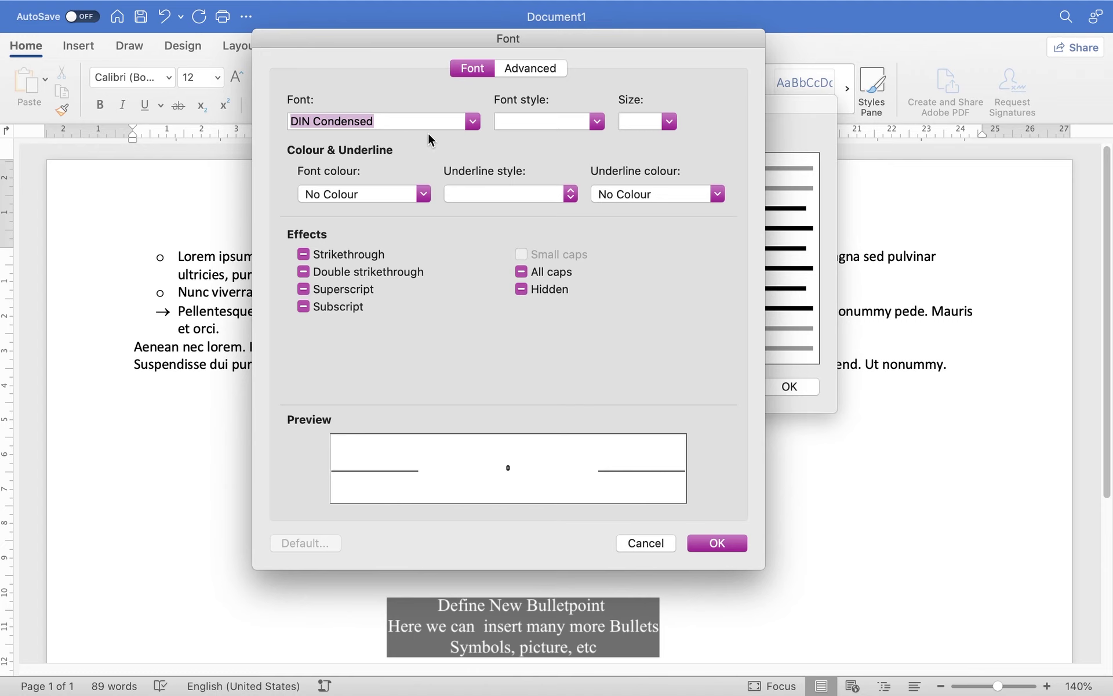
click(478, 122)
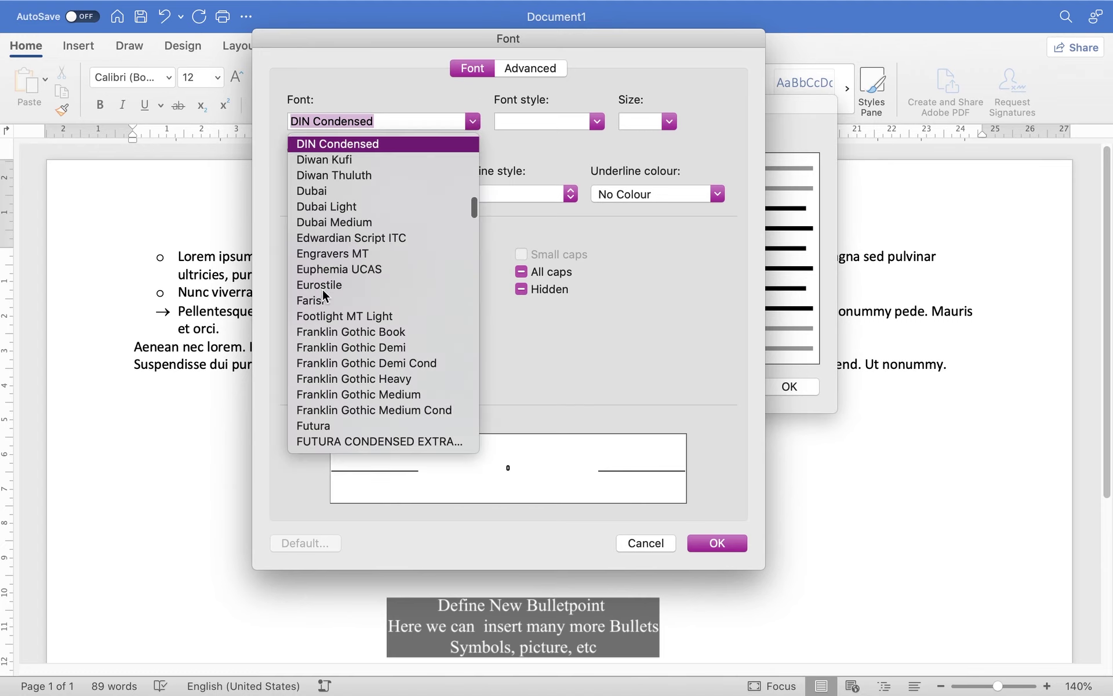
click(336, 333)
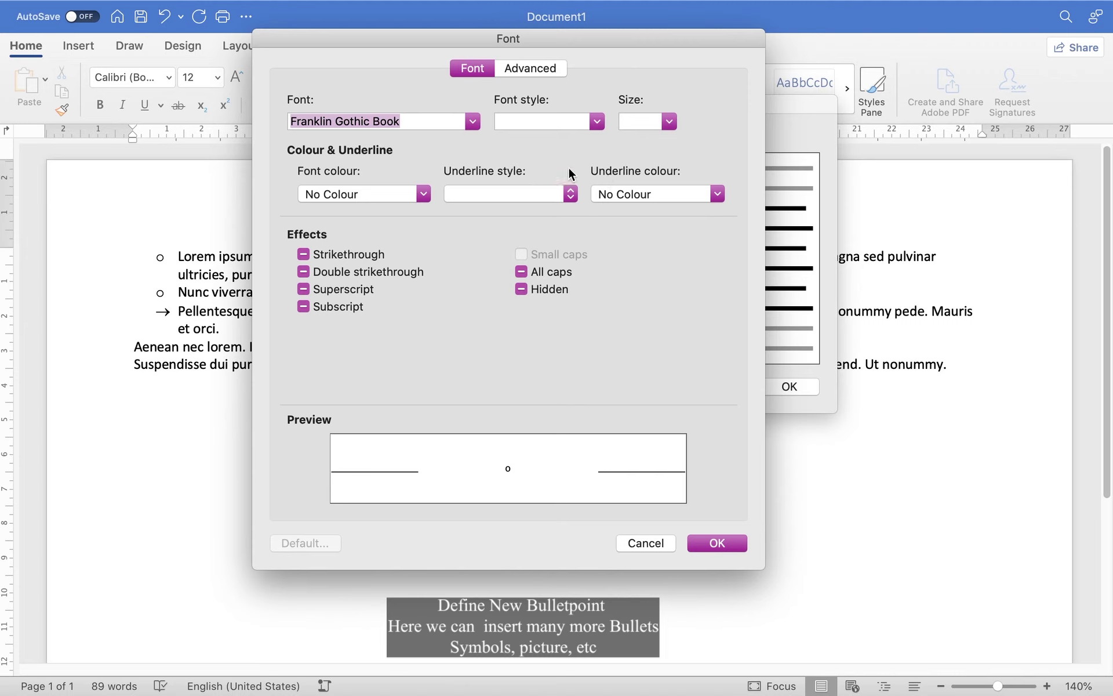
click(600, 127)
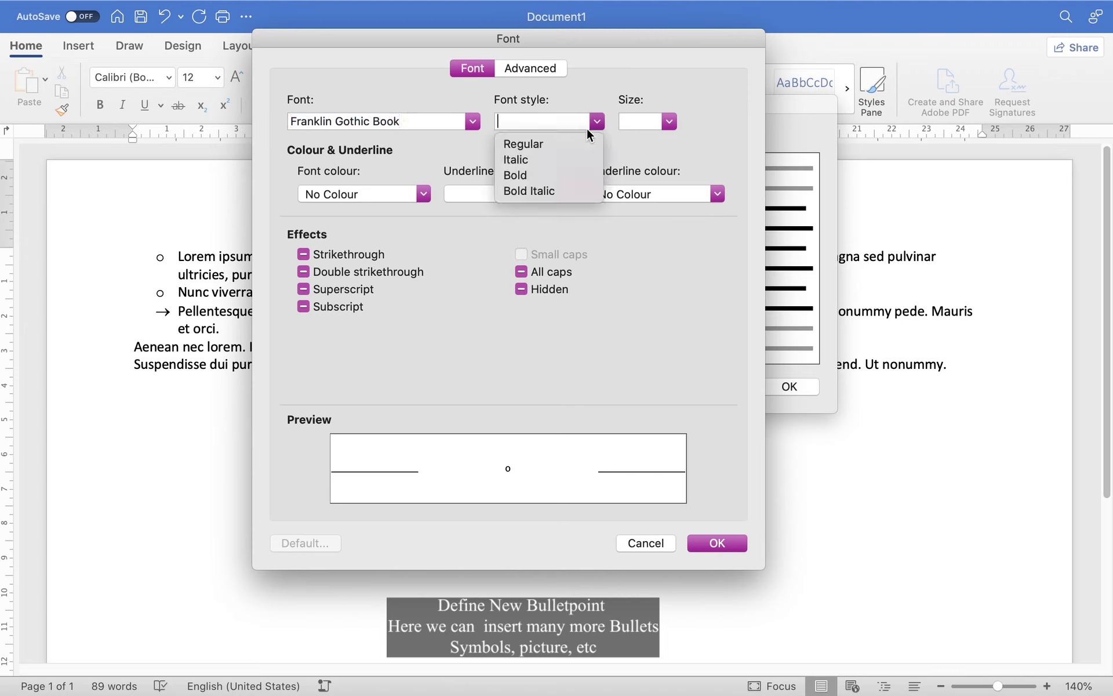
click(525, 165)
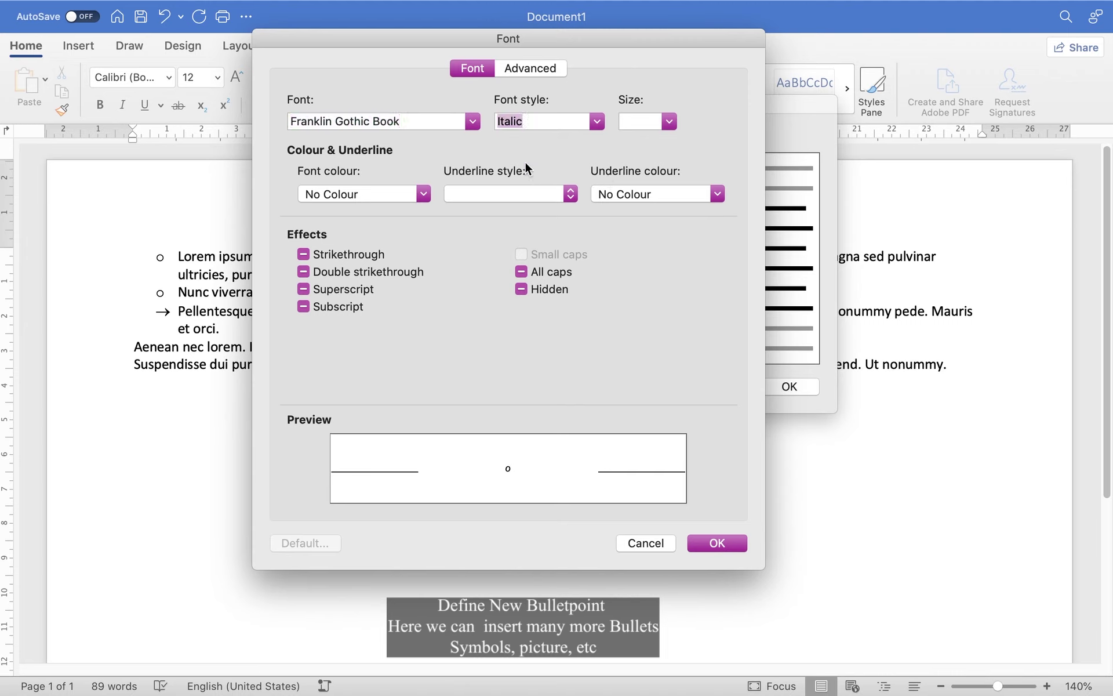
click(674, 113)
click(639, 309)
click(669, 122)
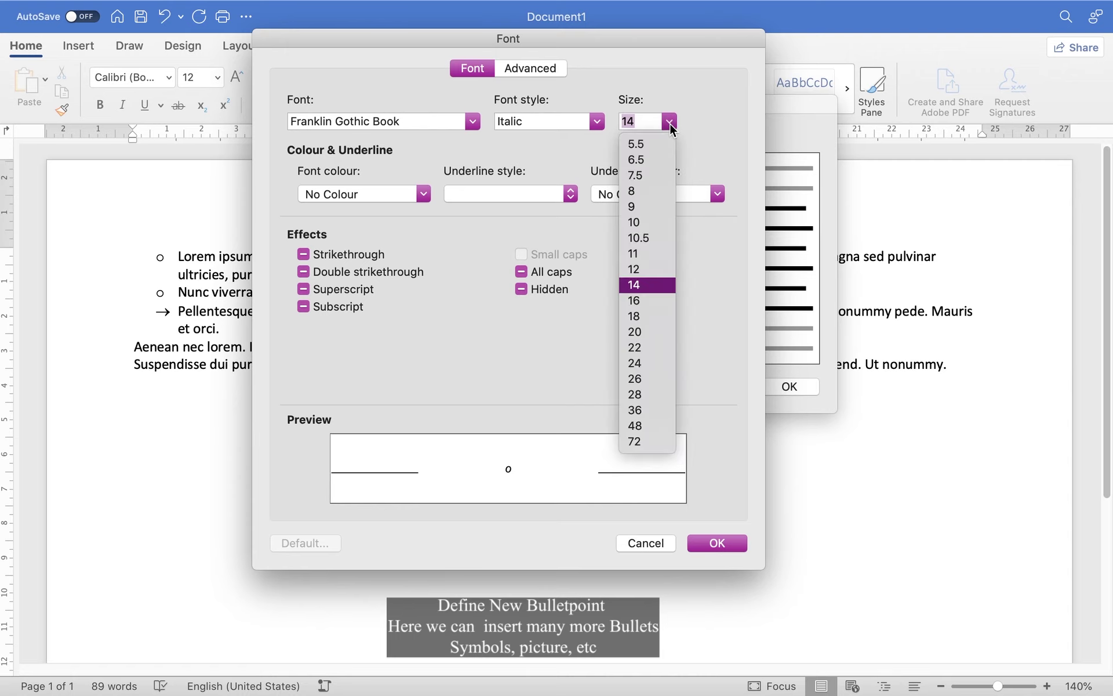
click(632, 361)
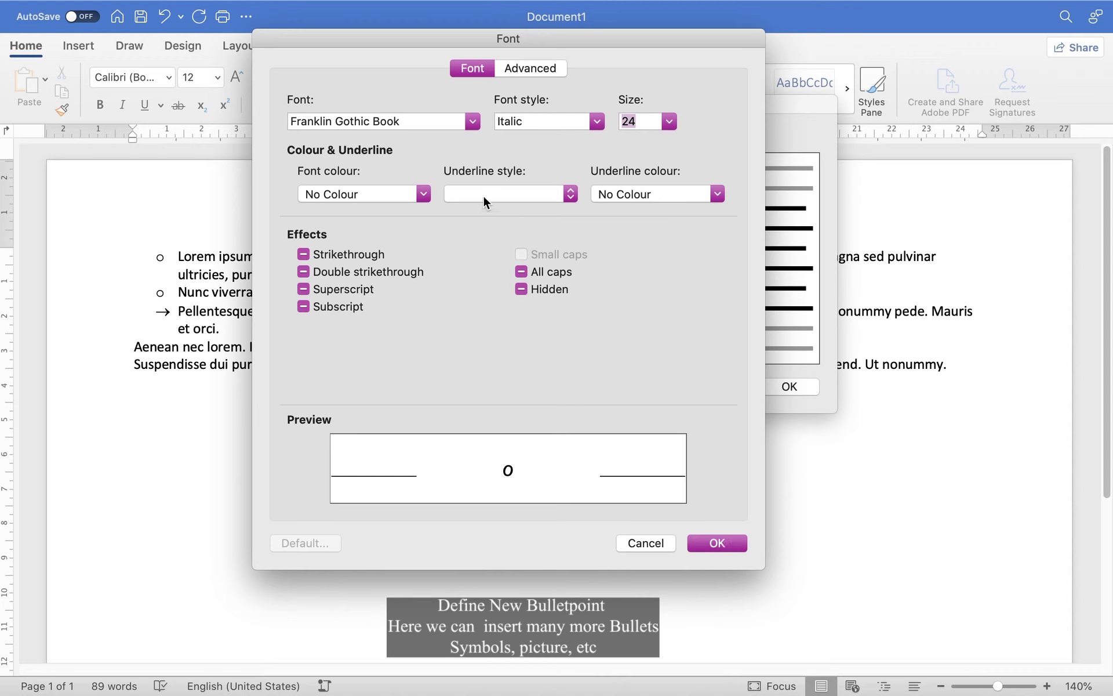
Color the bullet character dark orange with a dashed yellow underline.
click(421, 194)
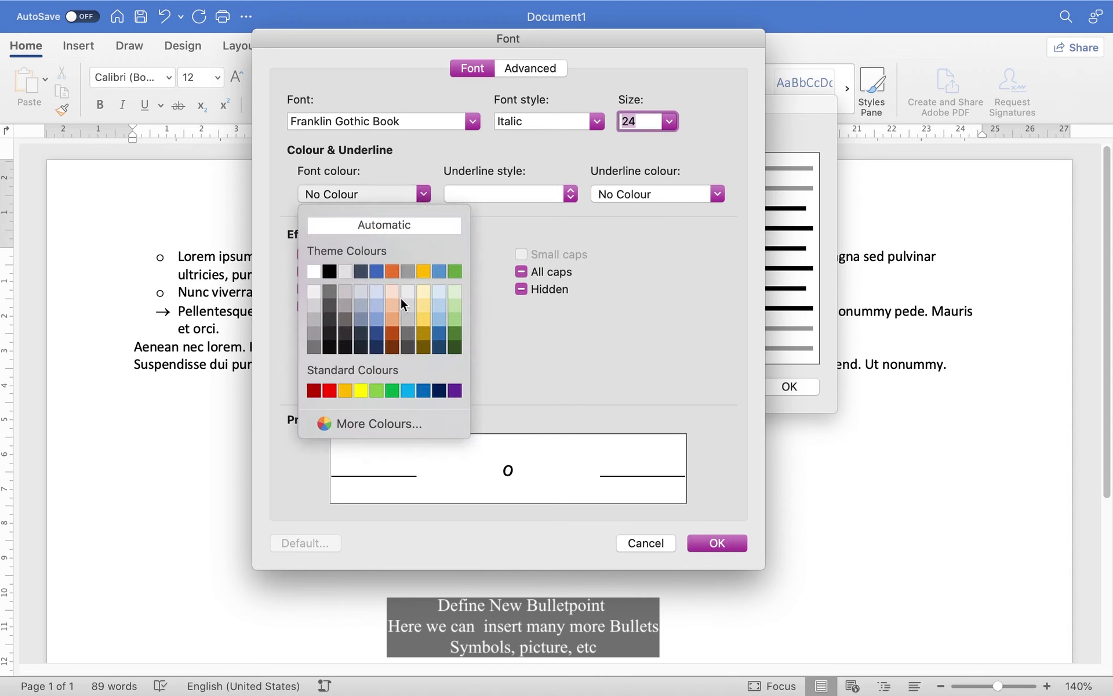
click(392, 334)
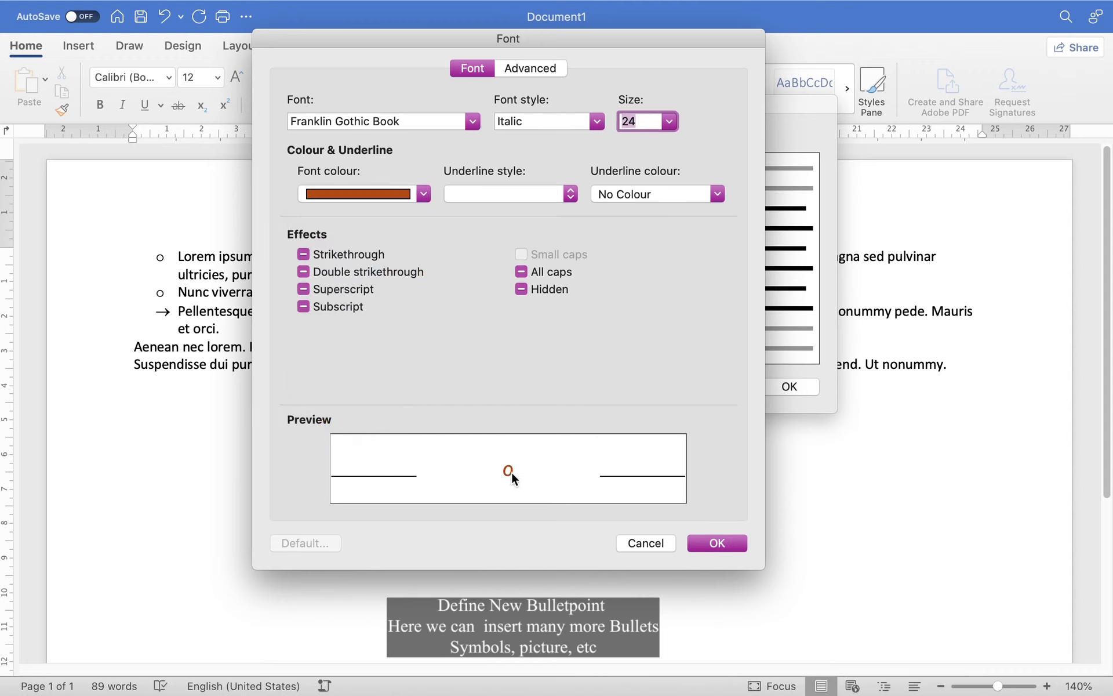
click(568, 197)
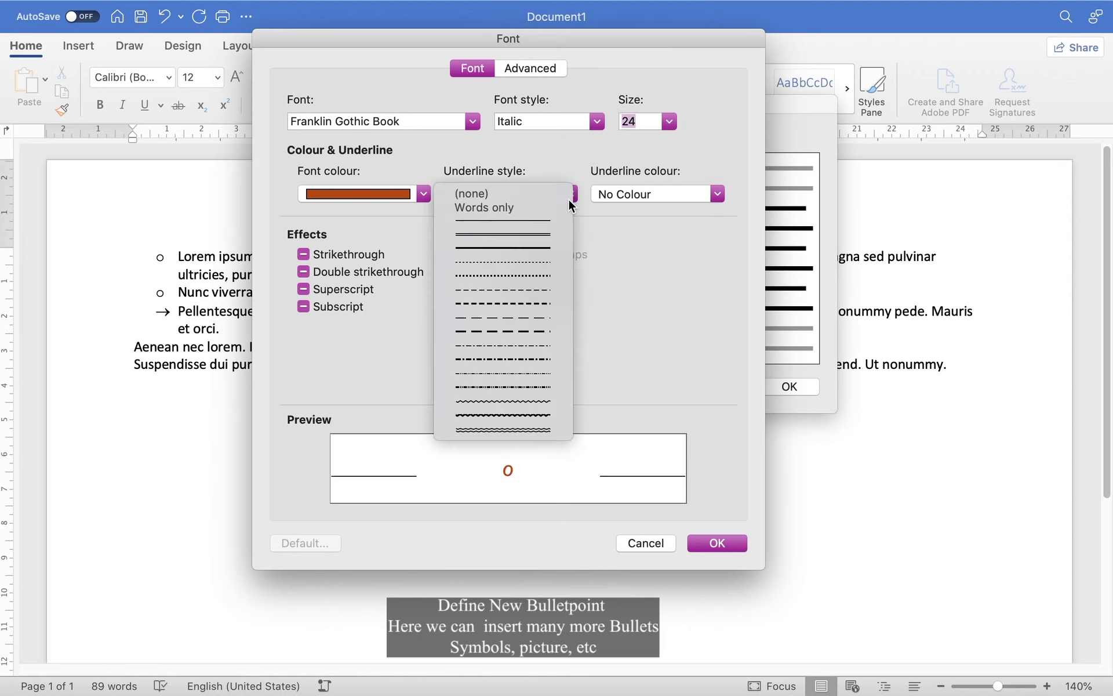
click(509, 305)
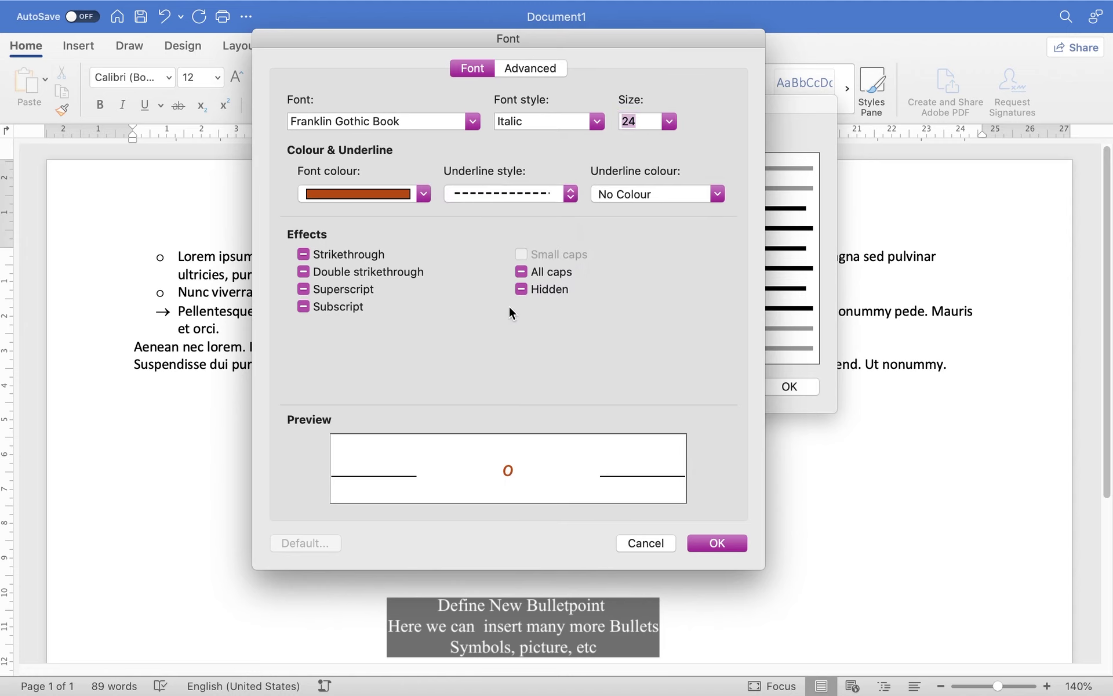
click(676, 200)
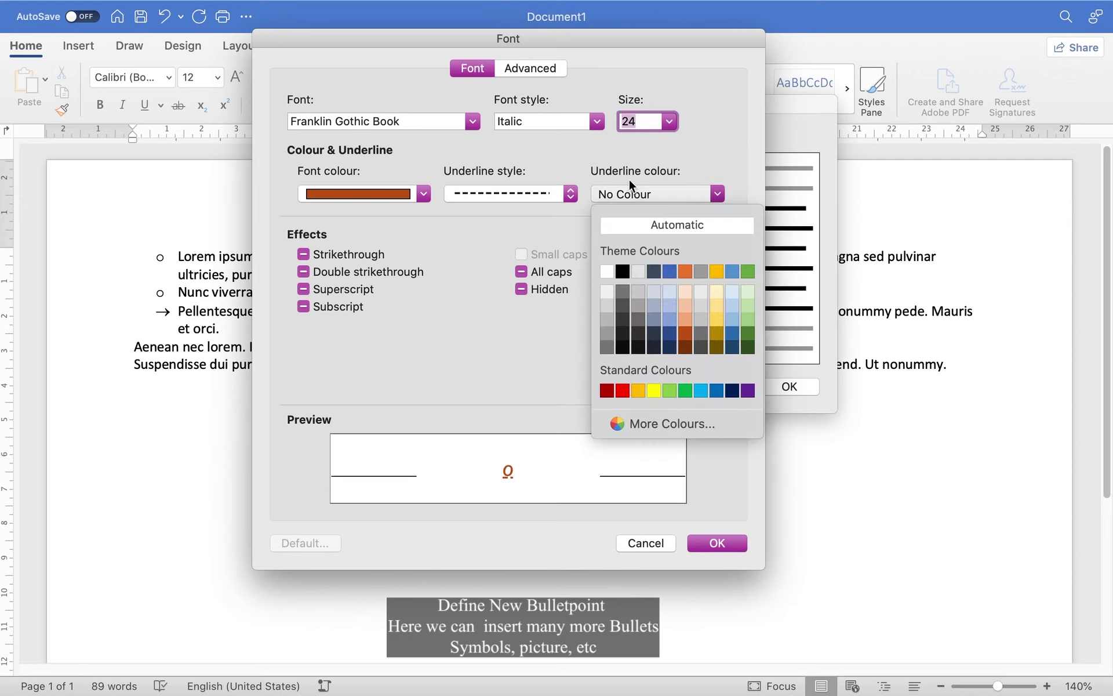
click(653, 391)
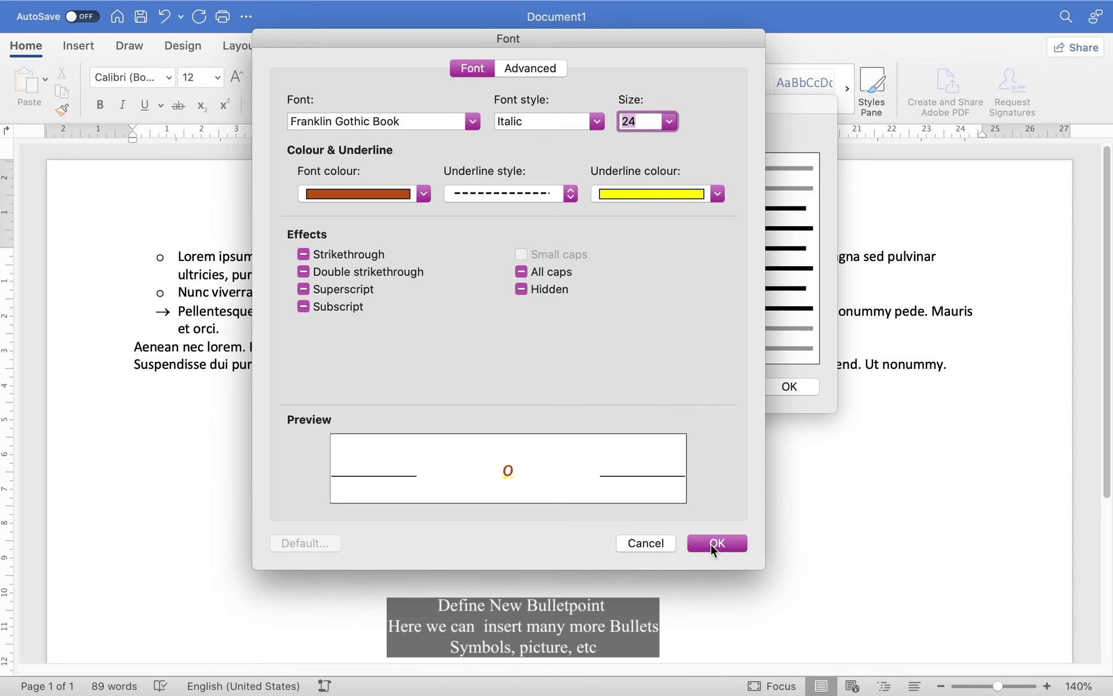
click(716, 543)
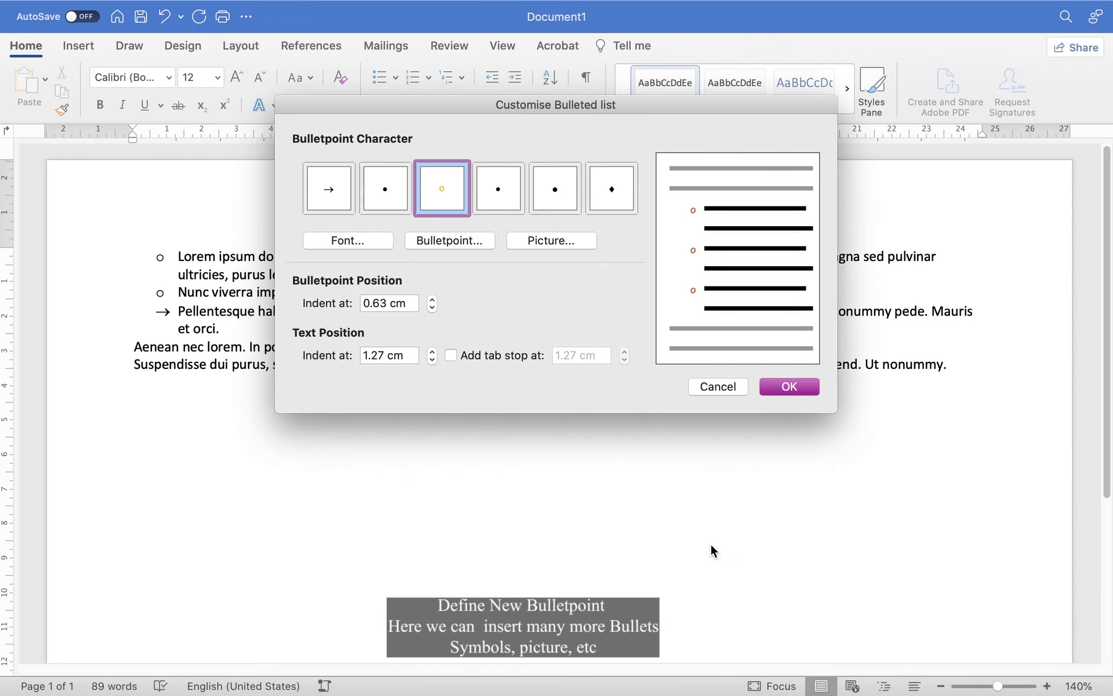
Apply the orange o bullet to the Aenean paragraph and unbullet the Lorem ipsum paragraph.
click(785, 387)
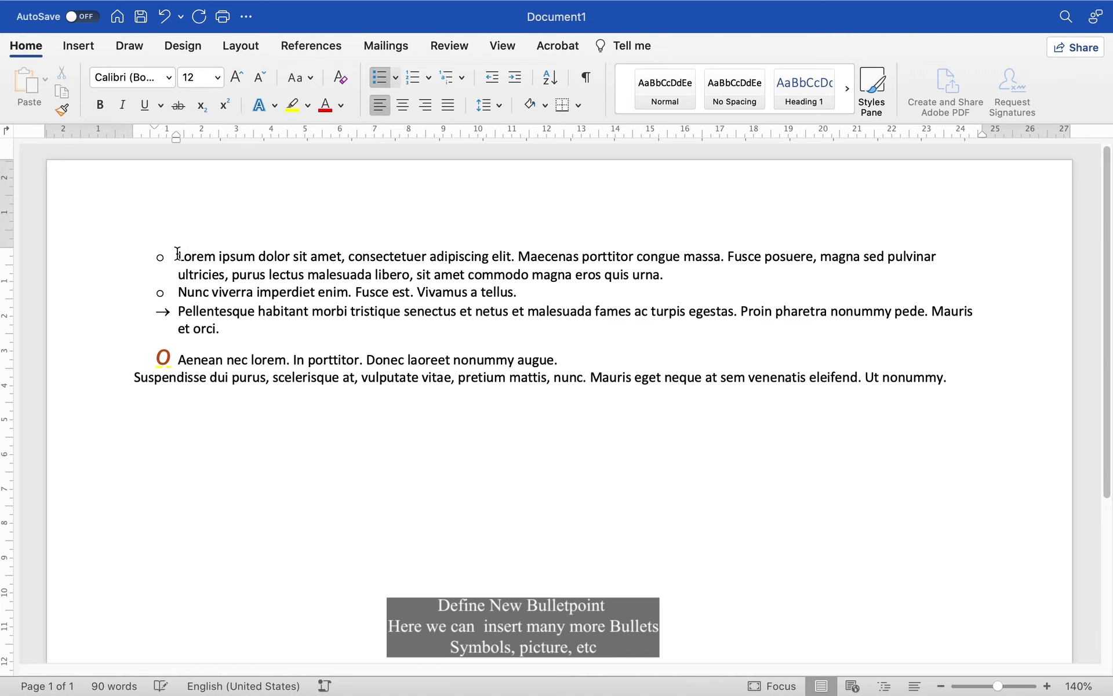
click(389, 79)
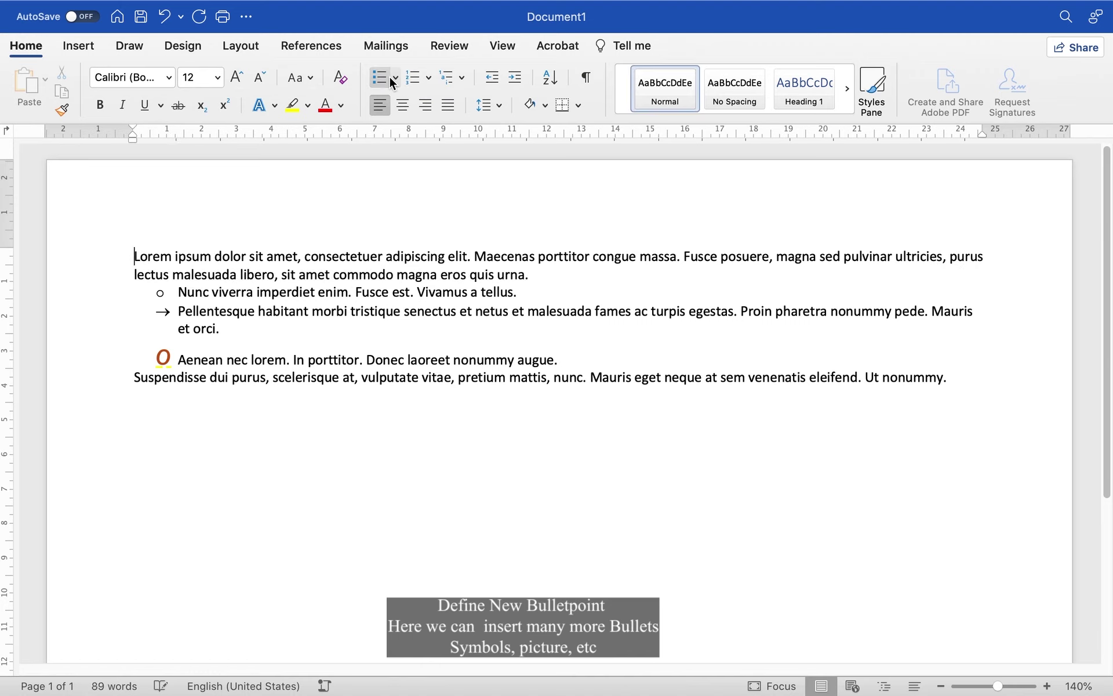
click(395, 78)
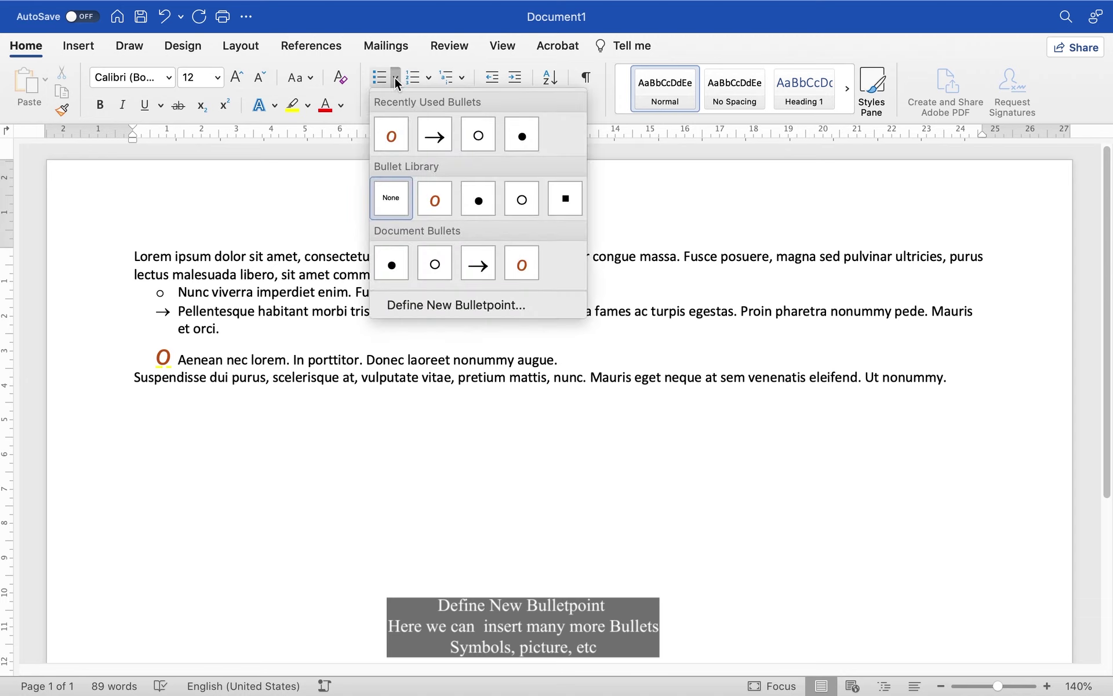
click(445, 308)
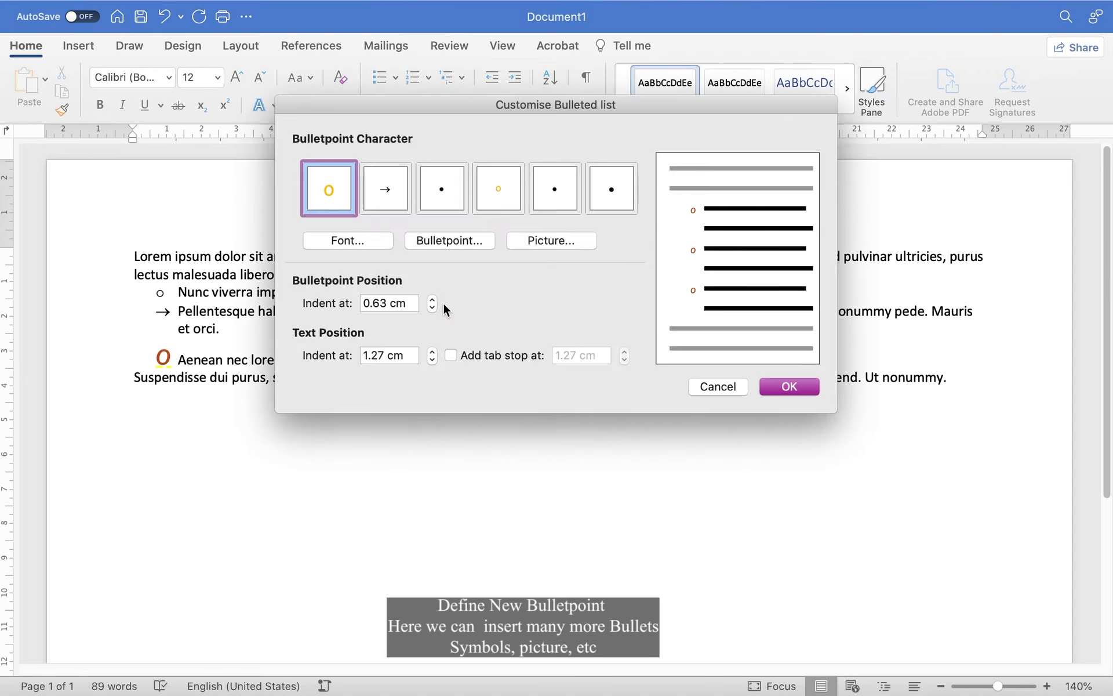
Bullet the Lorem ipsum paragraph with the £ sign from the GALVJI OBLIQUE symbol font.
click(458, 241)
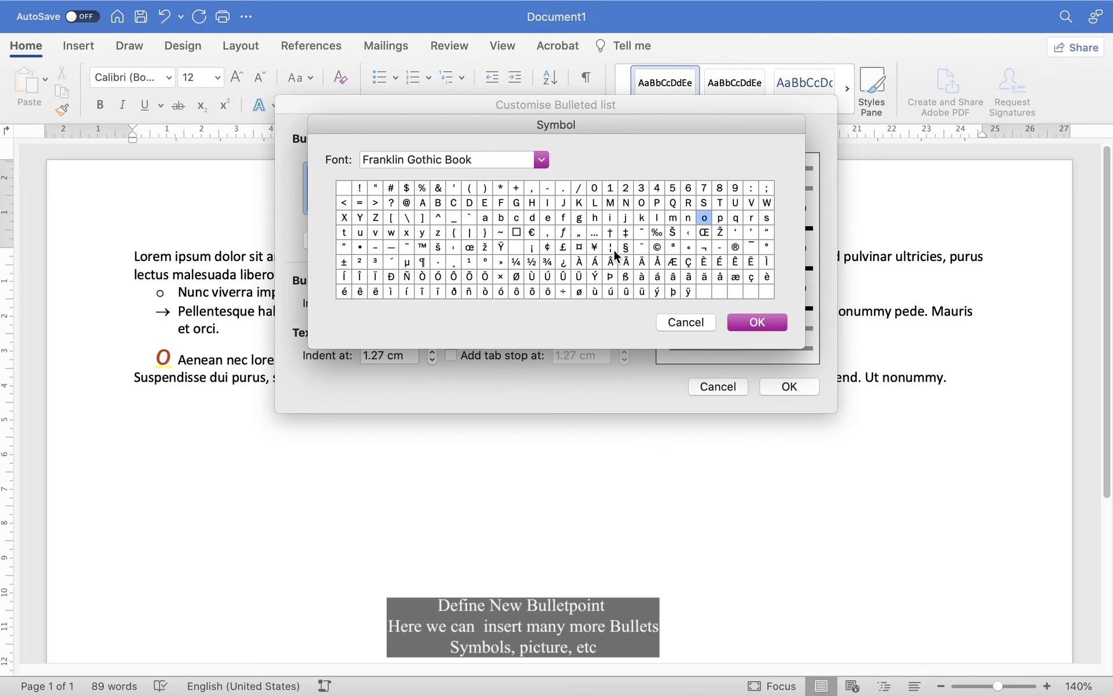
click(538, 159)
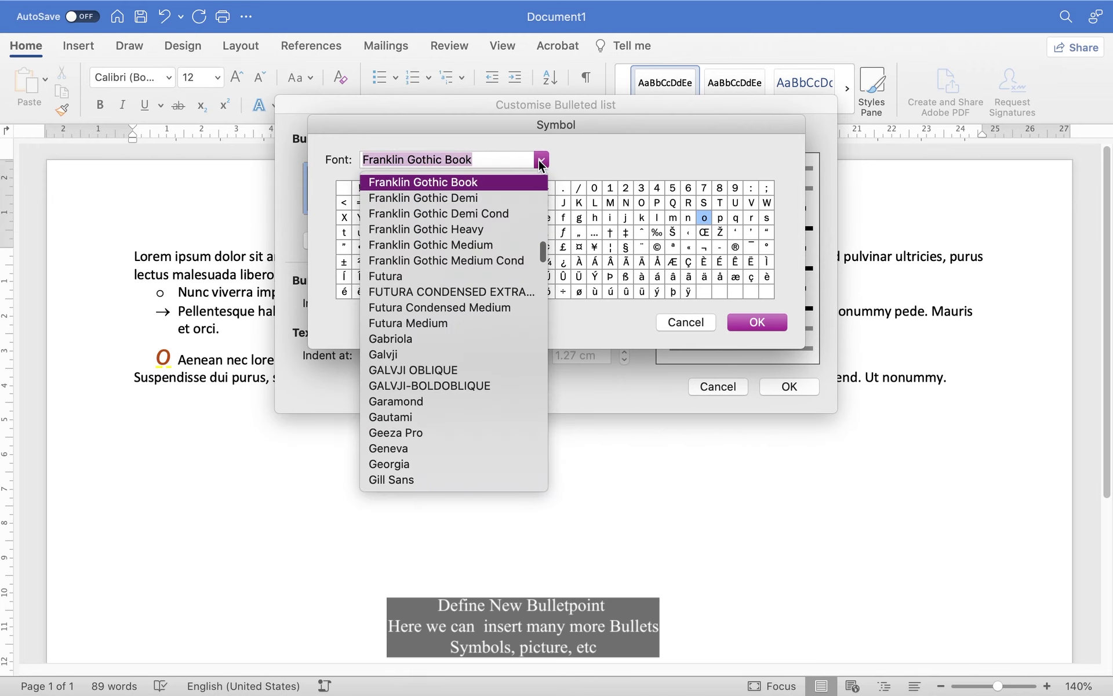
click(421, 340)
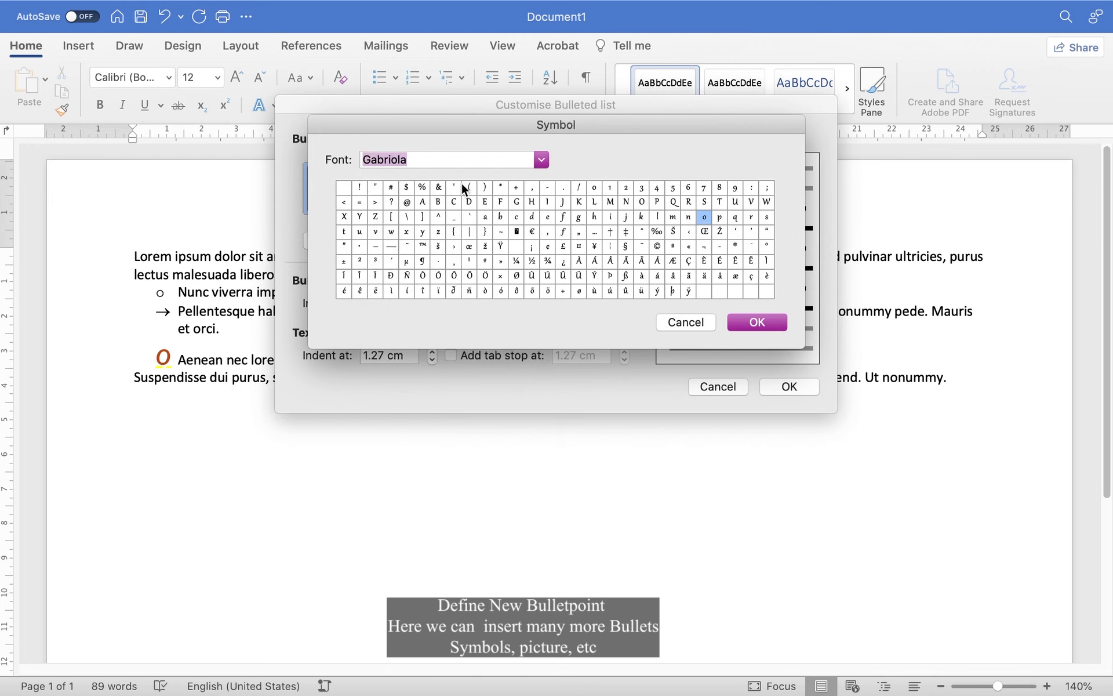
click(464, 158)
click(537, 158)
click(424, 212)
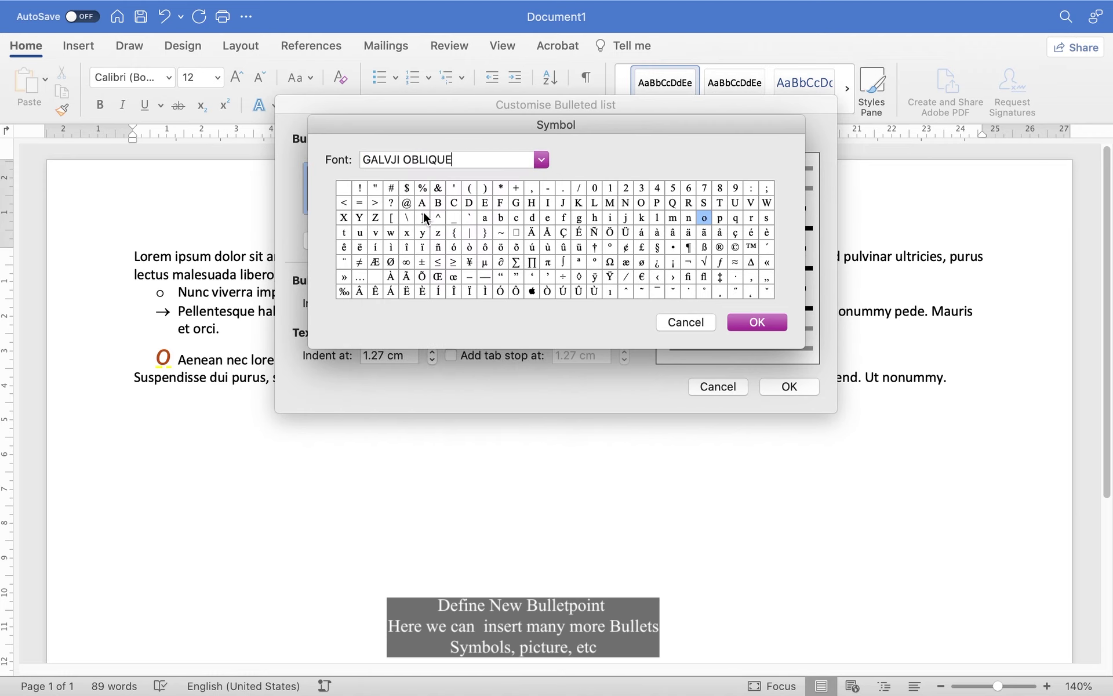
click(641, 247)
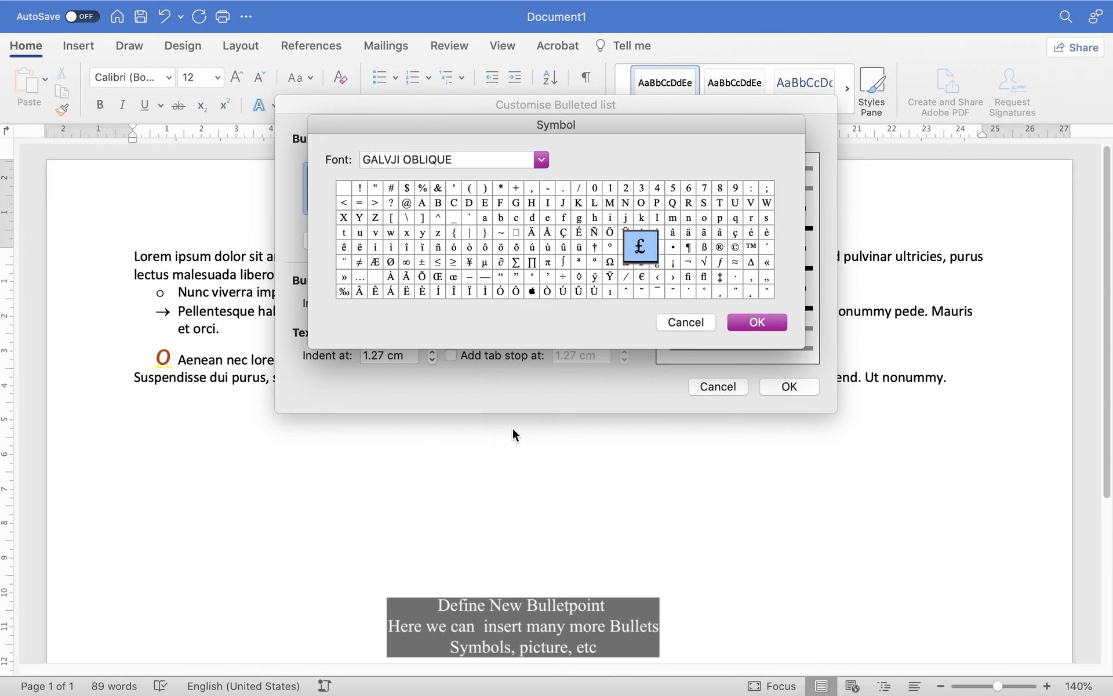
click(751, 323)
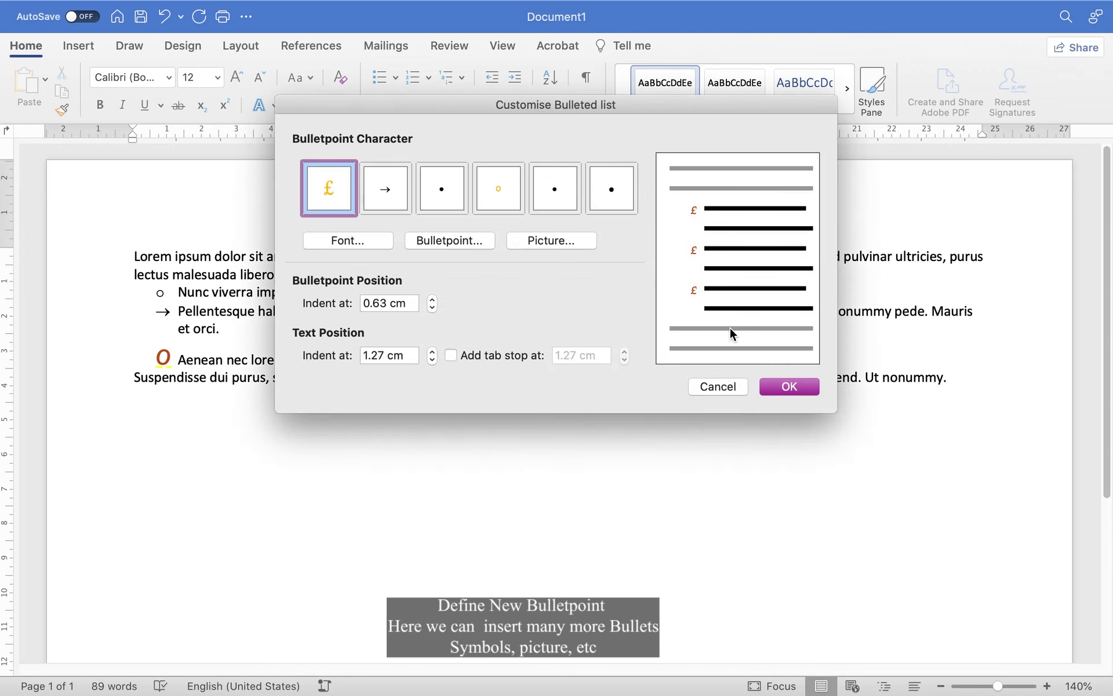
click(788, 387)
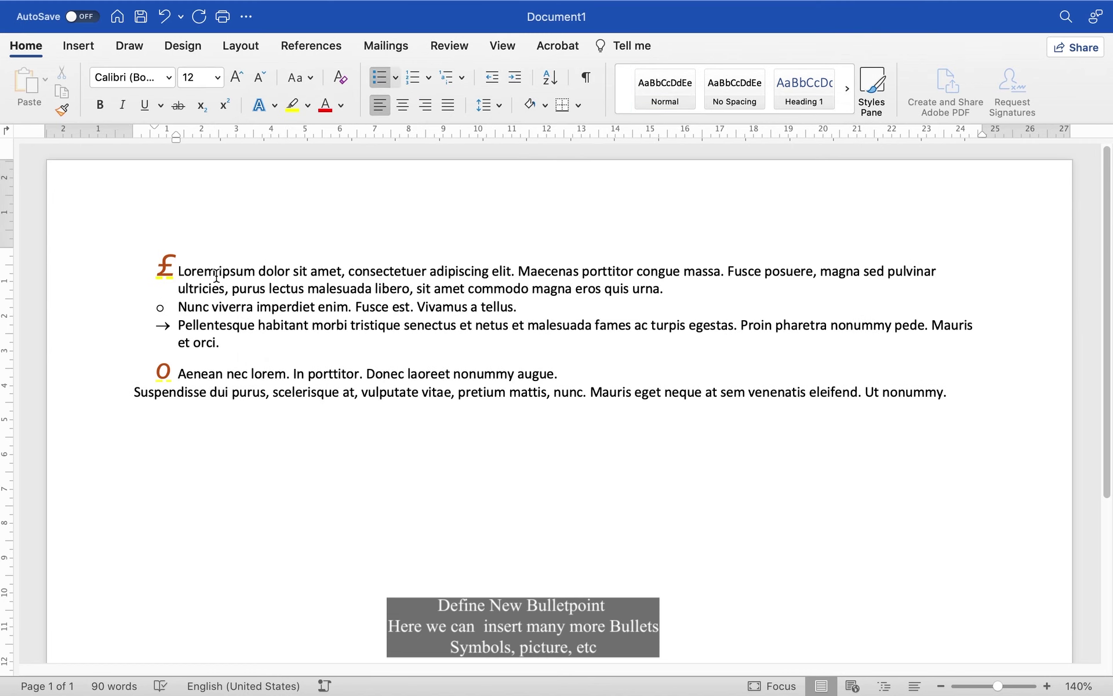
click(393, 78)
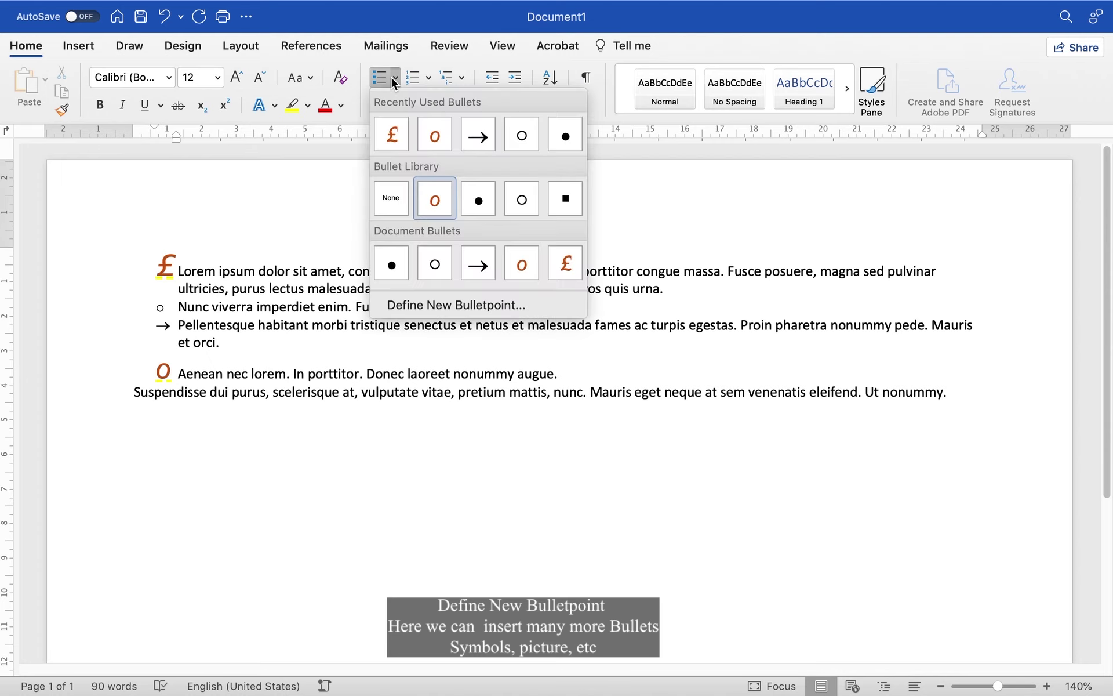
Give the first paragraph a Green Ball picture bullet.
click(467, 304)
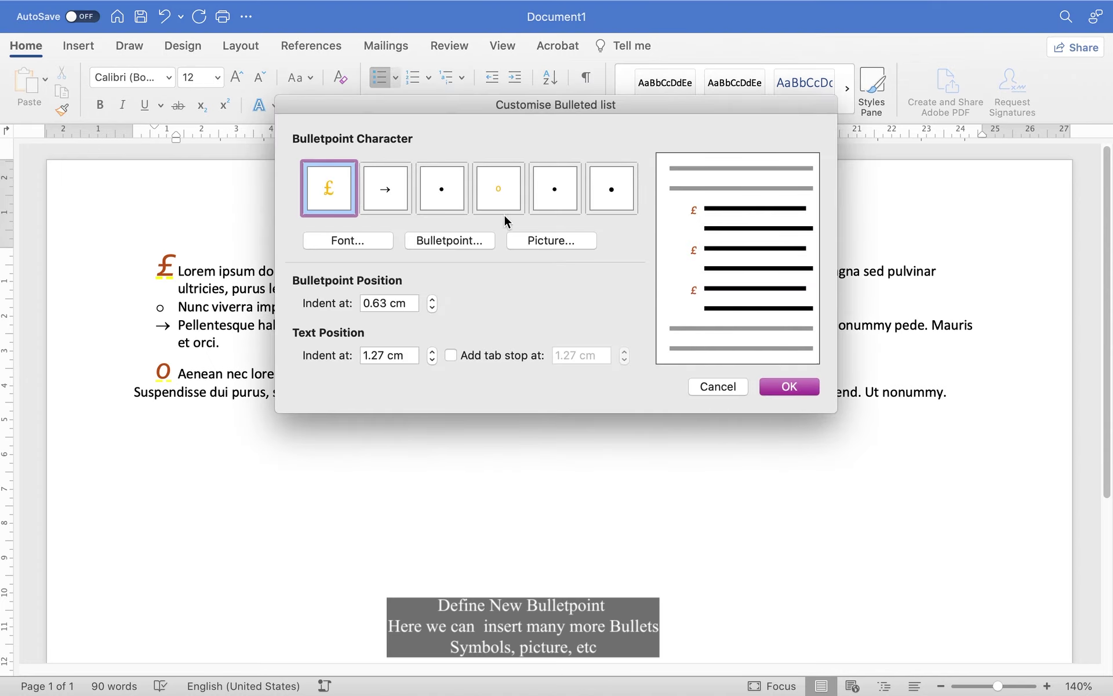
click(564, 242)
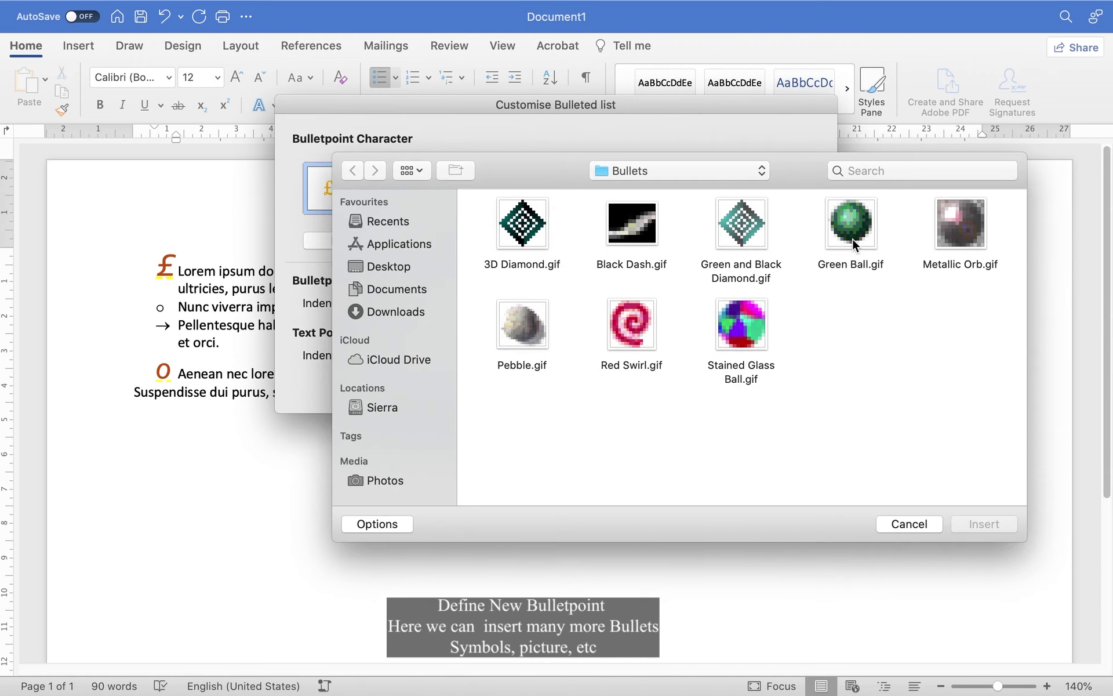
double_click(851, 223)
click(771, 383)
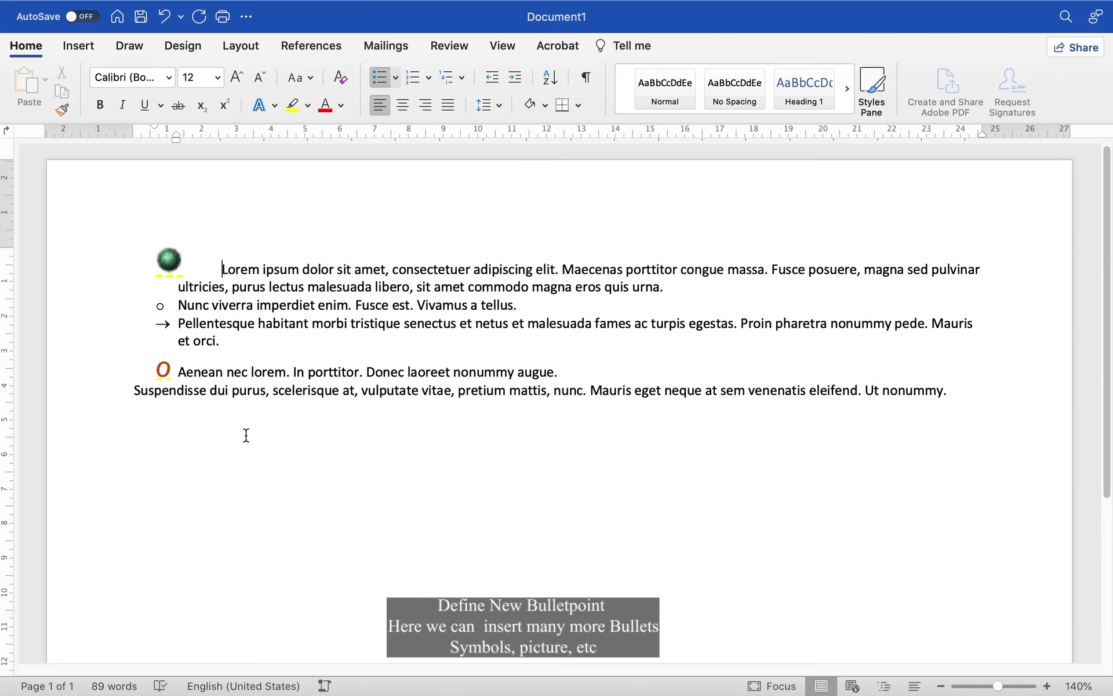
scroll(402, 310, down, 1)
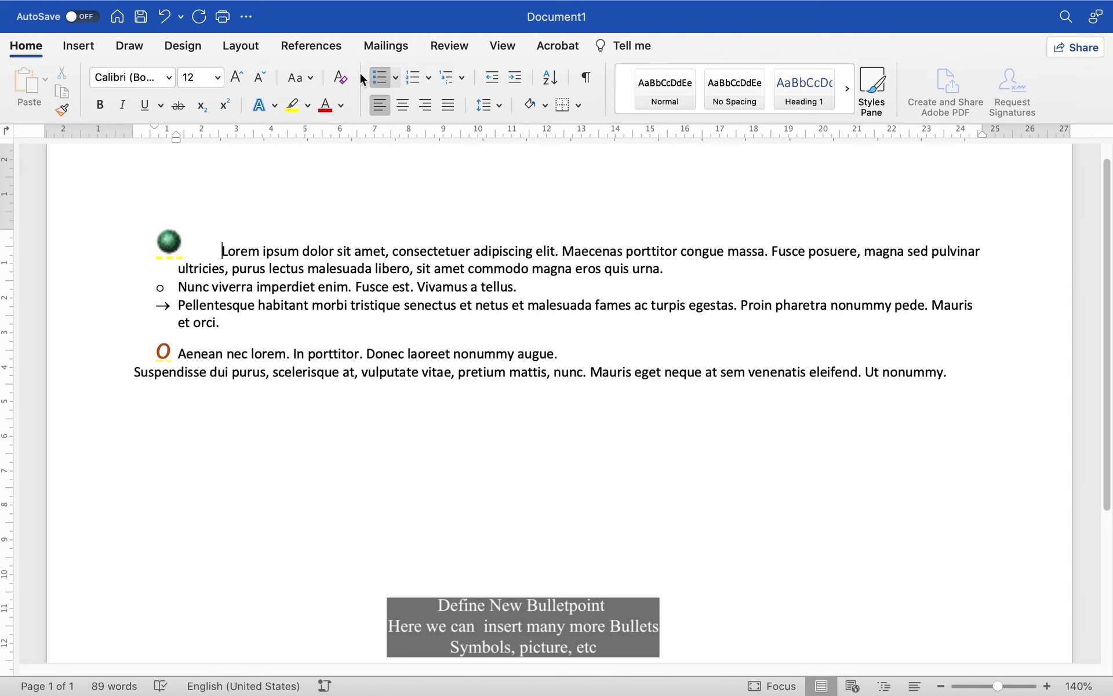
Replace it with a picture bullet of the bird photo from the unsplash.com folder.
click(394, 77)
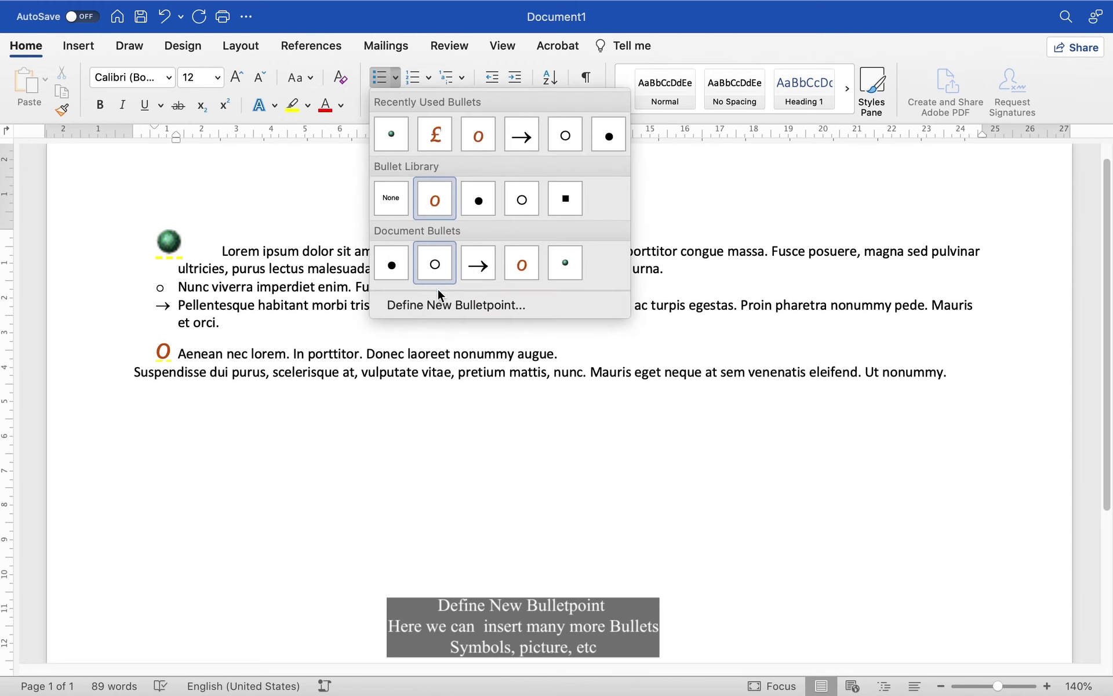
click(435, 306)
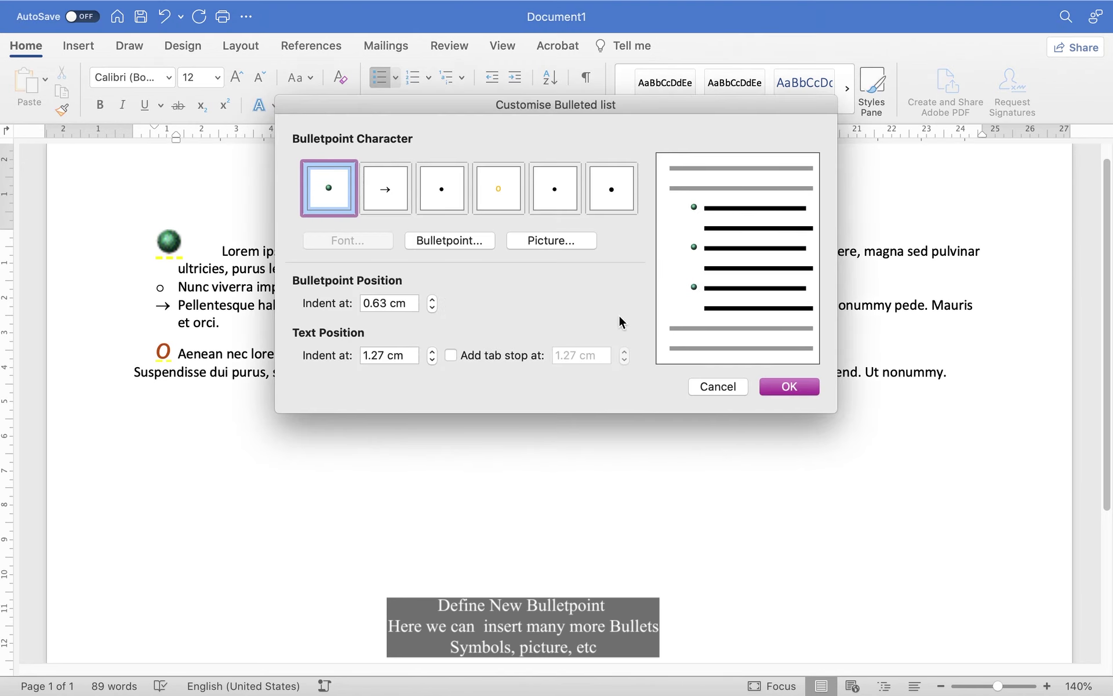
click(572, 236)
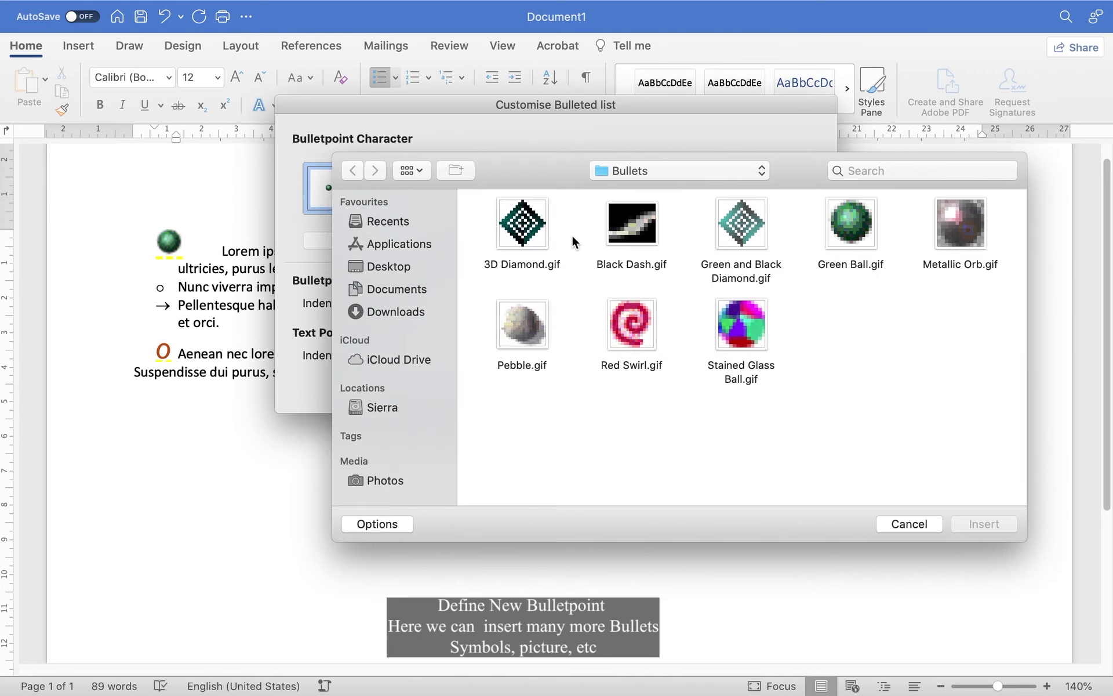
click(383, 407)
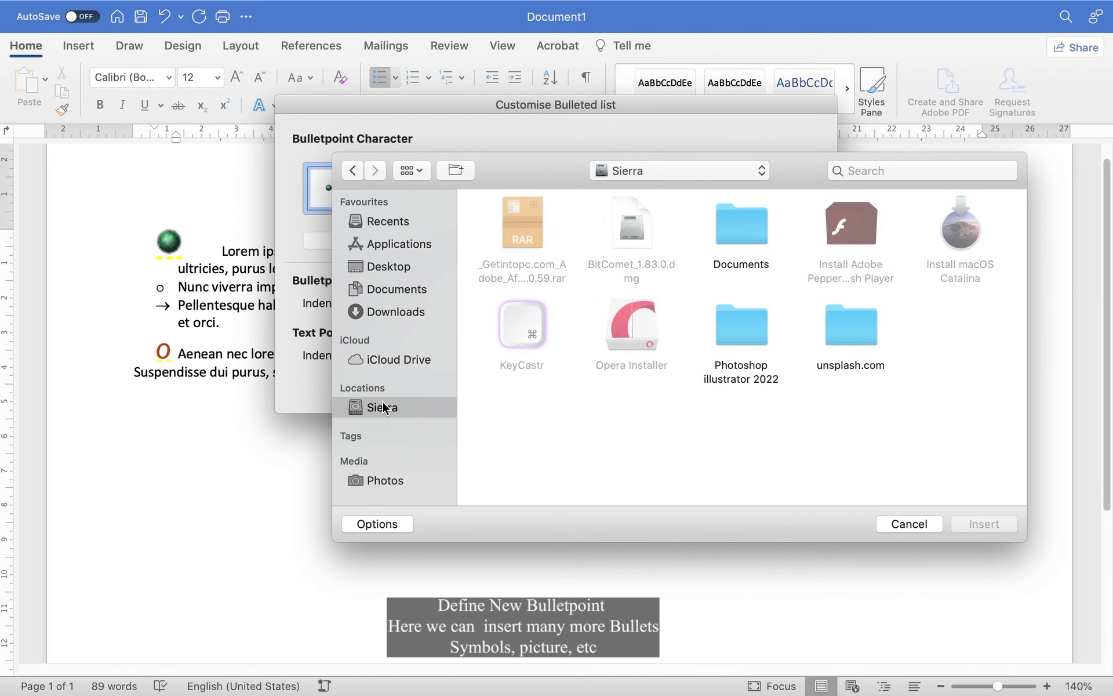
double_click(847, 336)
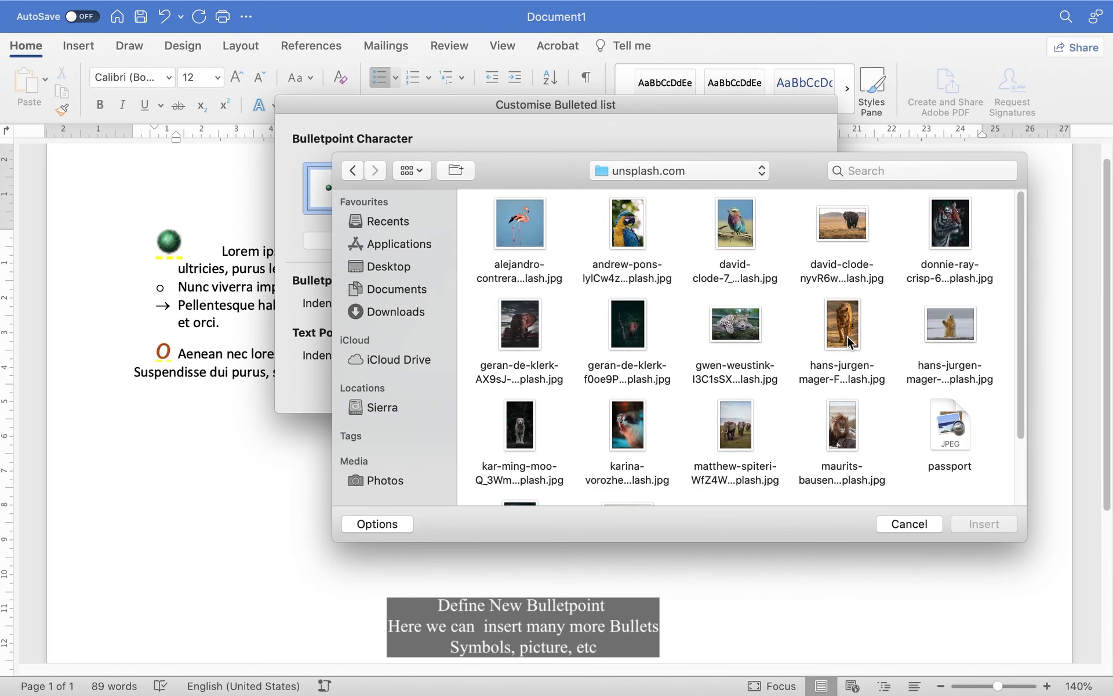
double_click(732, 232)
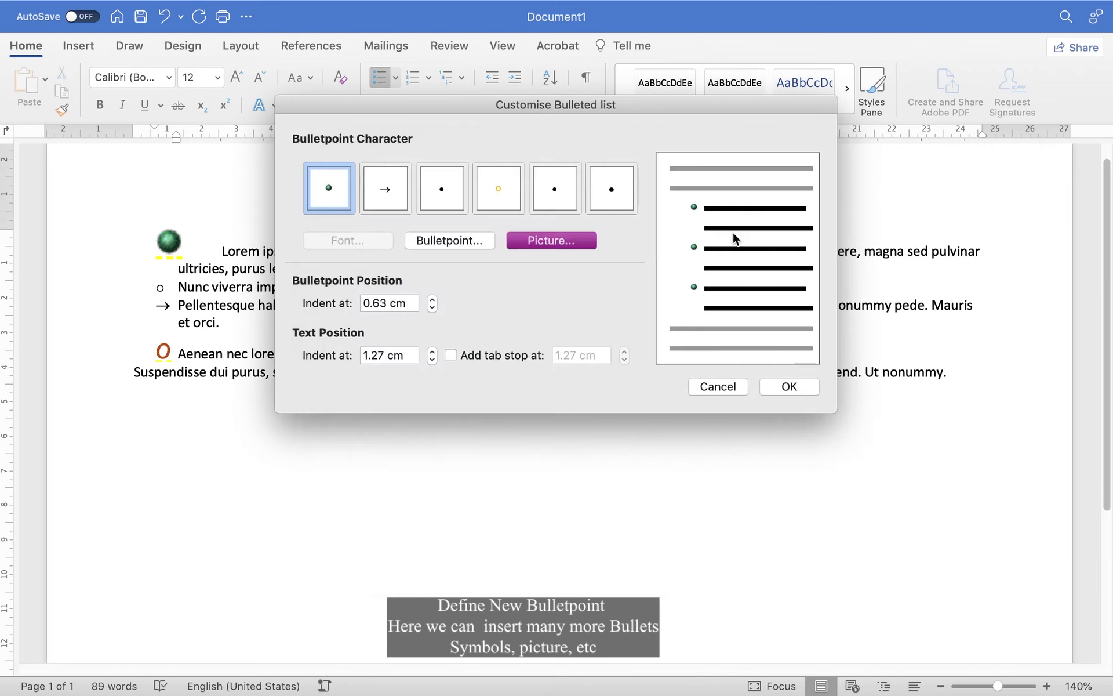
click(786, 387)
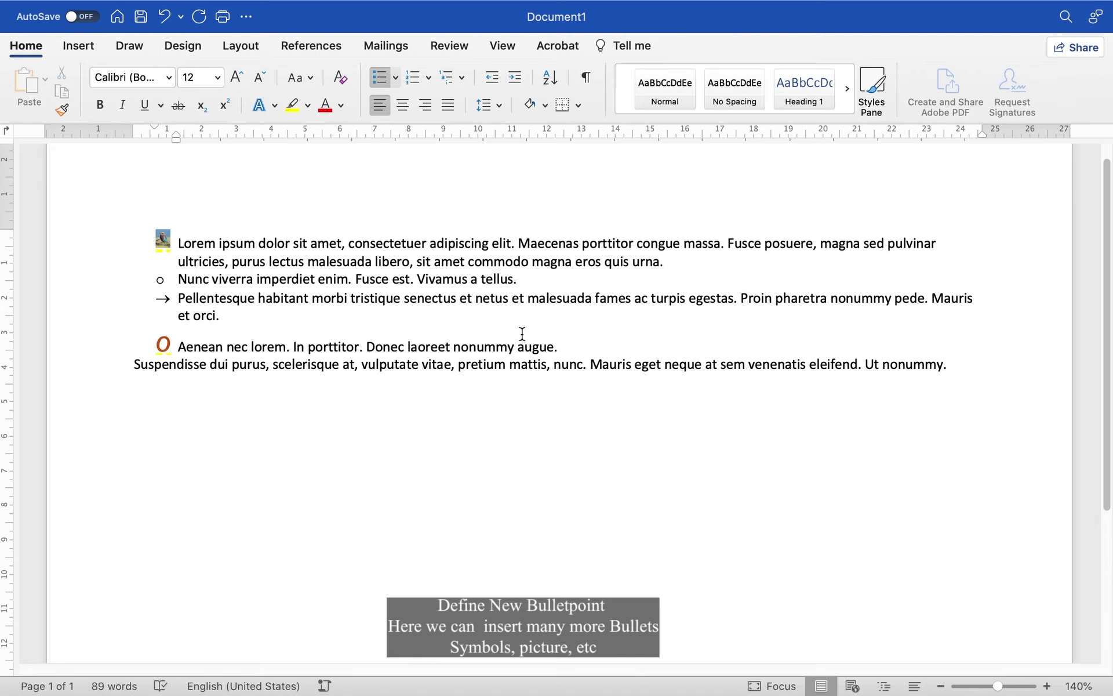
Clear the page and generate sample lorem ipsum paragraphs with =lorem().
key(super+a)
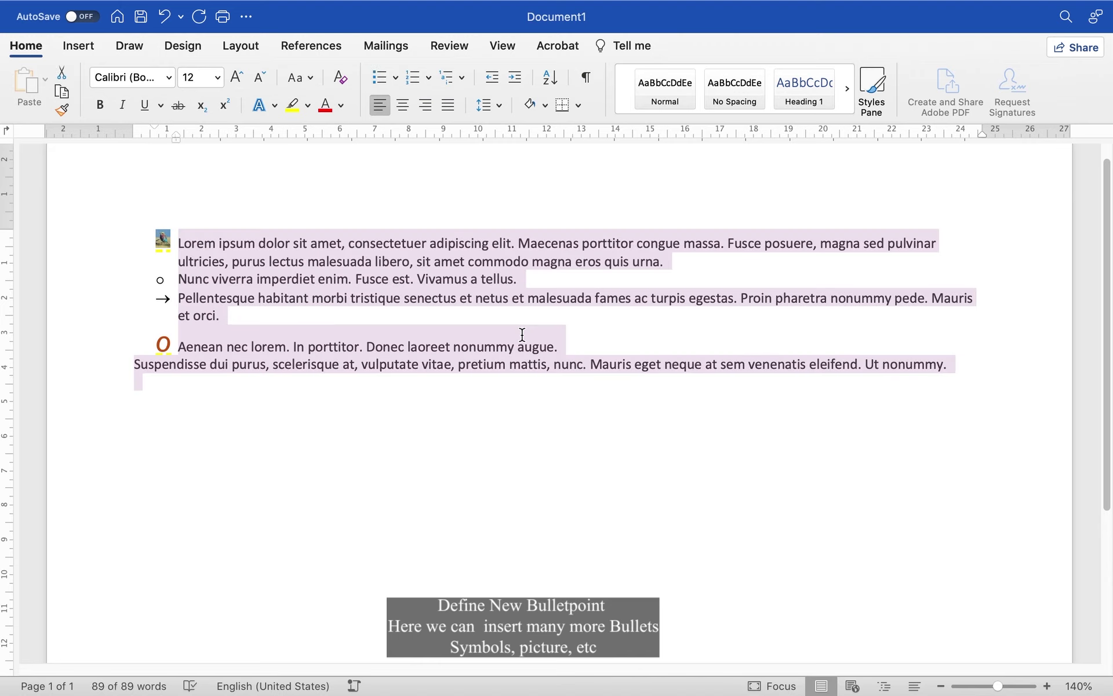
key(BackSpace)
text(=)
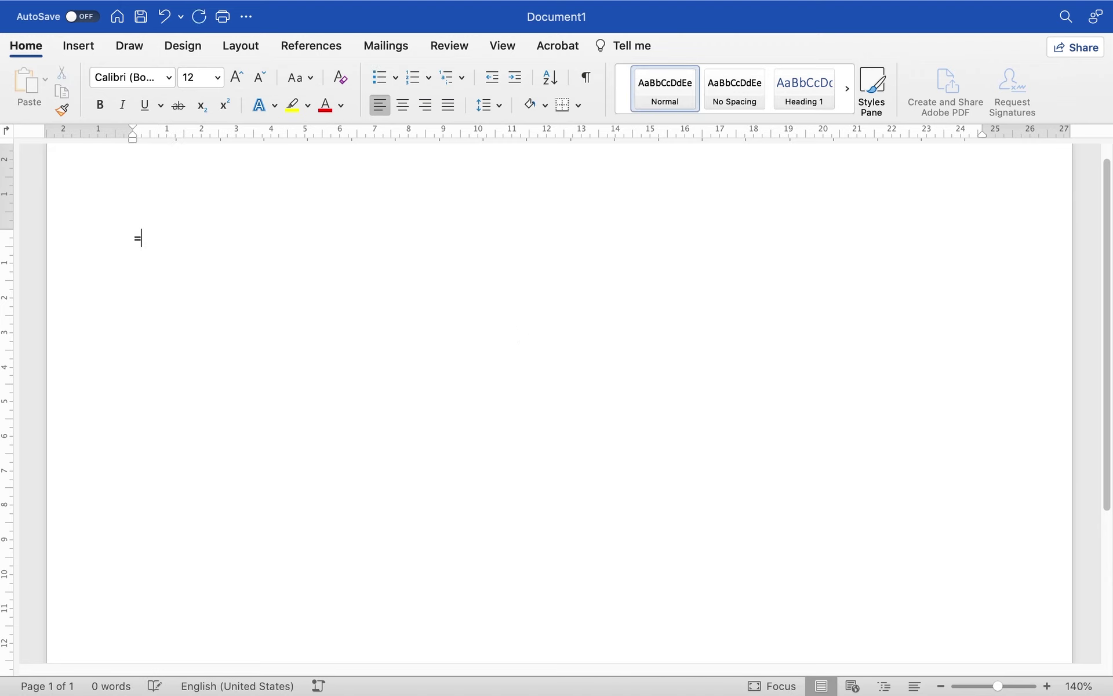
text(lorem())
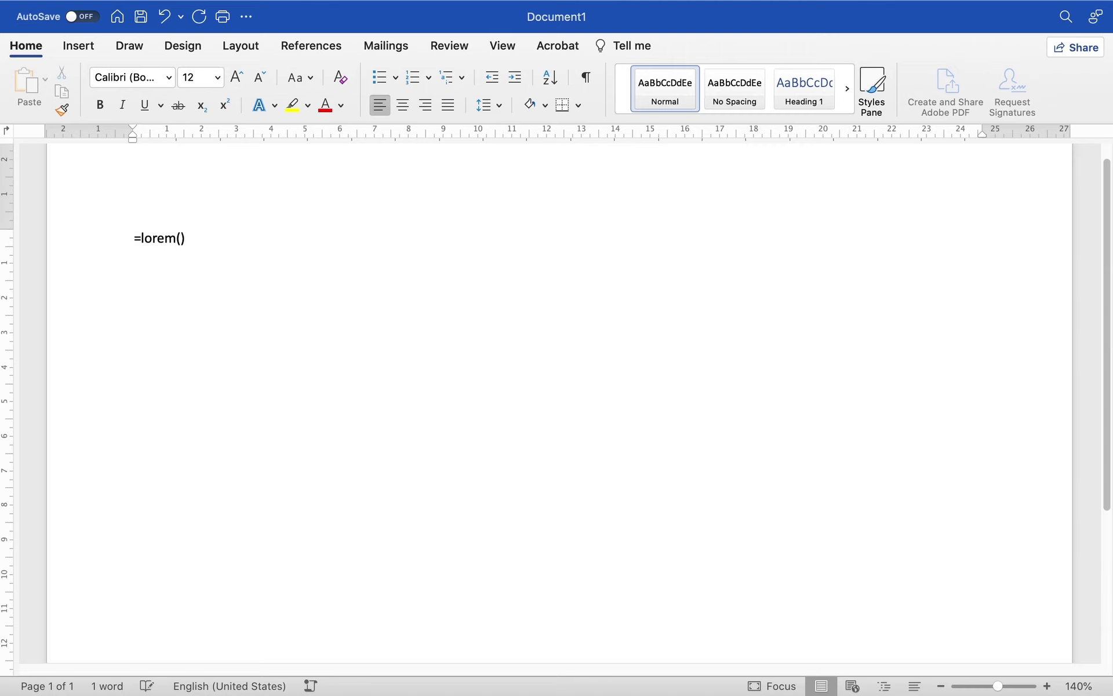
key(Return)
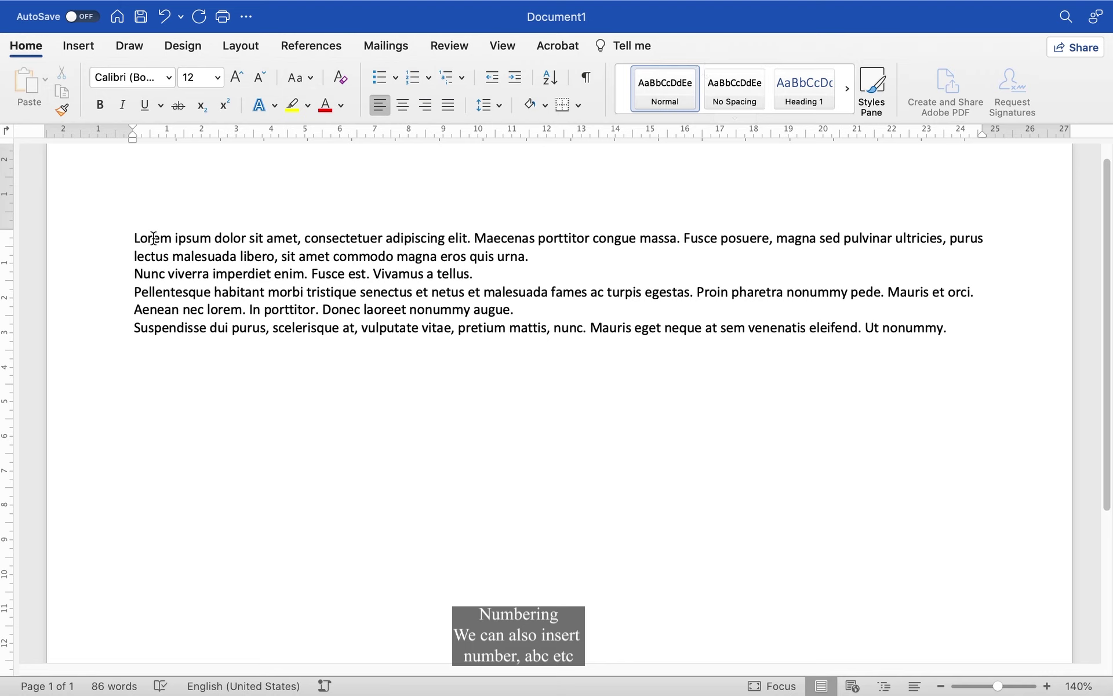
Number the paragraphs, trying 1., 1) and a. before settling on Roman I. II. III.
drag(133, 237, 434, 330)
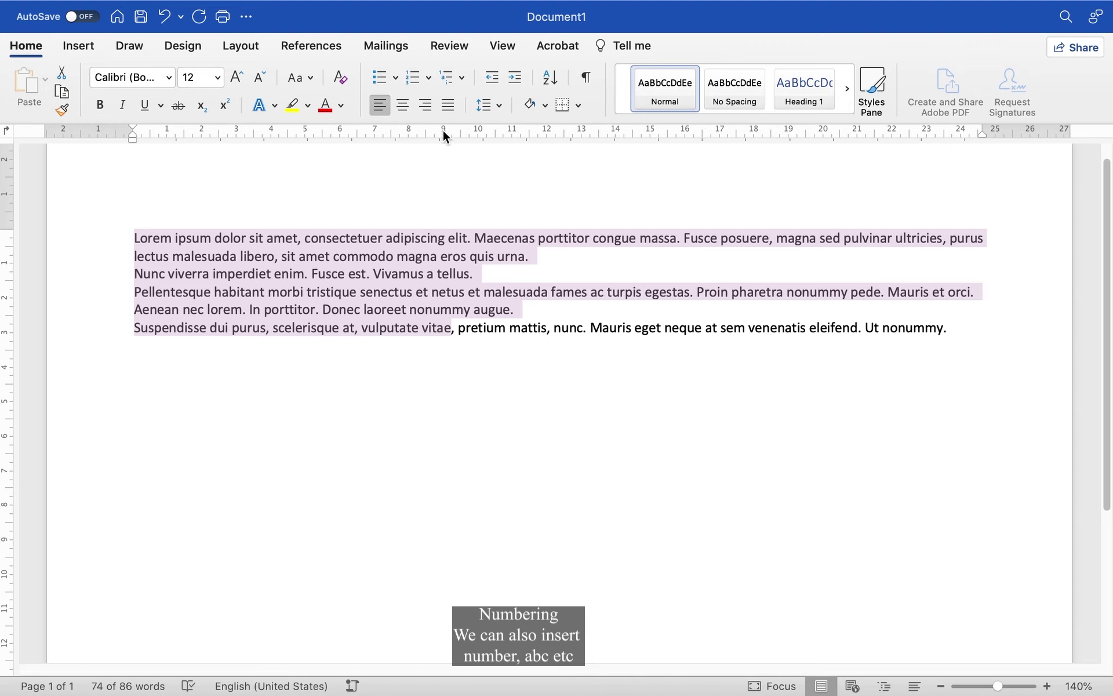
click(427, 79)
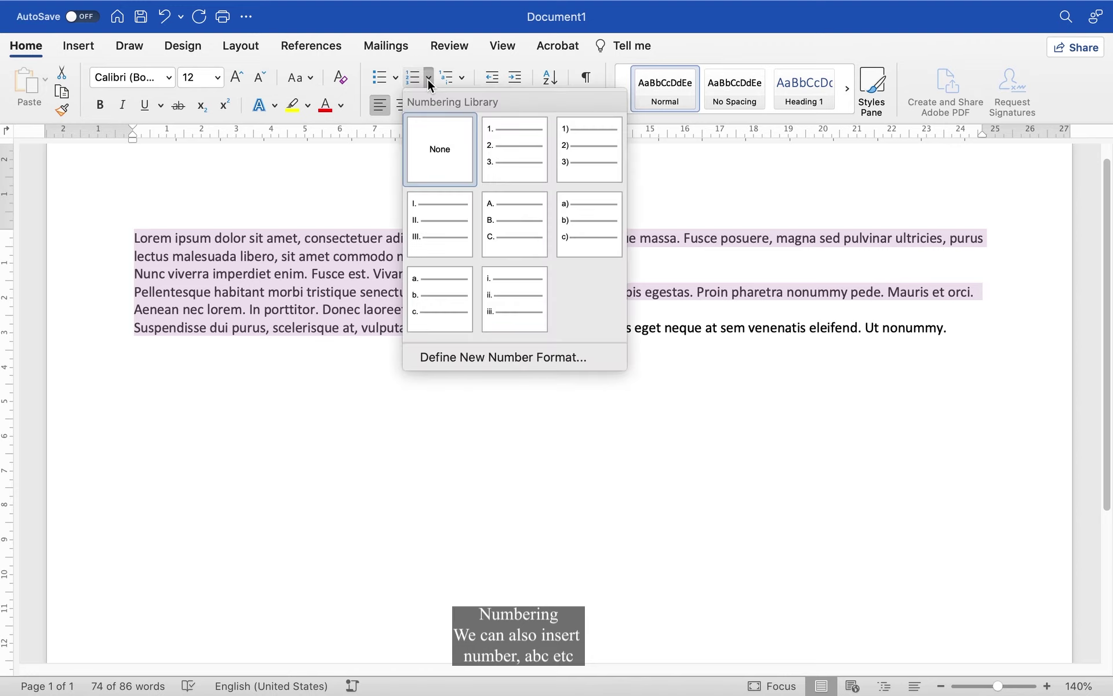
click(497, 144)
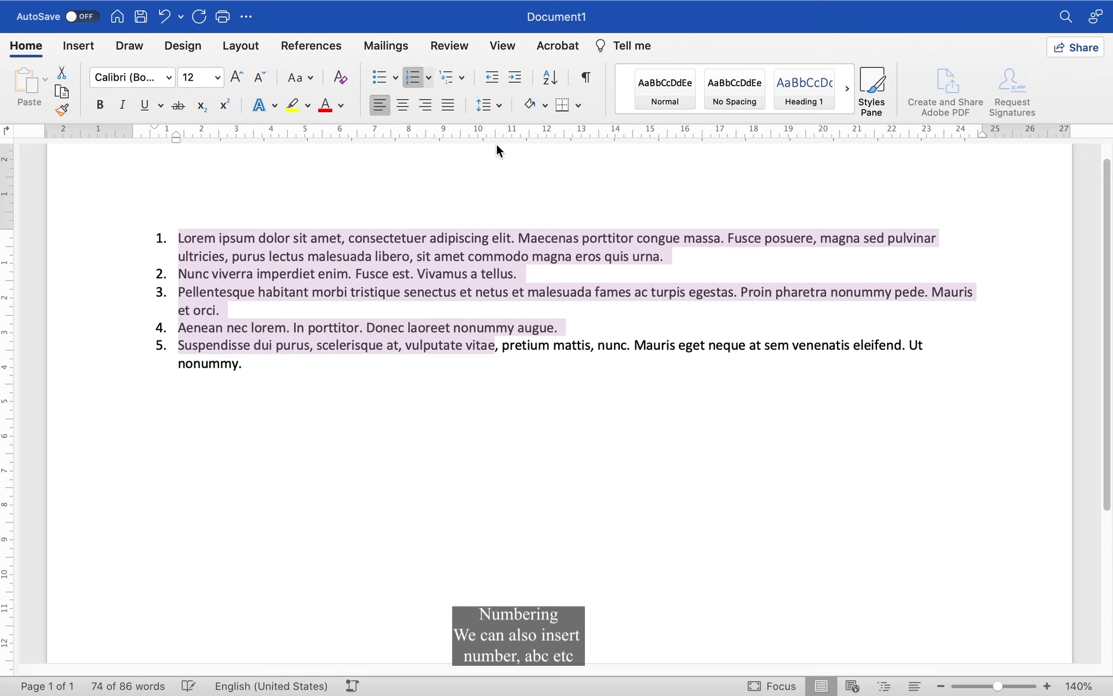
click(428, 79)
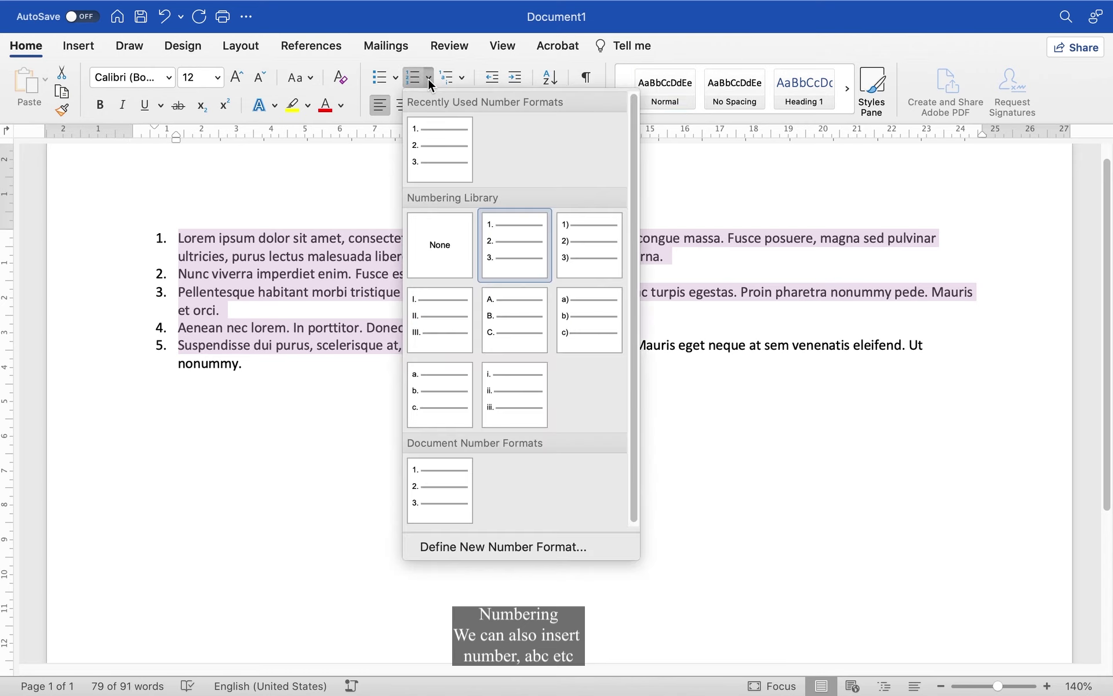
click(576, 241)
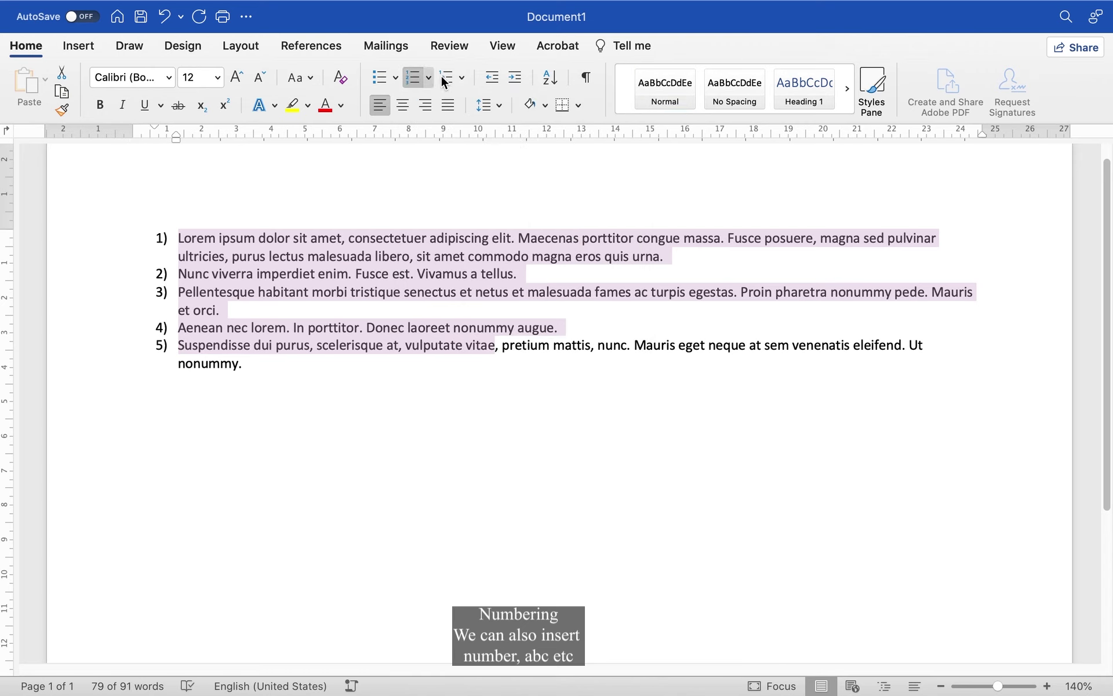
click(427, 84)
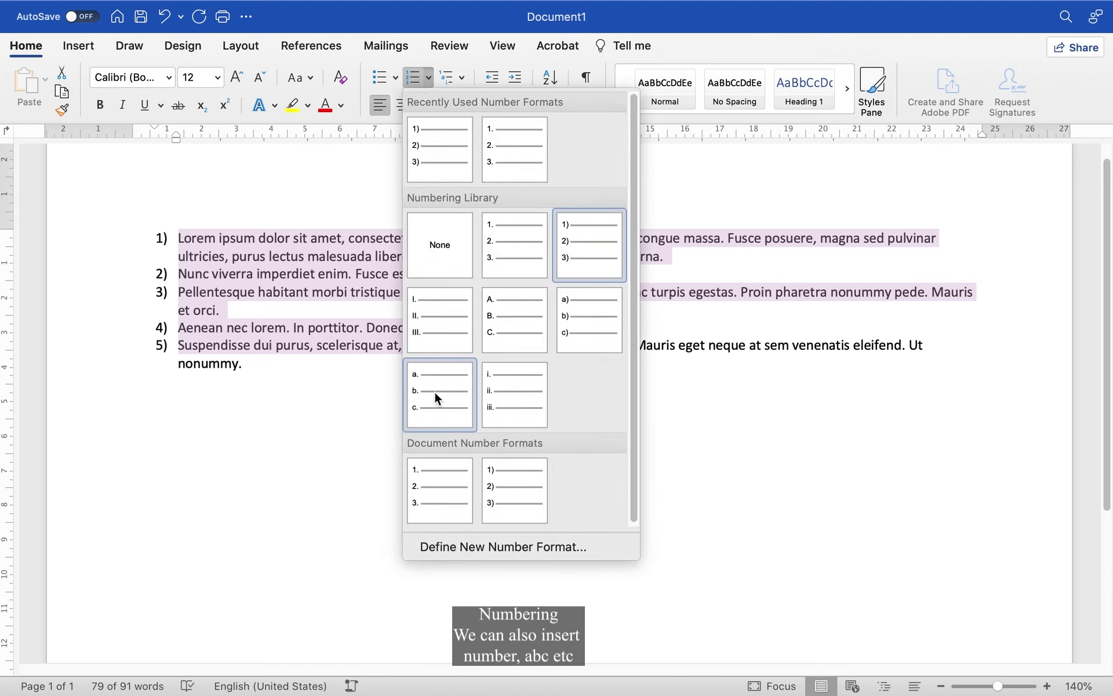
click(435, 394)
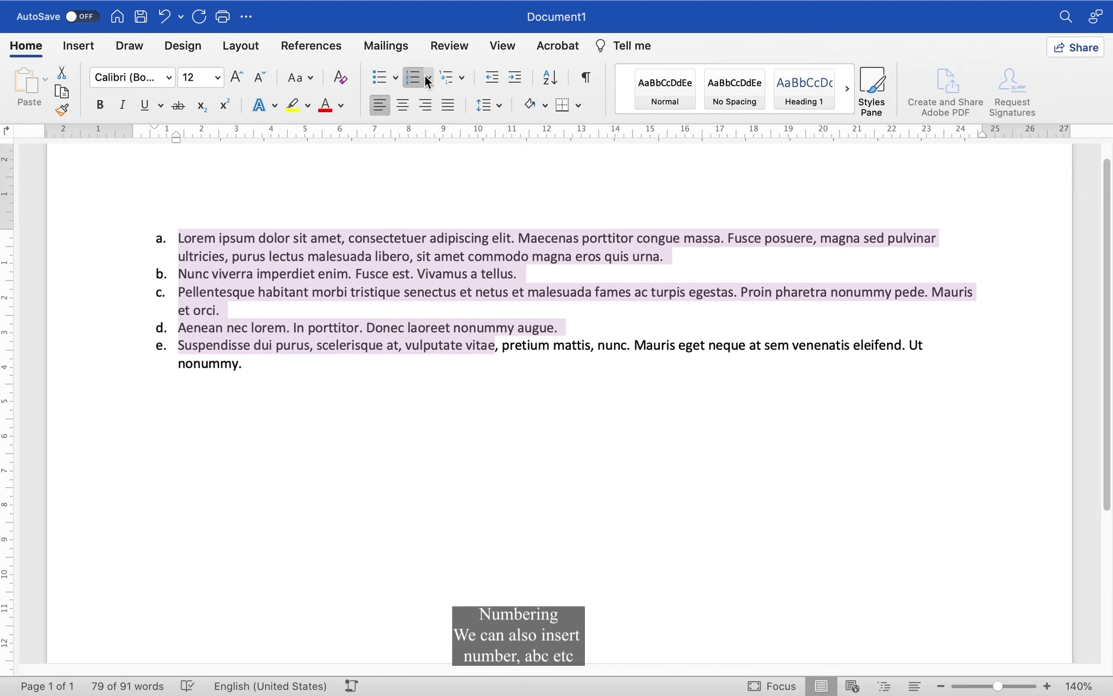
click(428, 79)
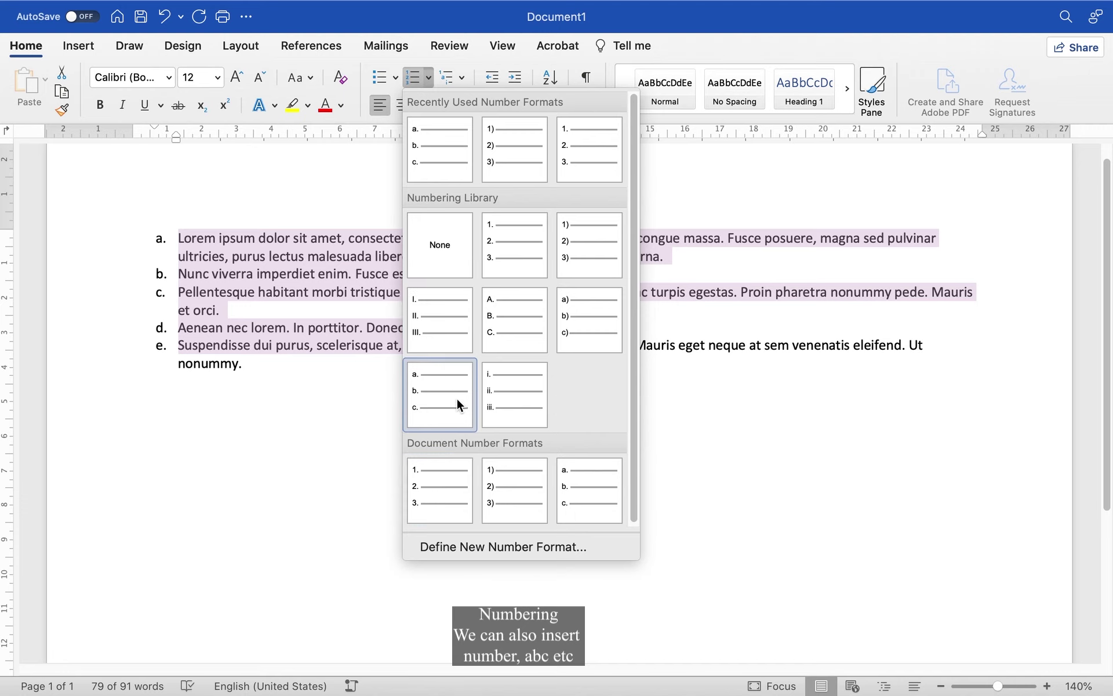
click(450, 333)
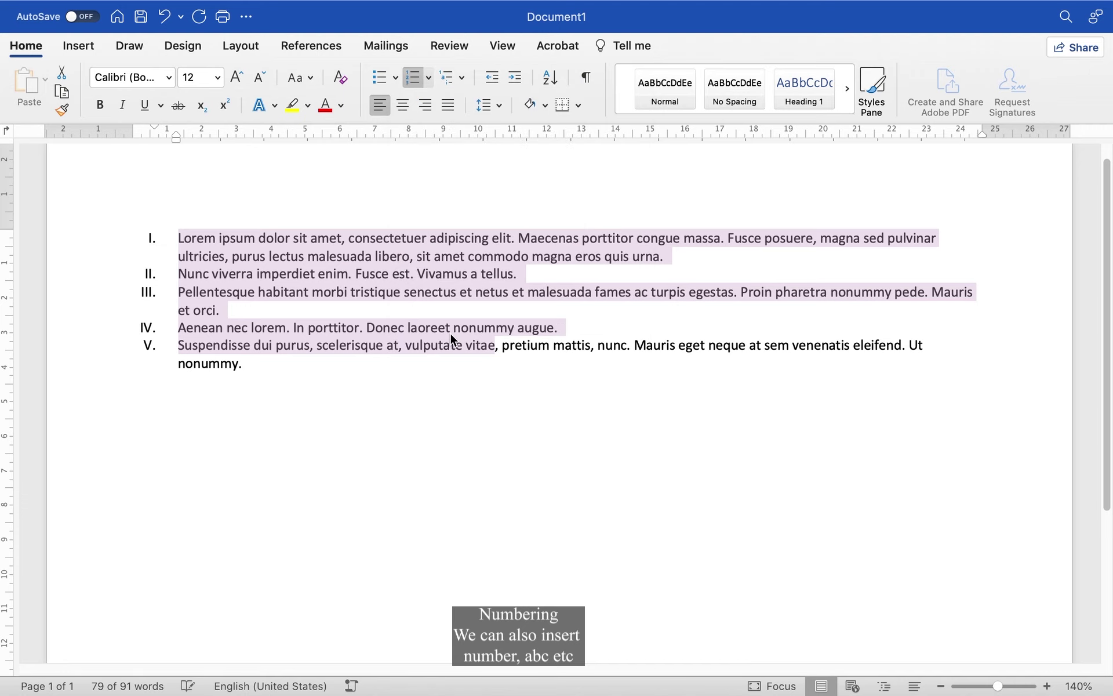
click(425, 76)
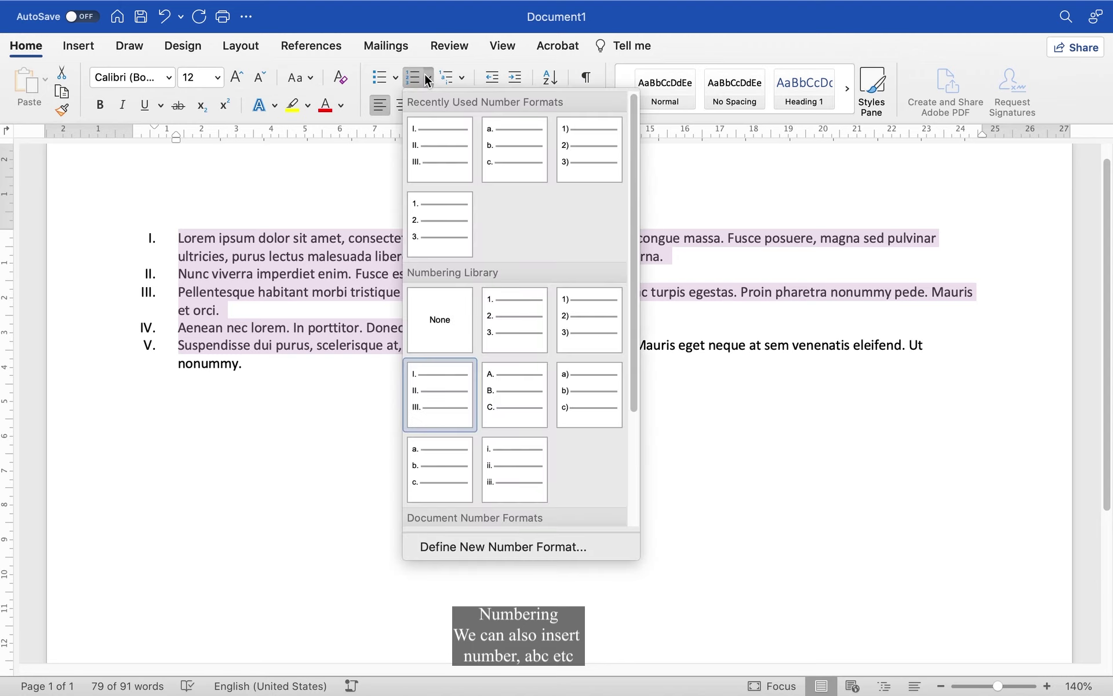
click(520, 547)
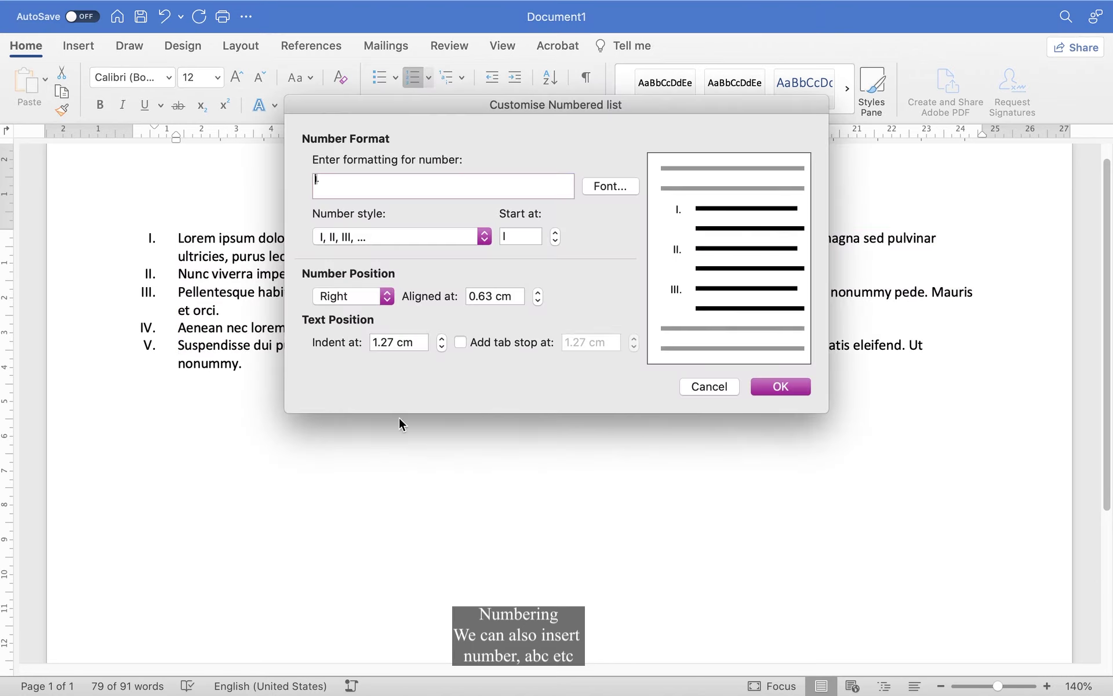
click(485, 236)
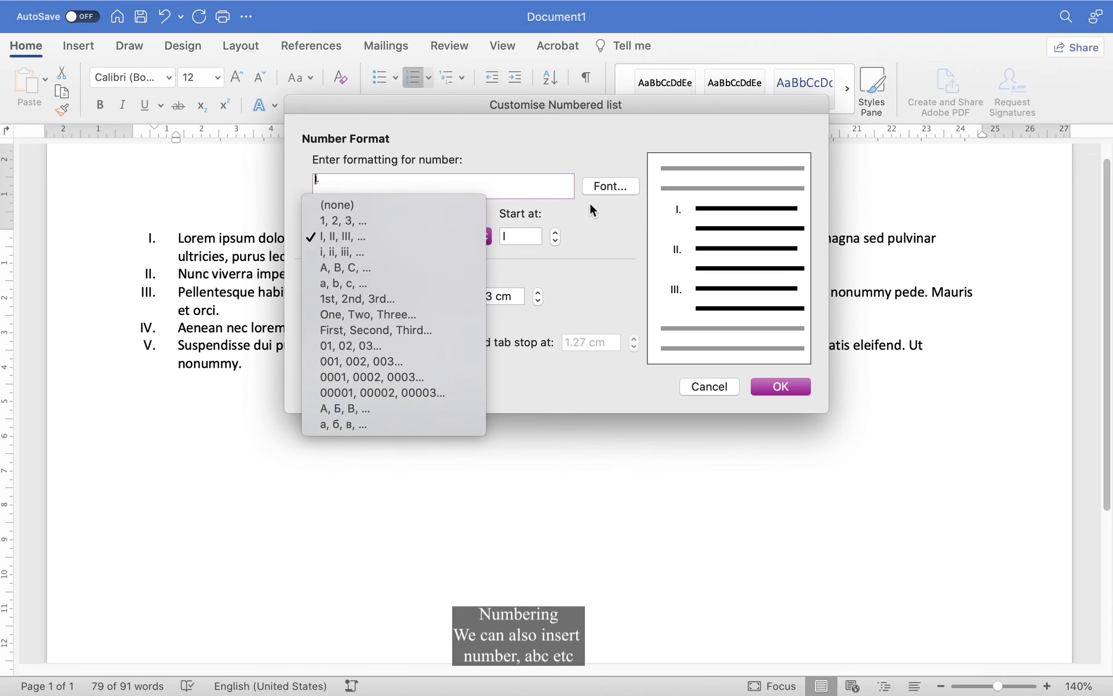
click(573, 186)
click(756, 387)
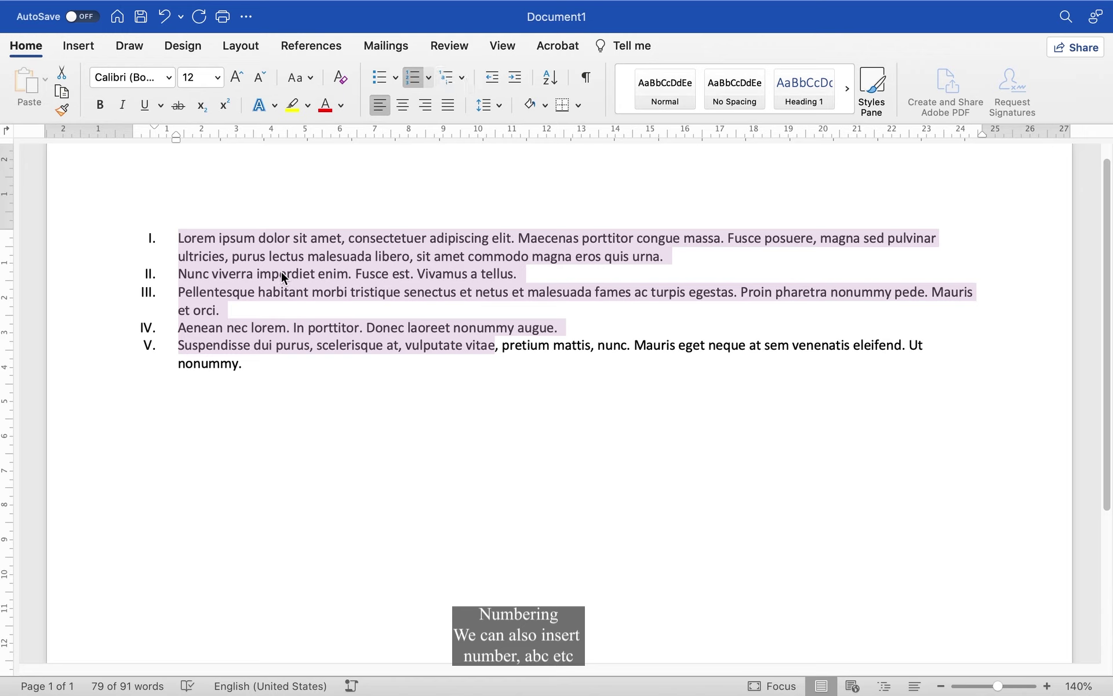
click(429, 79)
click(438, 184)
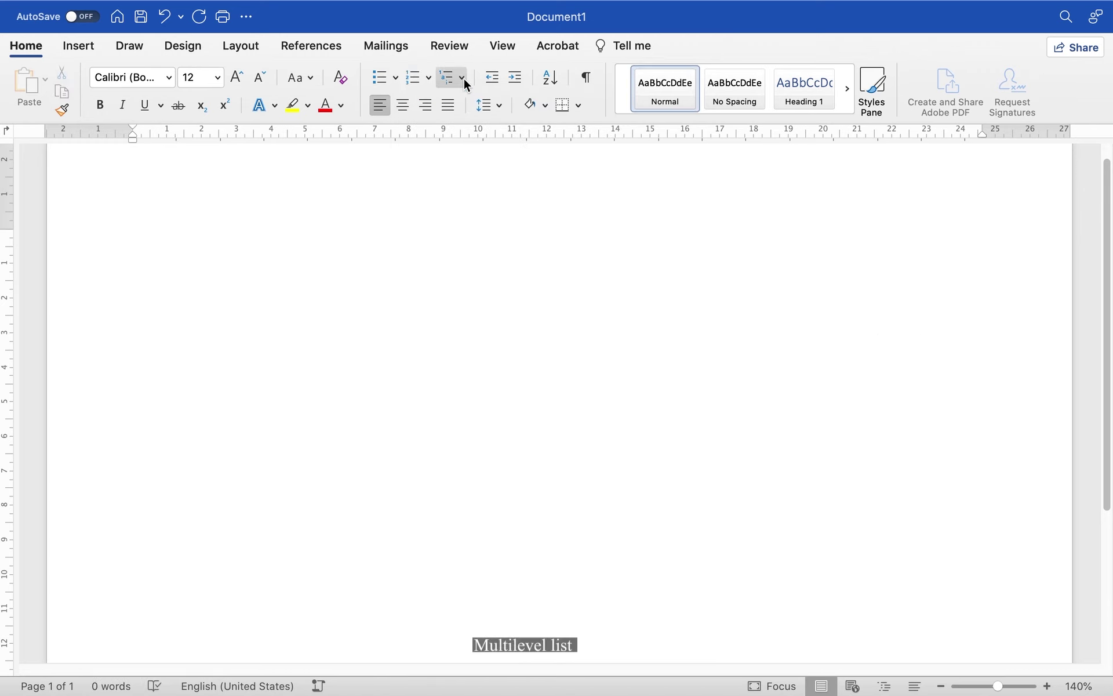
Start a 1./1.1./1.1.1. multilevel list: America, Washington dc beneath it, California one level deeper.
click(463, 78)
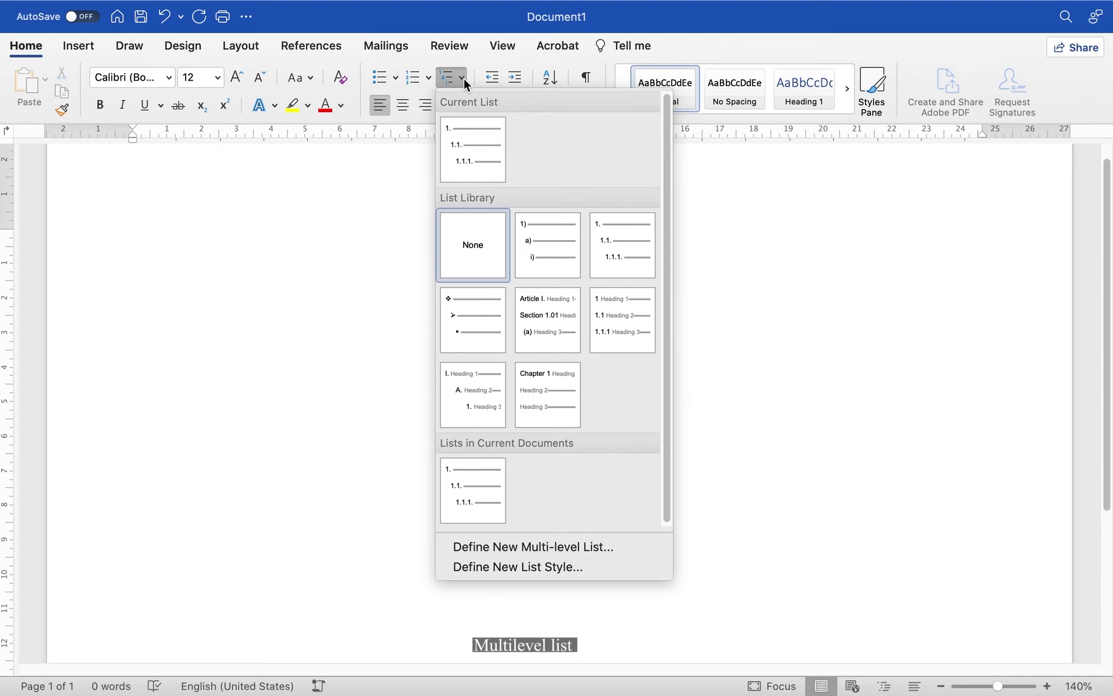
click(625, 260)
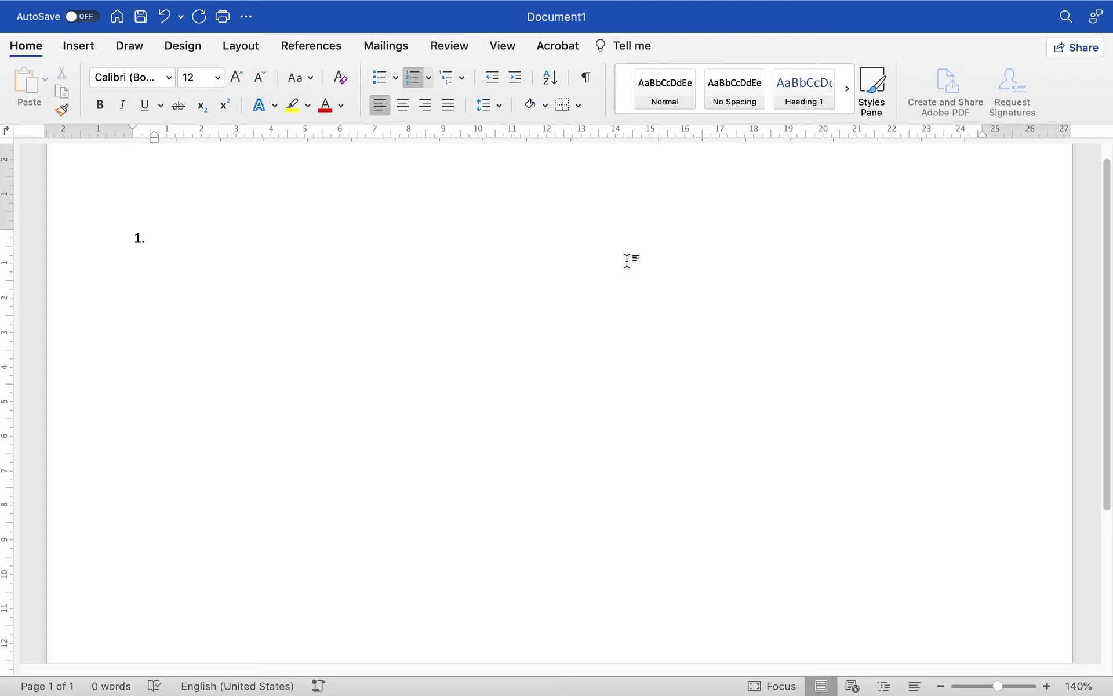
text(America)
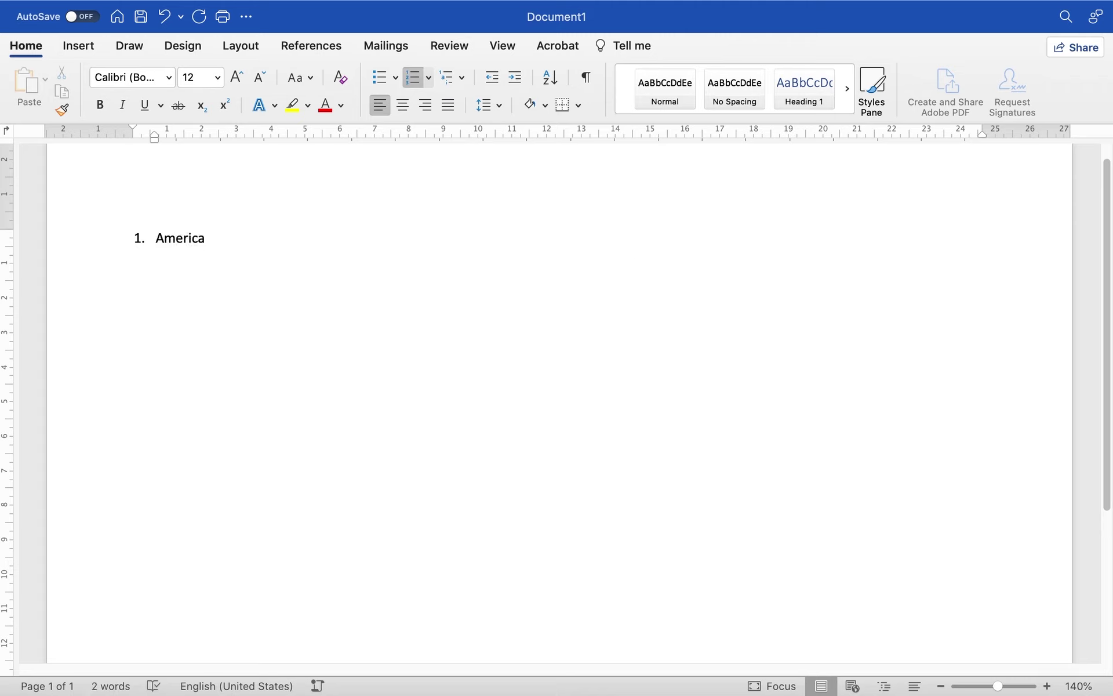
key(Return)
key(Tab)
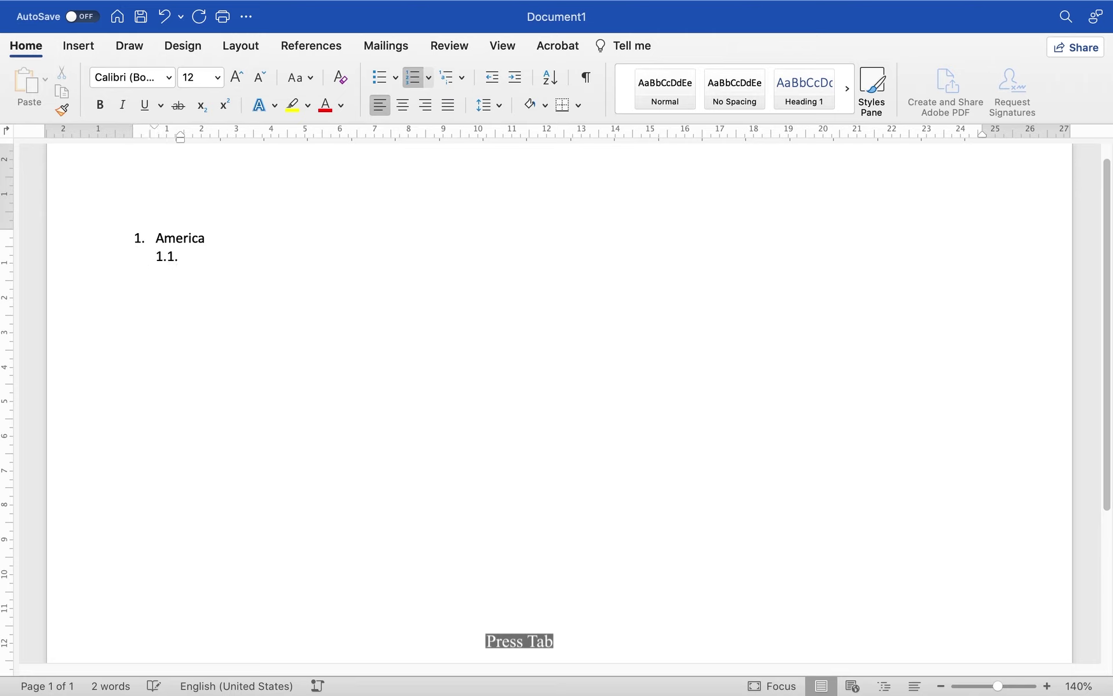
text(Was)
text(hington dc)
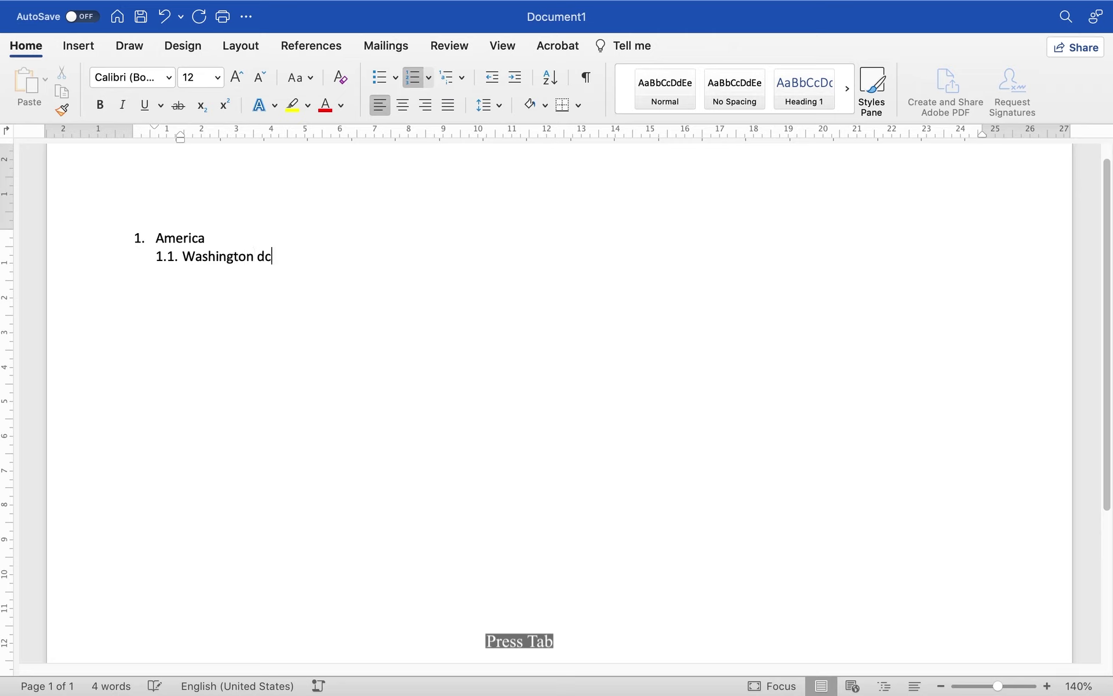
key(Return)
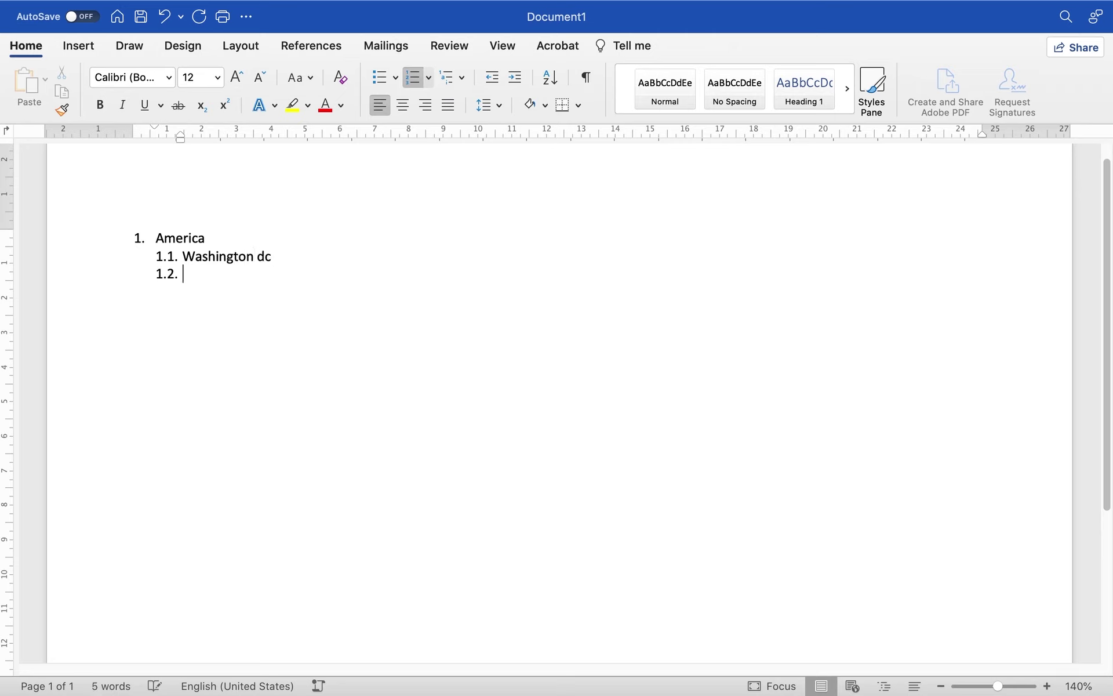
key(Tab)
text(California)
Add Russia as top-level item 2 with Moscow as 2.1, then type =lorem().
key(Return)
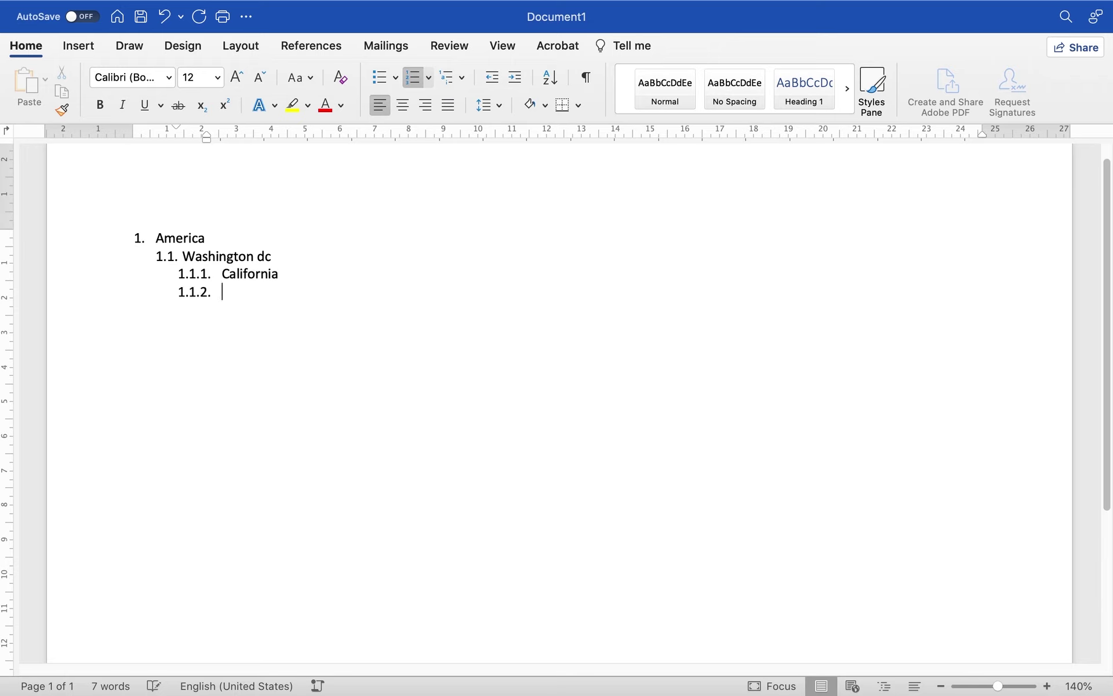
key(shift+Tab)
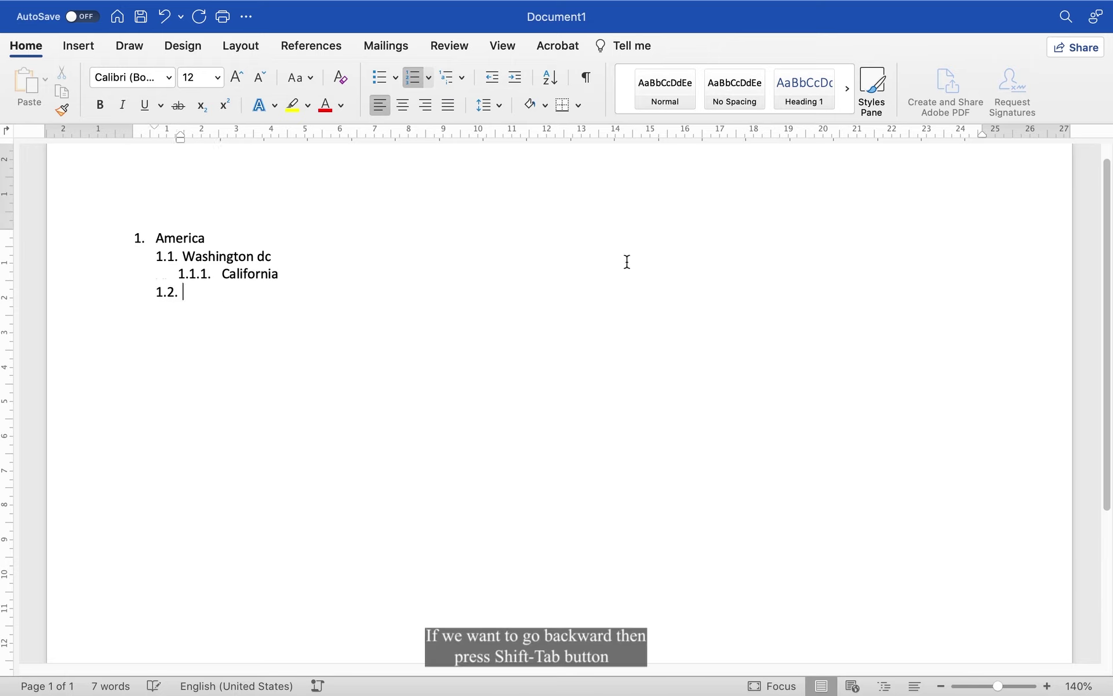
key(shift+Tab)
text(Russ)
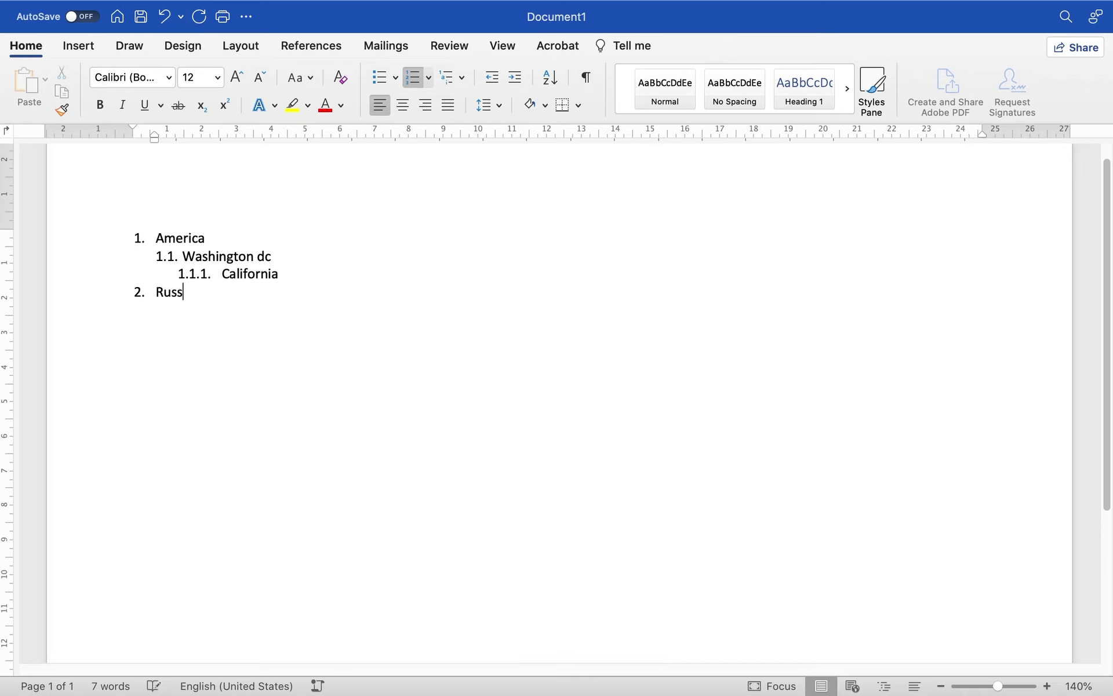
text(ia)
key(Return)
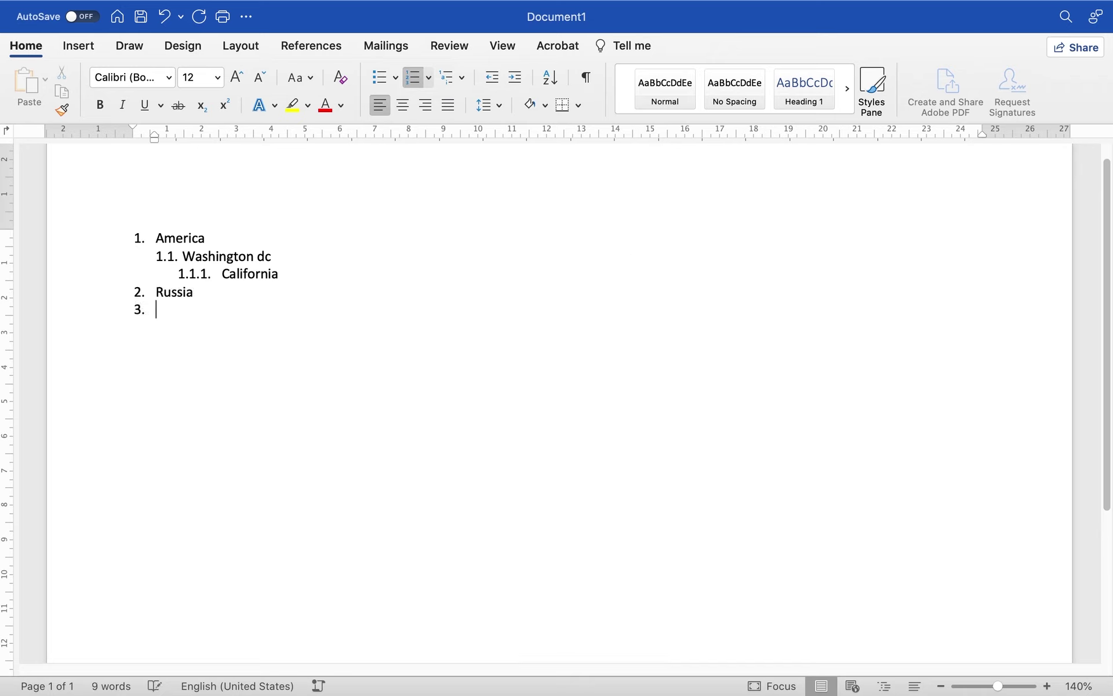
key(Tab)
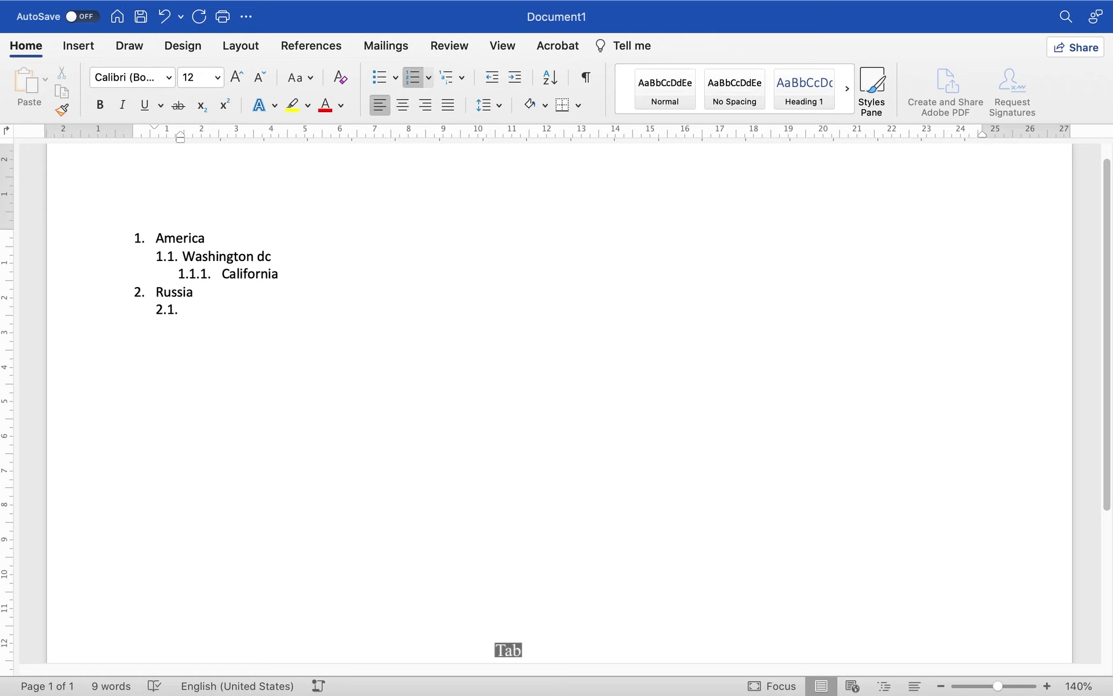
text(Moscow)
key(Return)
key(Tab)
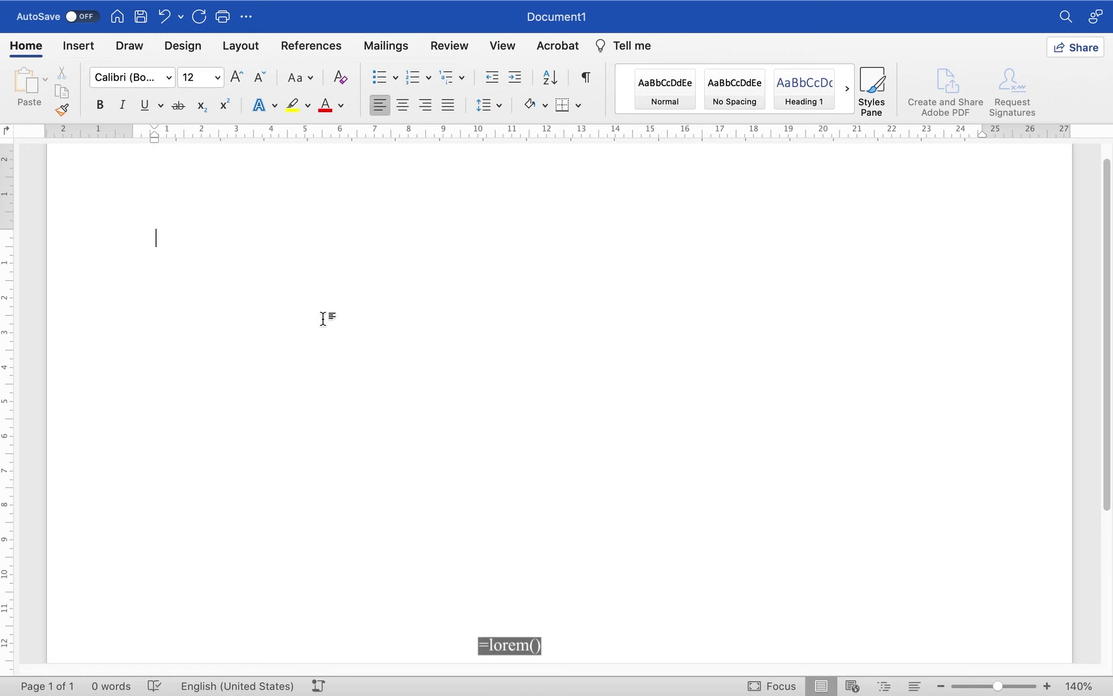
text(=)
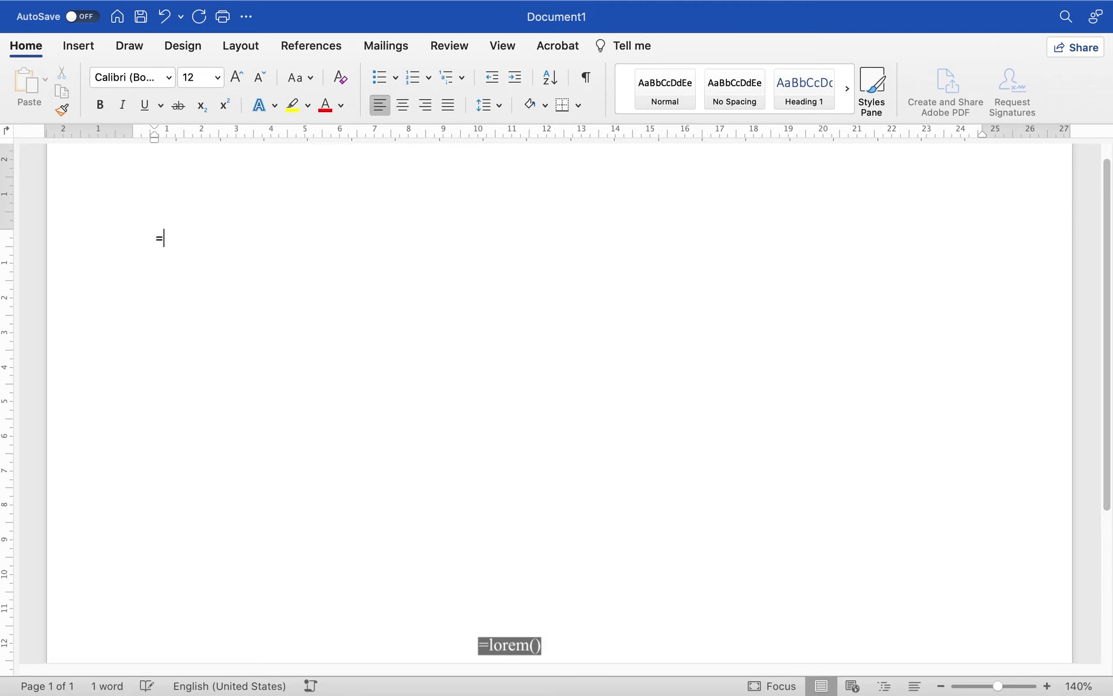
text(l)
text(orem)
text(())
Generate the lorem ipsum paragraphs and select them all.
key(Return)
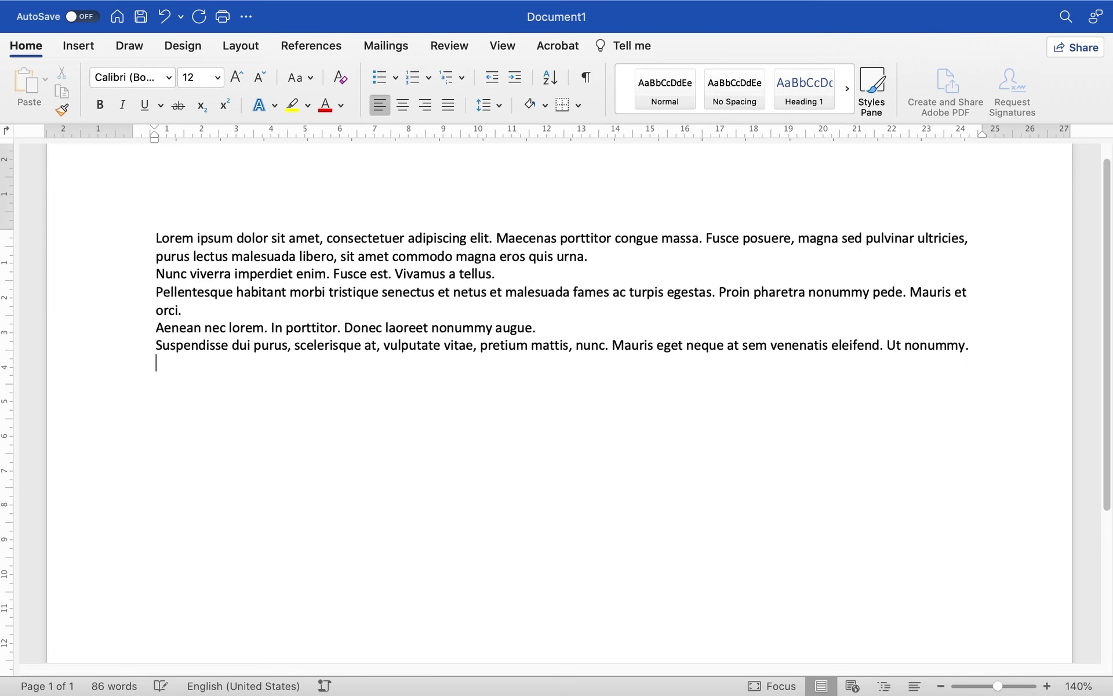
click(153, 239)
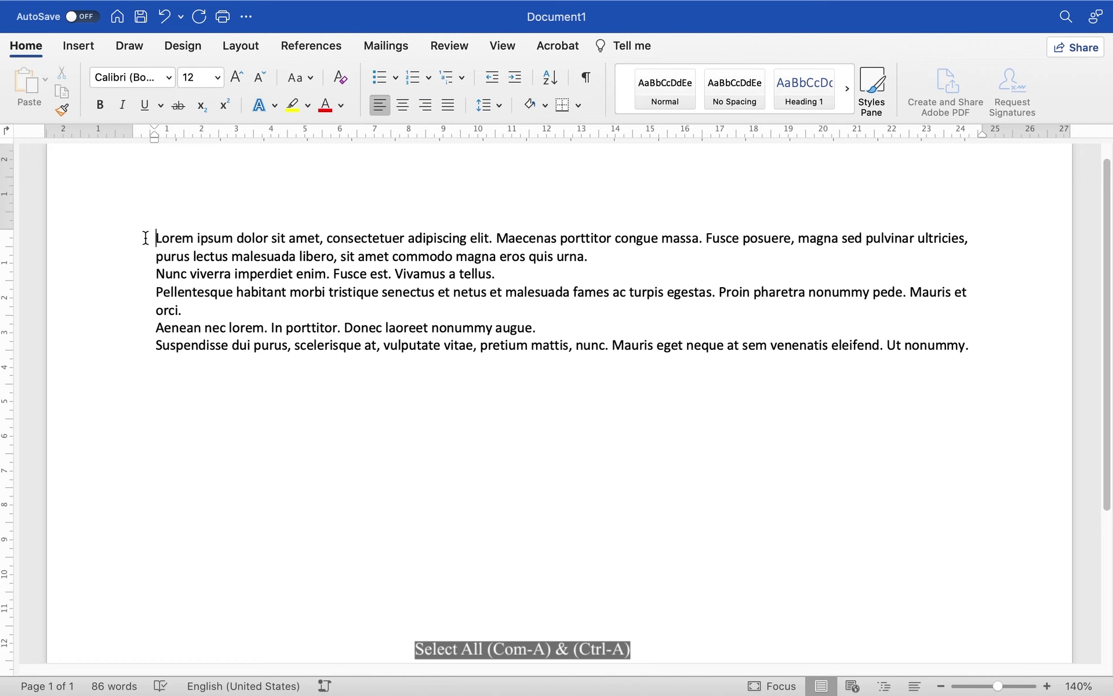
drag(144, 237, 564, 363)
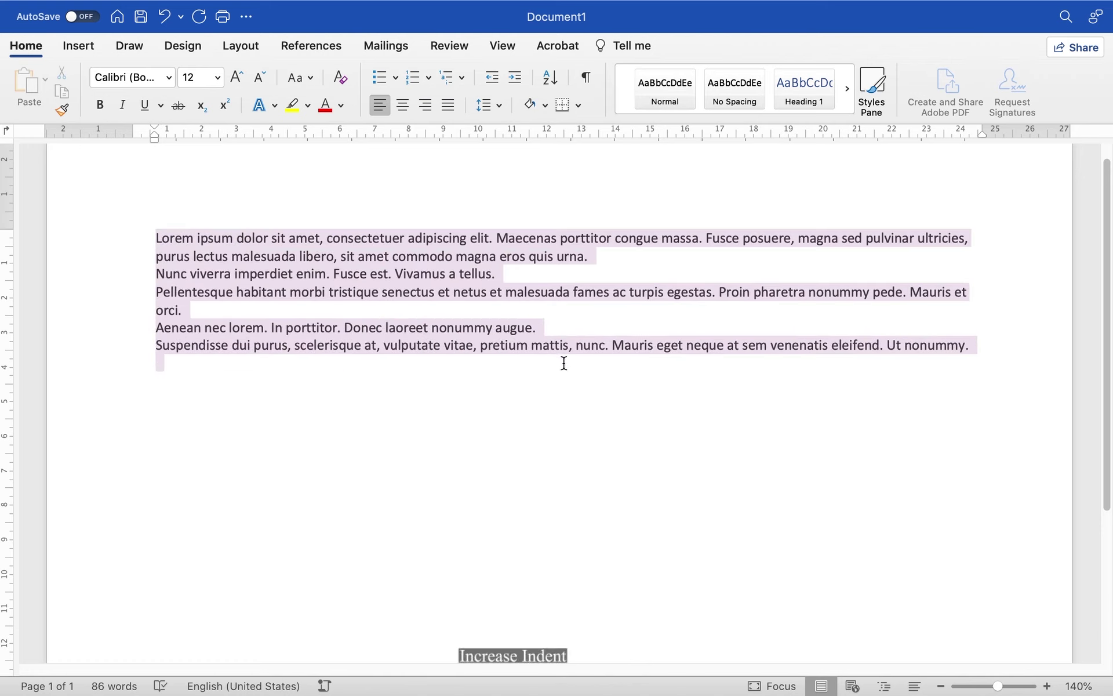
Increase the paragraphs' indent four times, decrease it back, then delete the sample text.
click(517, 78)
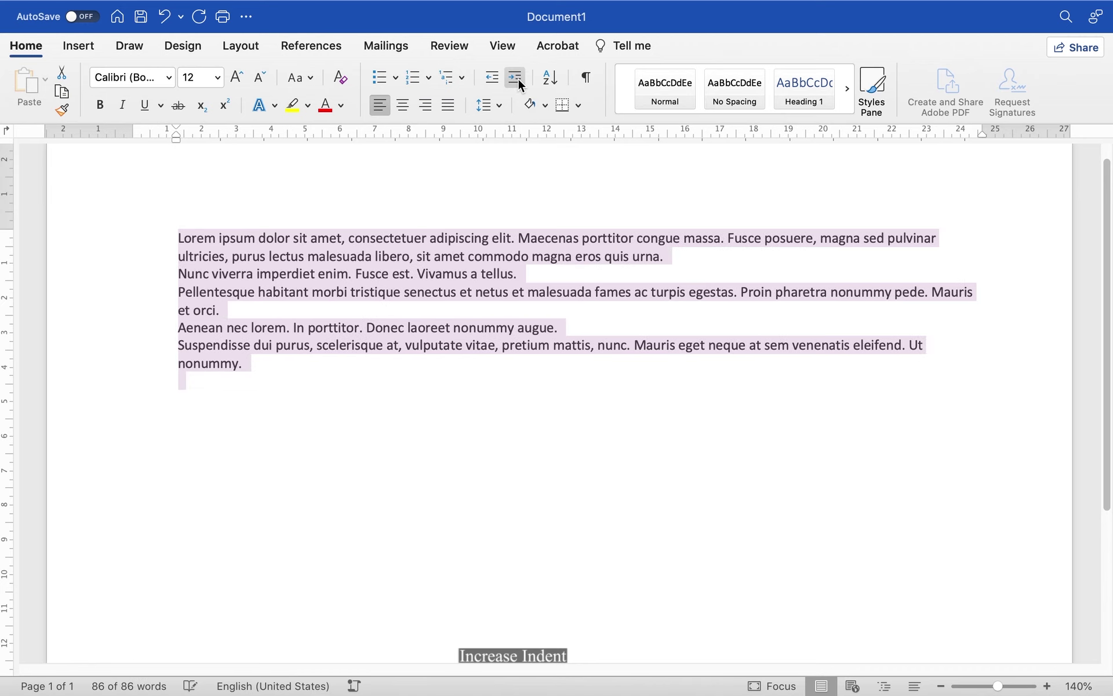
click(517, 79)
click(517, 78)
click(517, 78)
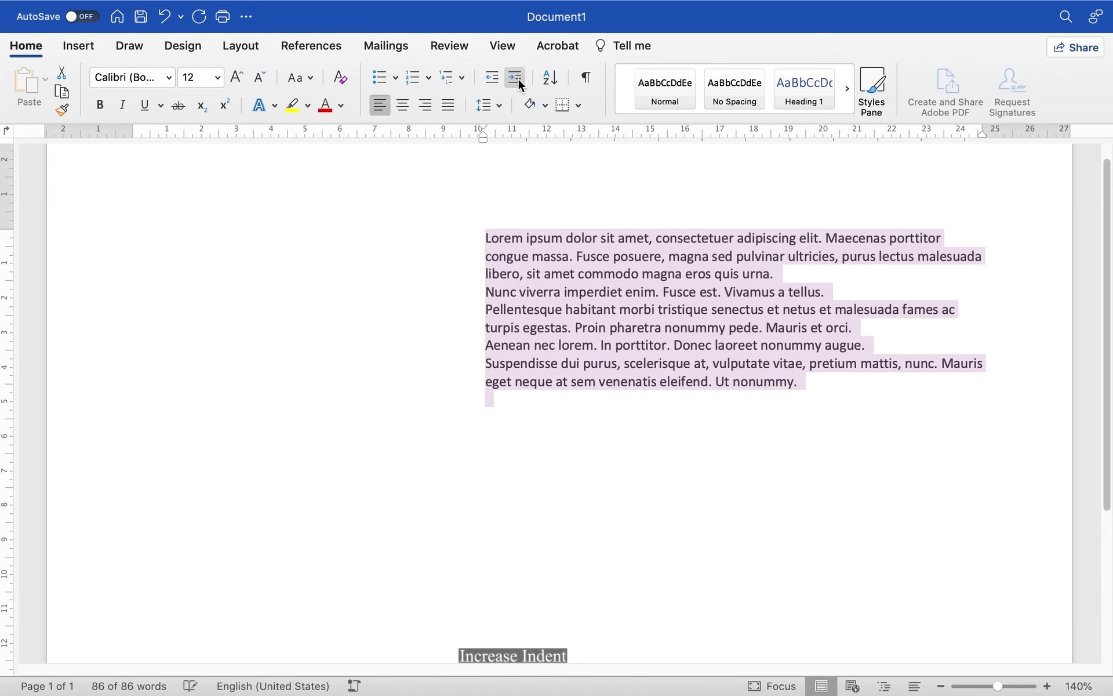
click(487, 81)
click(487, 81)
click(487, 82)
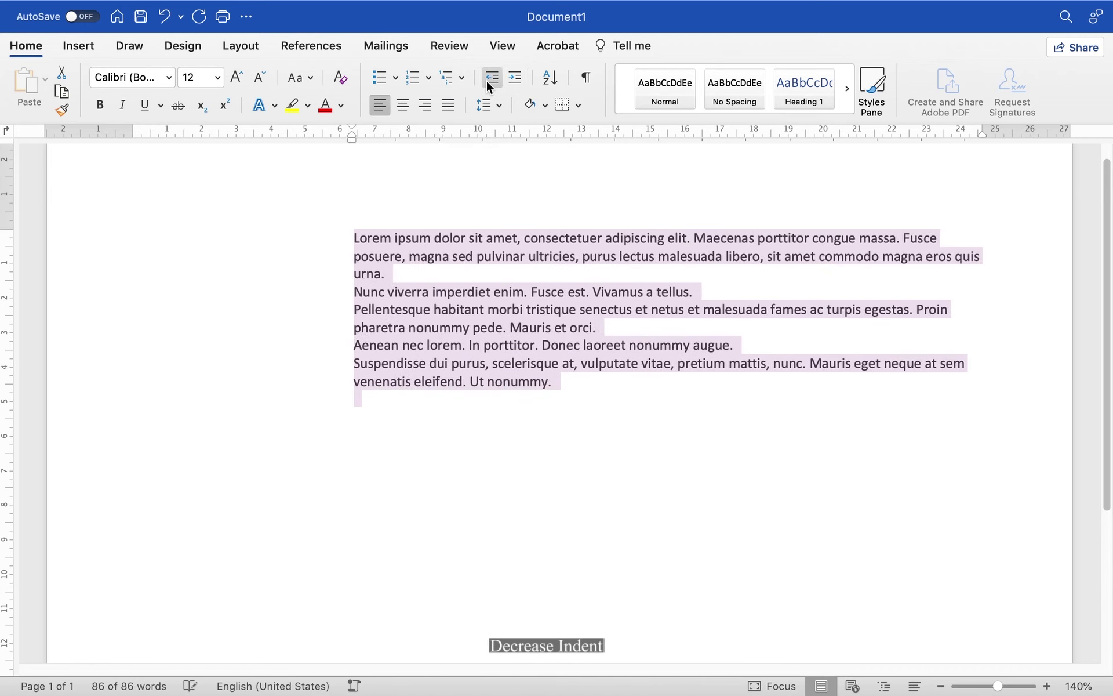
click(487, 82)
click(487, 81)
click(487, 81)
click(487, 82)
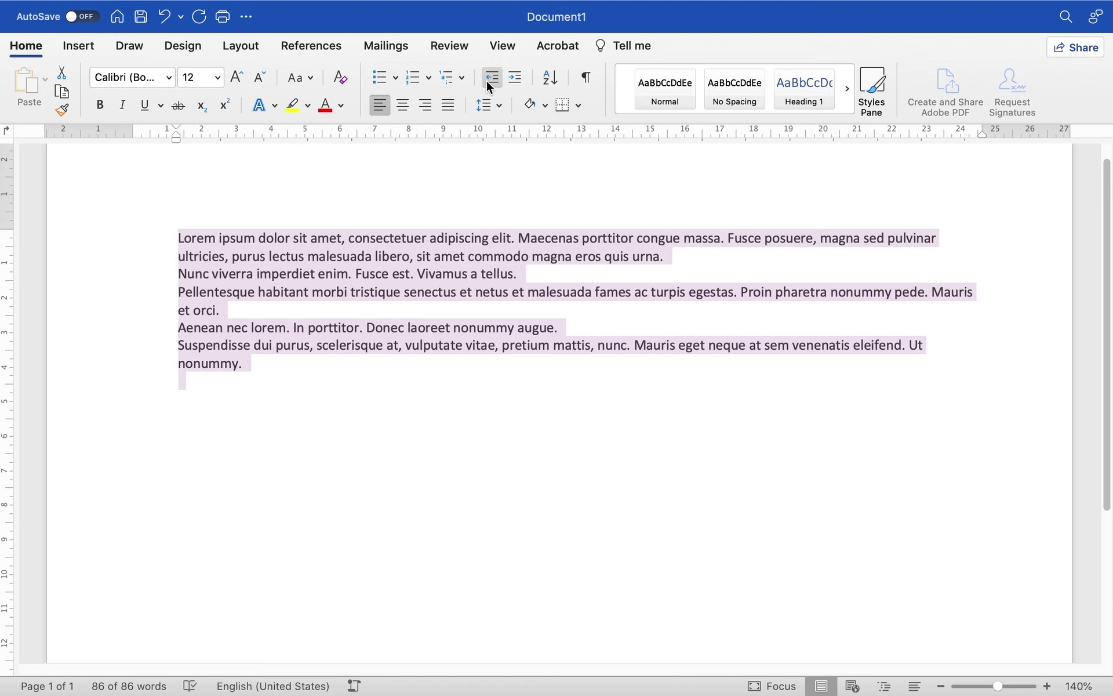
key(Delete)
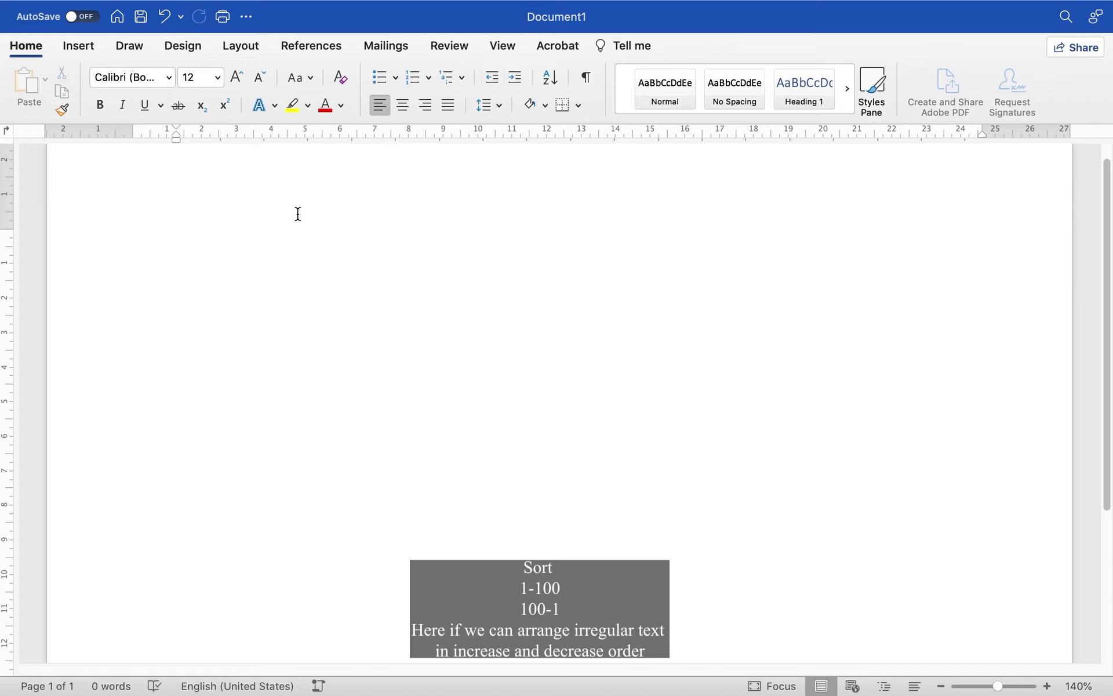
Type the letters a, d, f, x, a on separate lines and select them.
text(a)
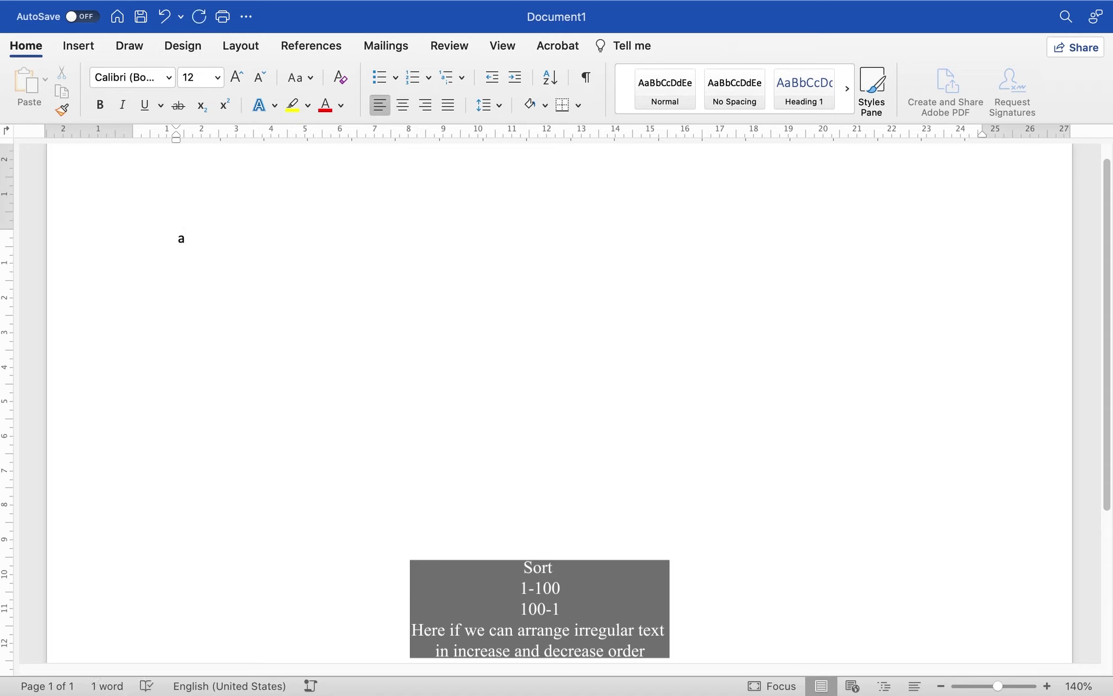
key(Return)
text(d)
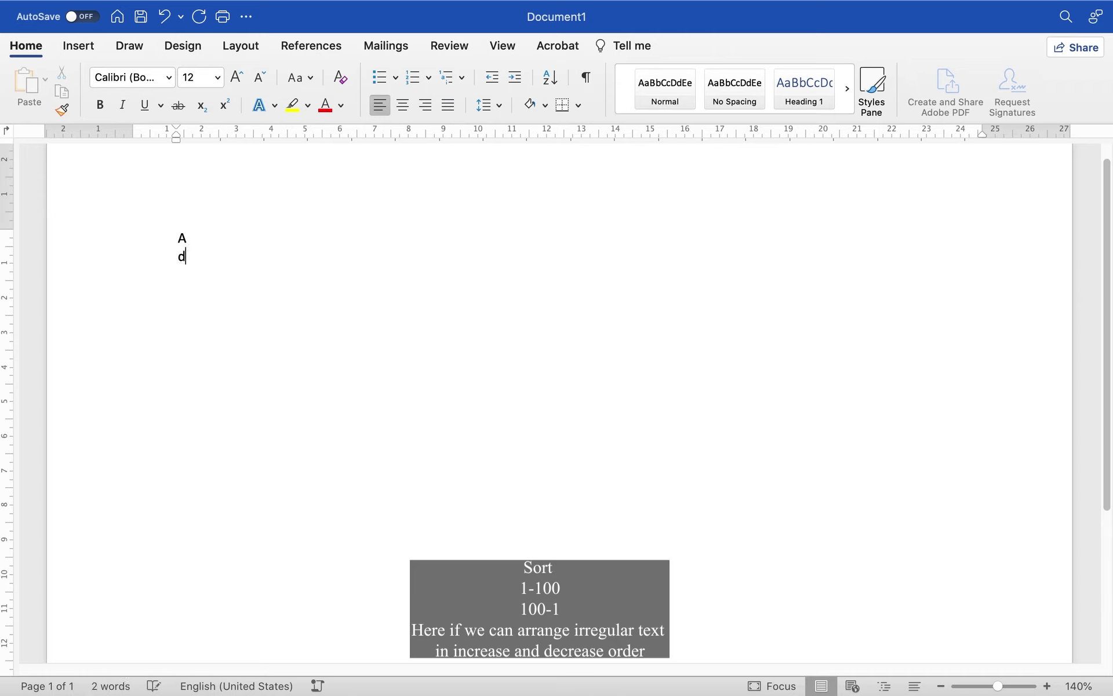
key(Return)
text(f)
key(Return)
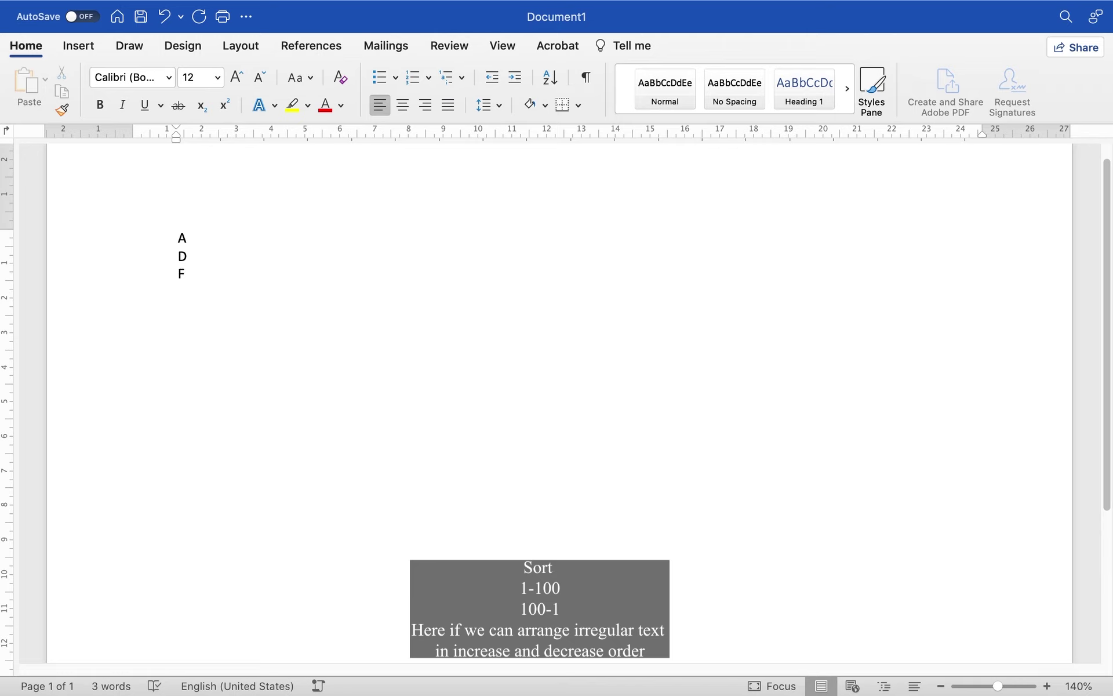
text(x)
key(Return)
text(a)
key(Return)
drag(174, 234, 213, 315)
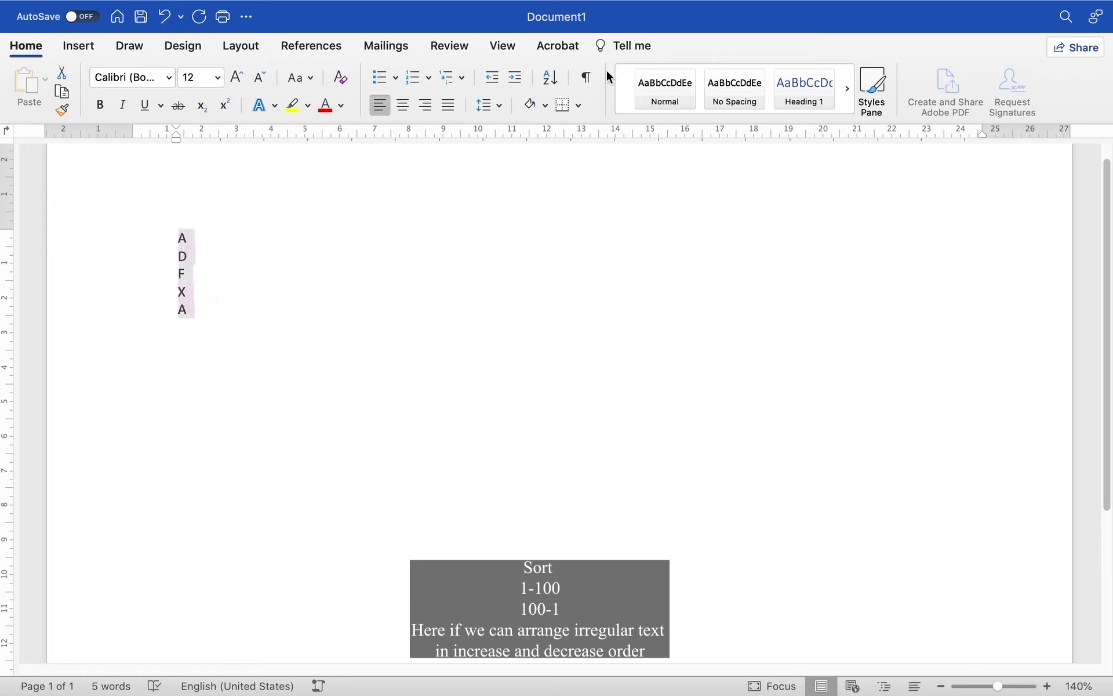
click(550, 78)
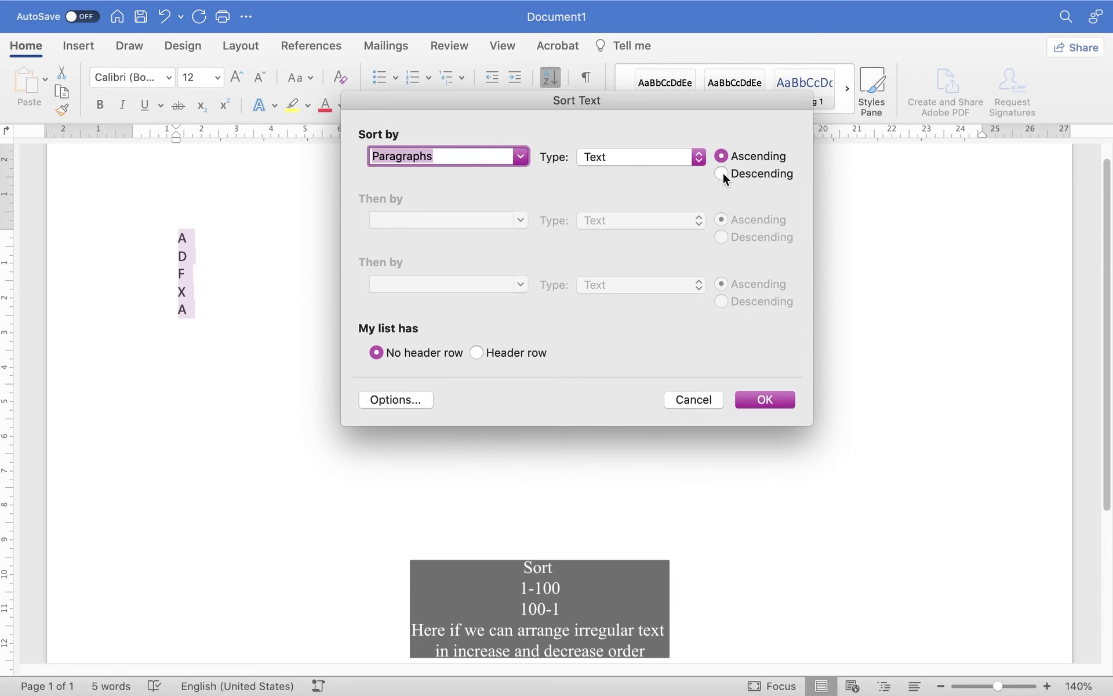
Sort the letters descending, then ascending so they read A, A, D, F, X.
click(760, 400)
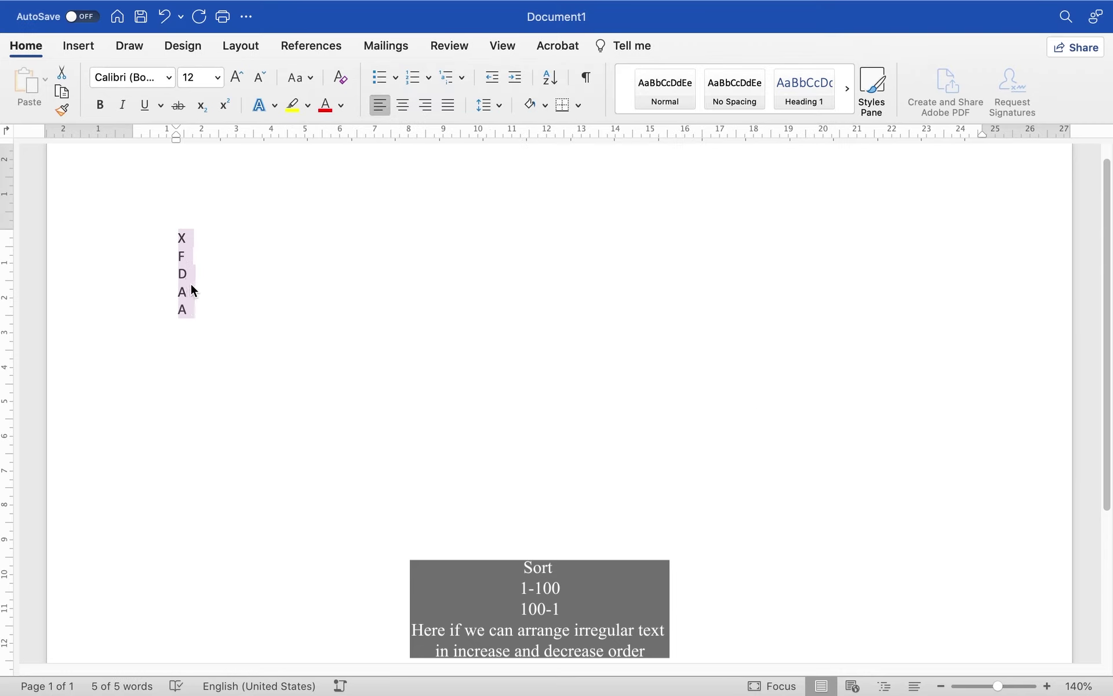
click(551, 82)
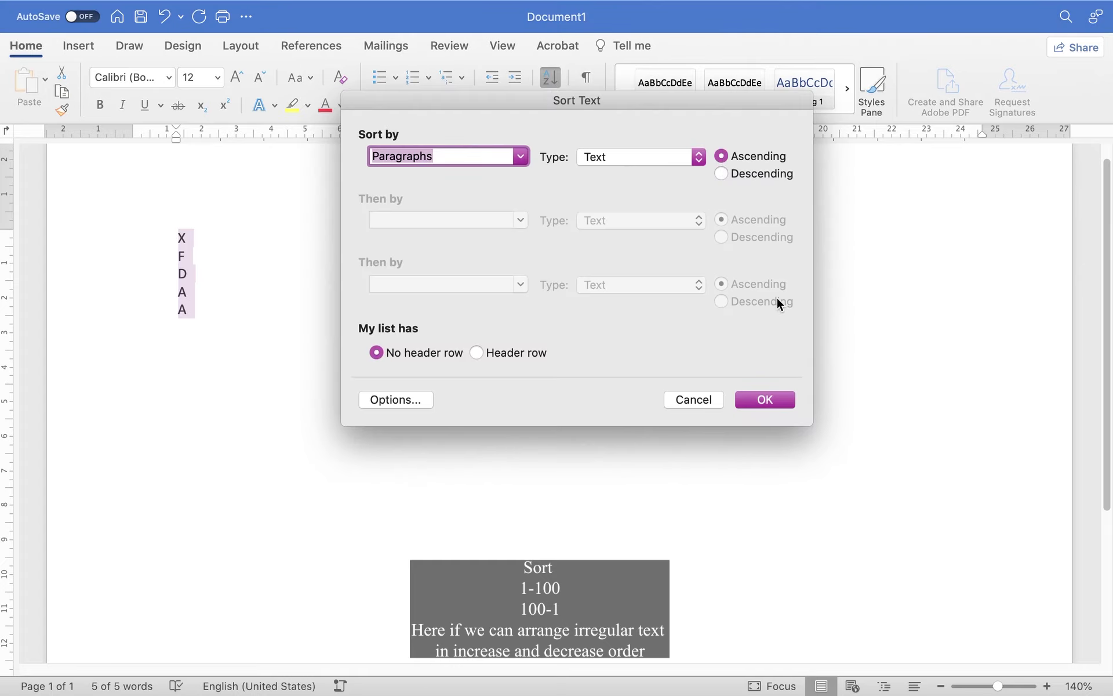
click(770, 398)
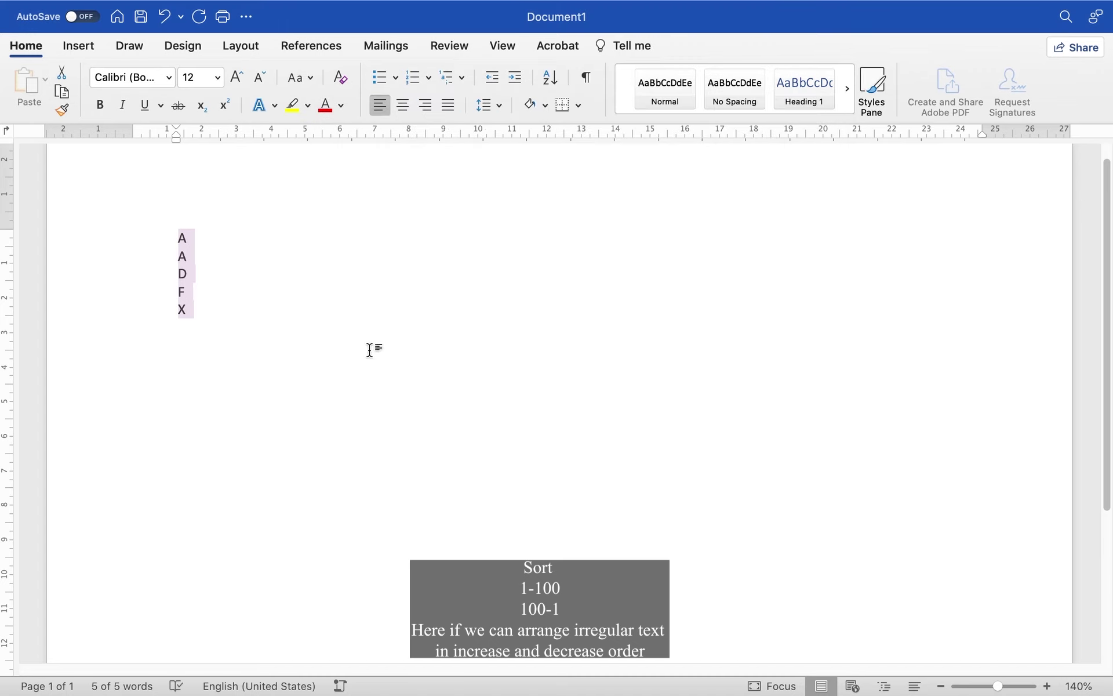
click(300, 313)
click(280, 238)
Add a tab and 10 after the first A, then clear the whole page.
key(Tab)
key(Tab)
text(10)
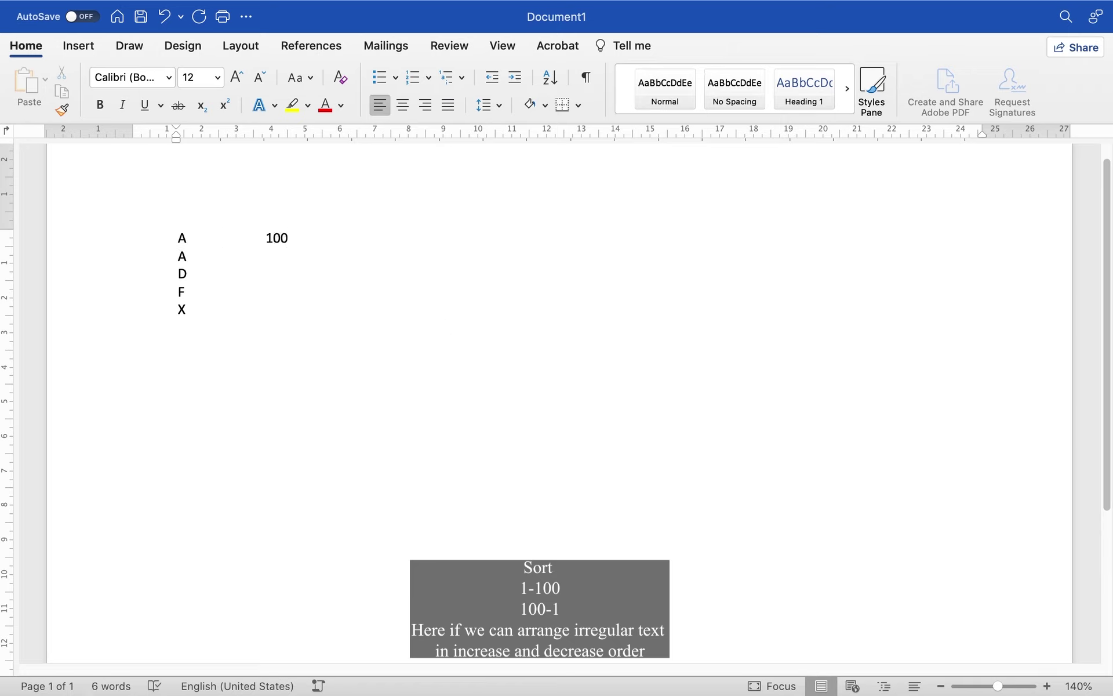
key(Return)
click(301, 243)
key(Return)
key(ctrl+a)
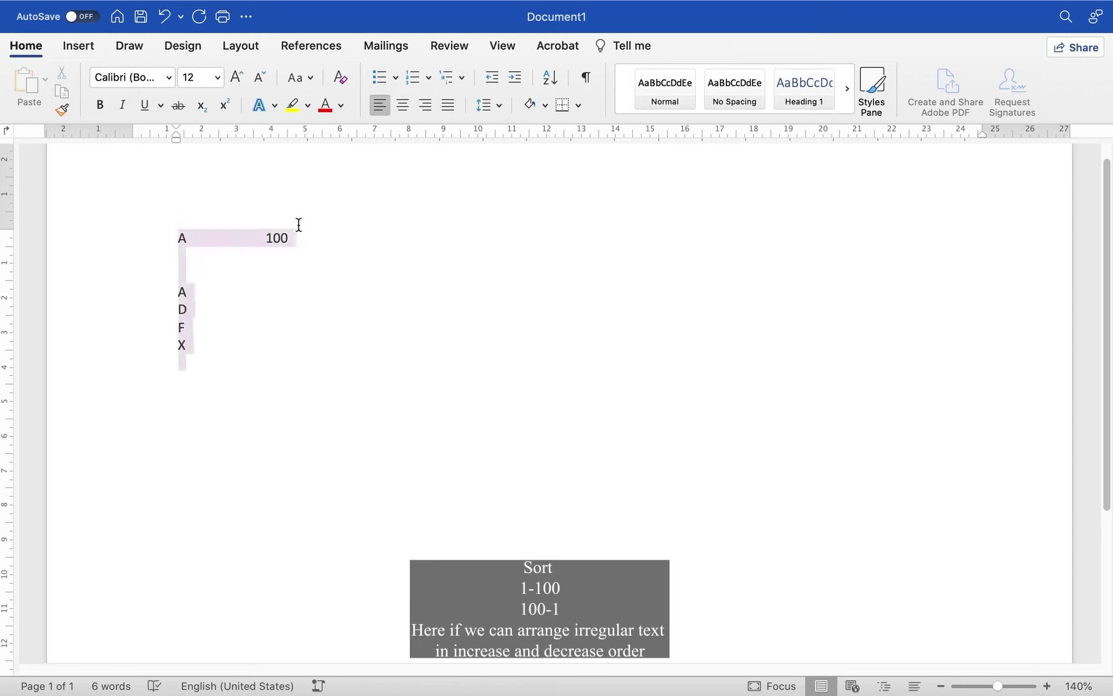
key(BackSpace)
Type the numbers 100, 50, 46, 30, 99 and 150 on separate lines.
text(100 )
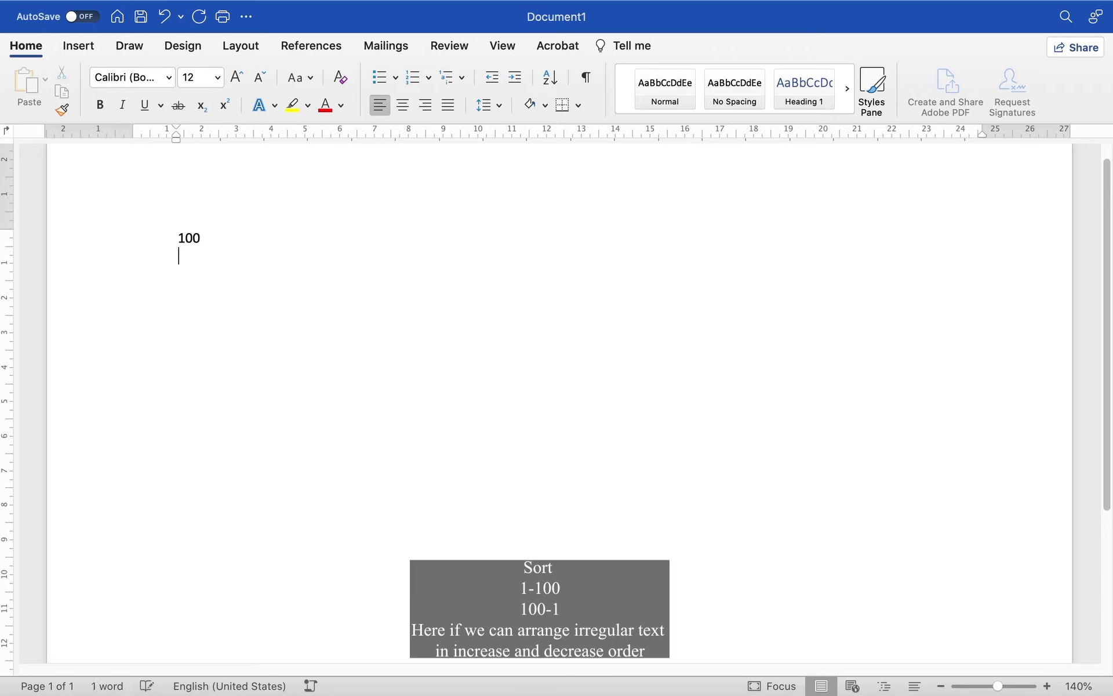
text(50 )
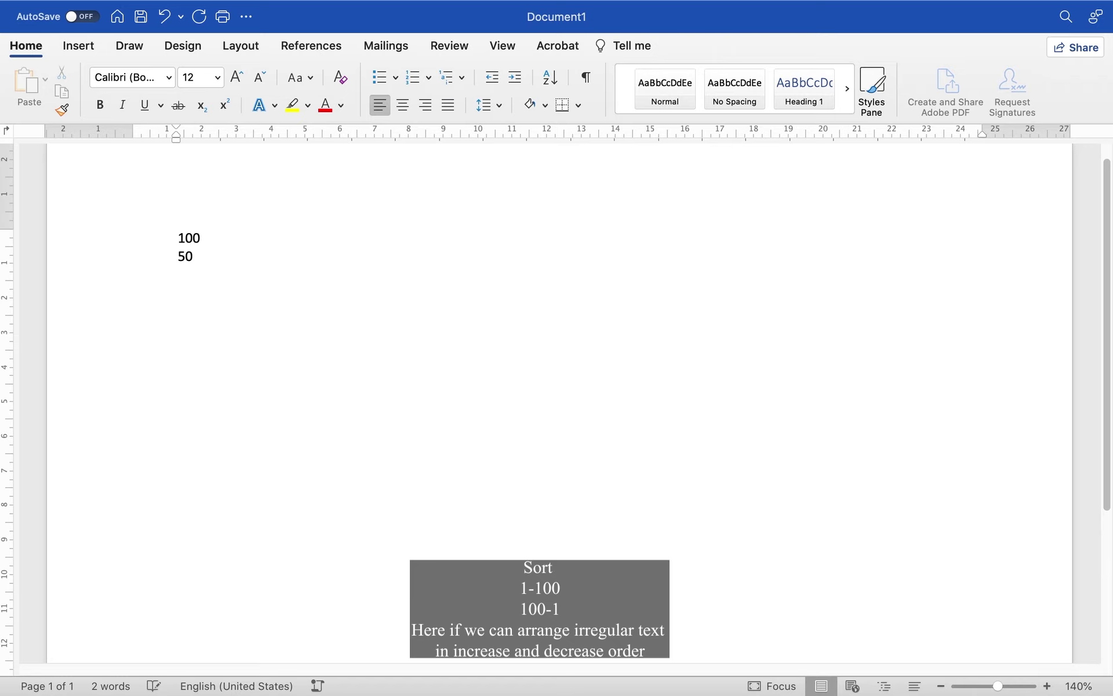
text(46 )
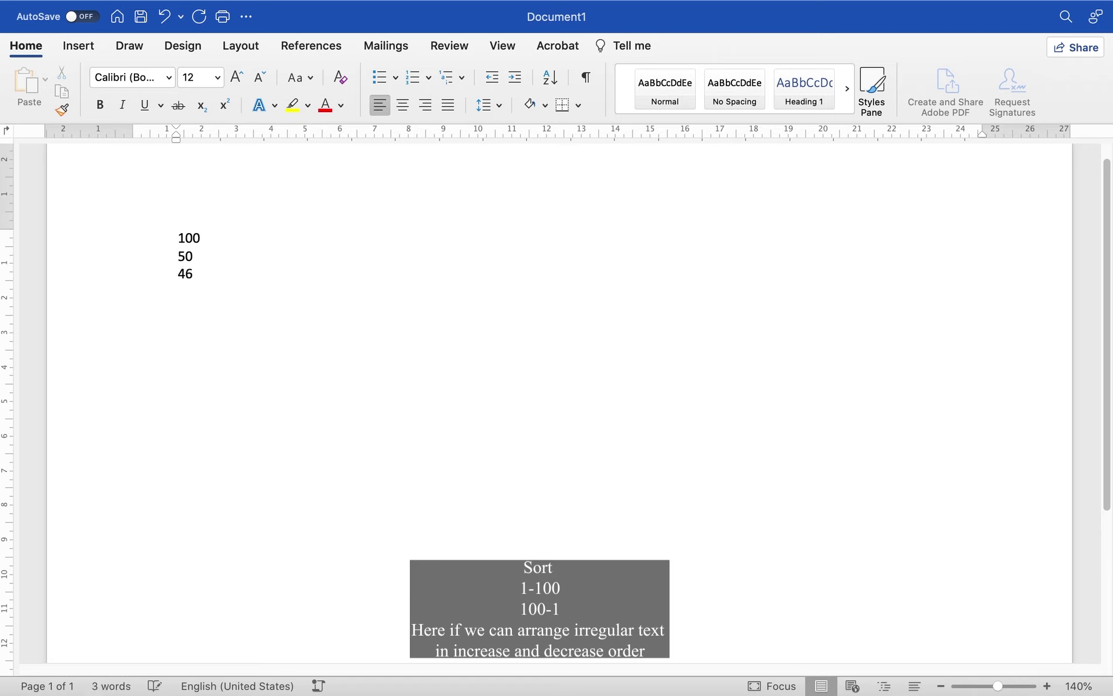
text(30)
text(99)
key(Return)
text(150)
Sort the numbers descending, then ascending to 30, 46, 50, 99, 100, 150.
click(178, 239)
drag(180, 242, 206, 328)
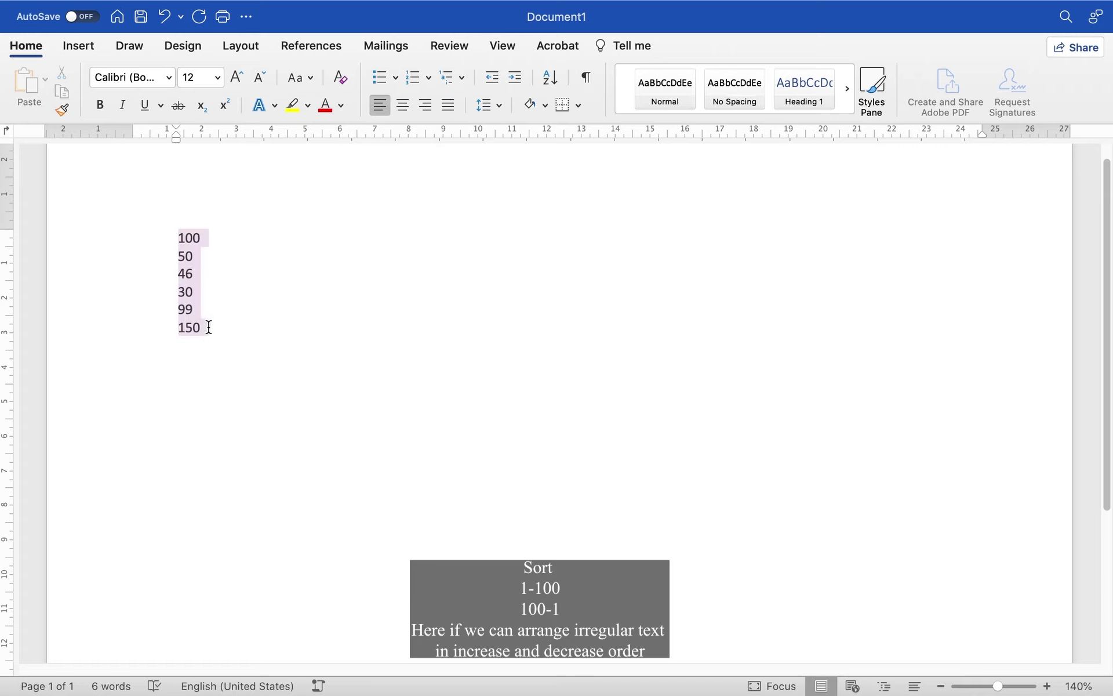
click(551, 77)
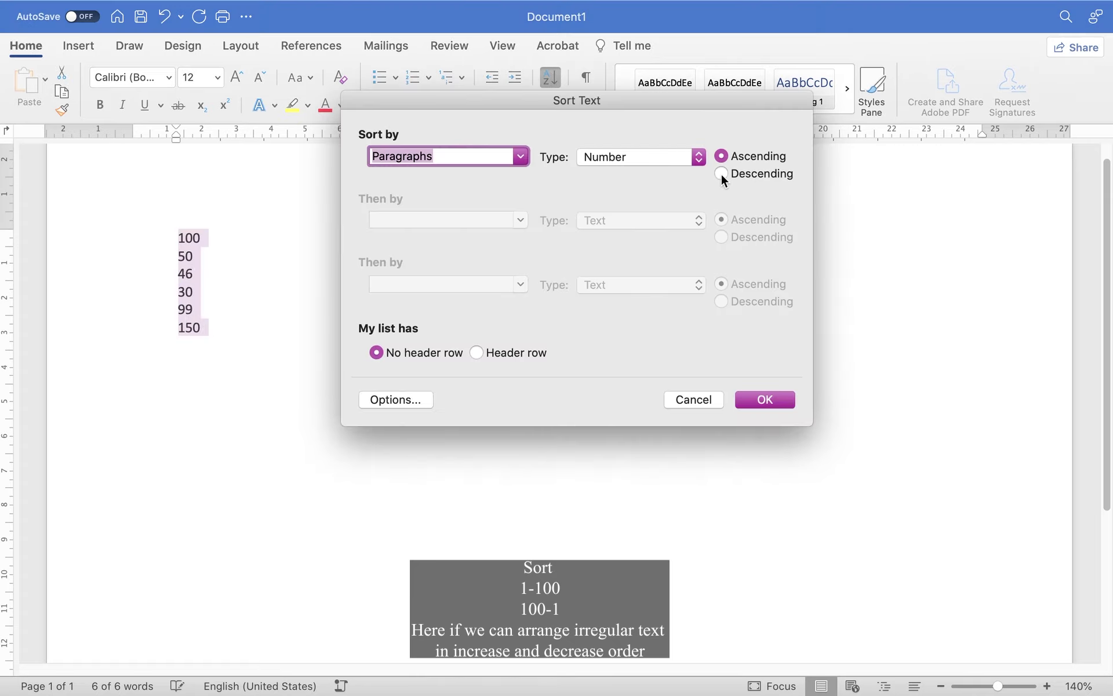
click(721, 173)
click(754, 398)
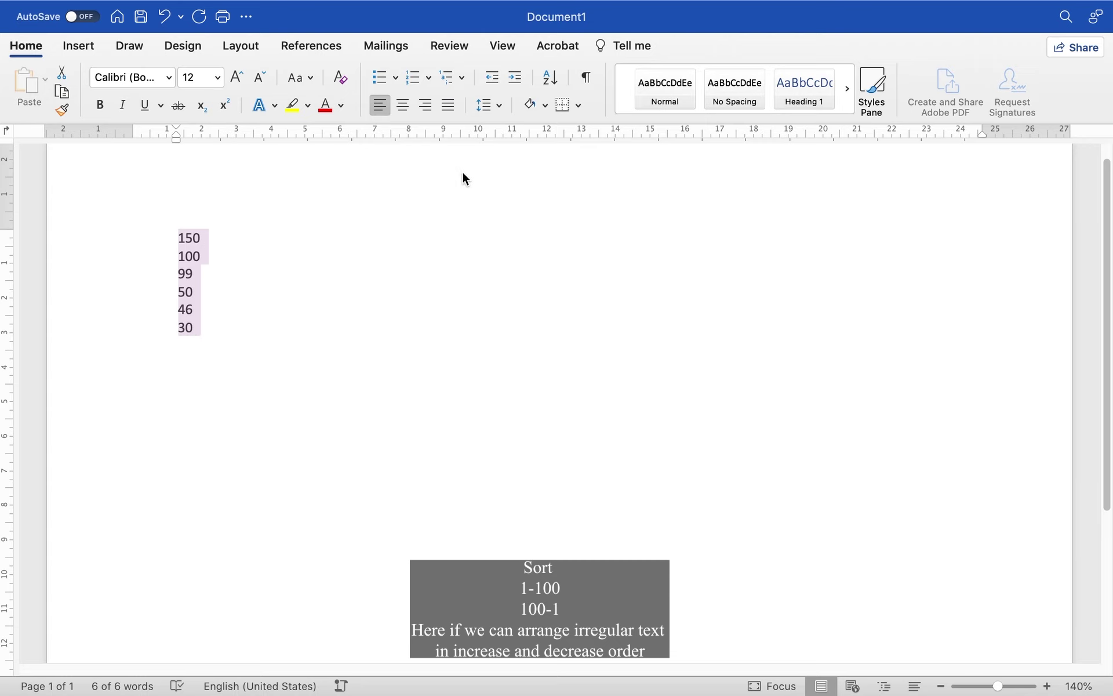
click(550, 80)
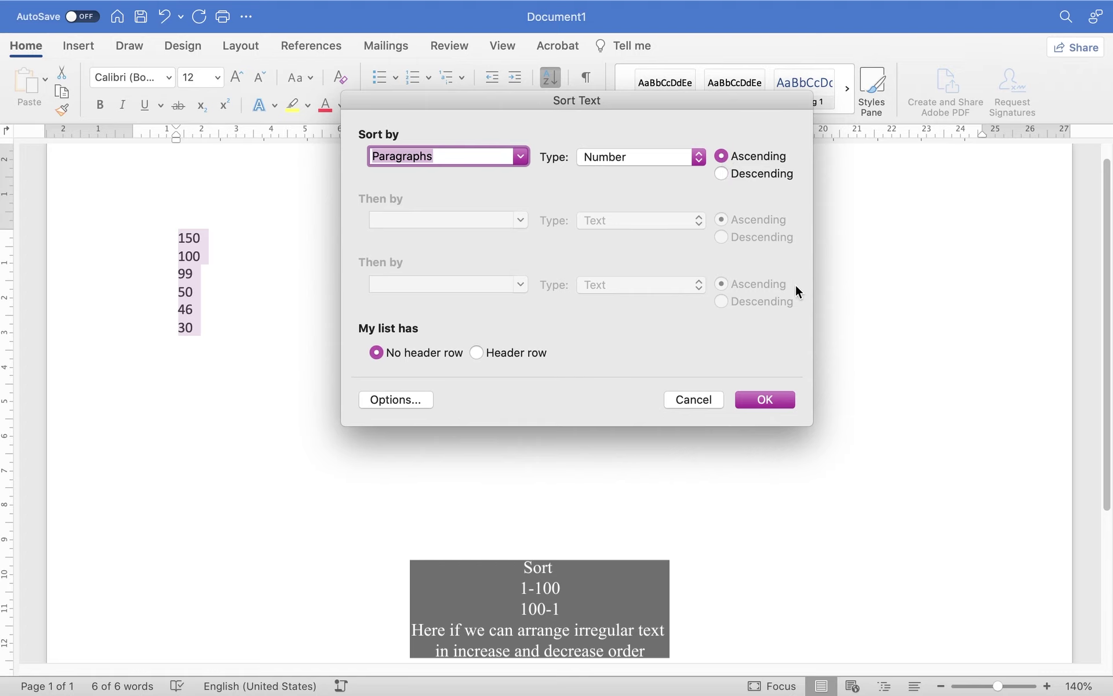
click(767, 398)
click(386, 355)
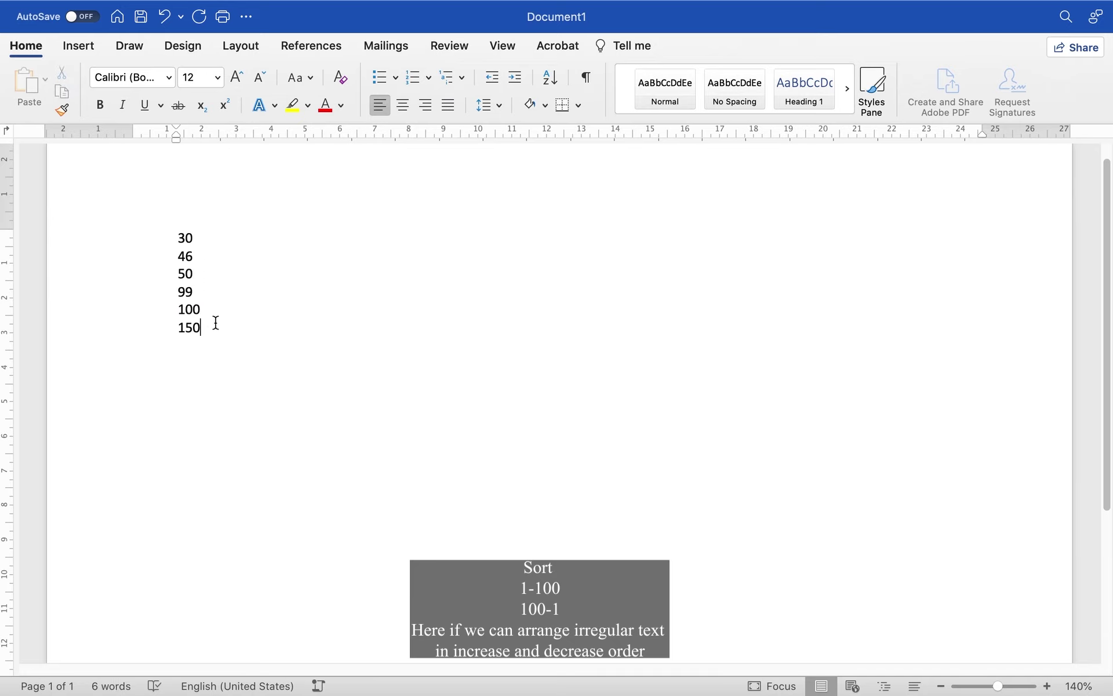
drag(216, 323, 129, 241)
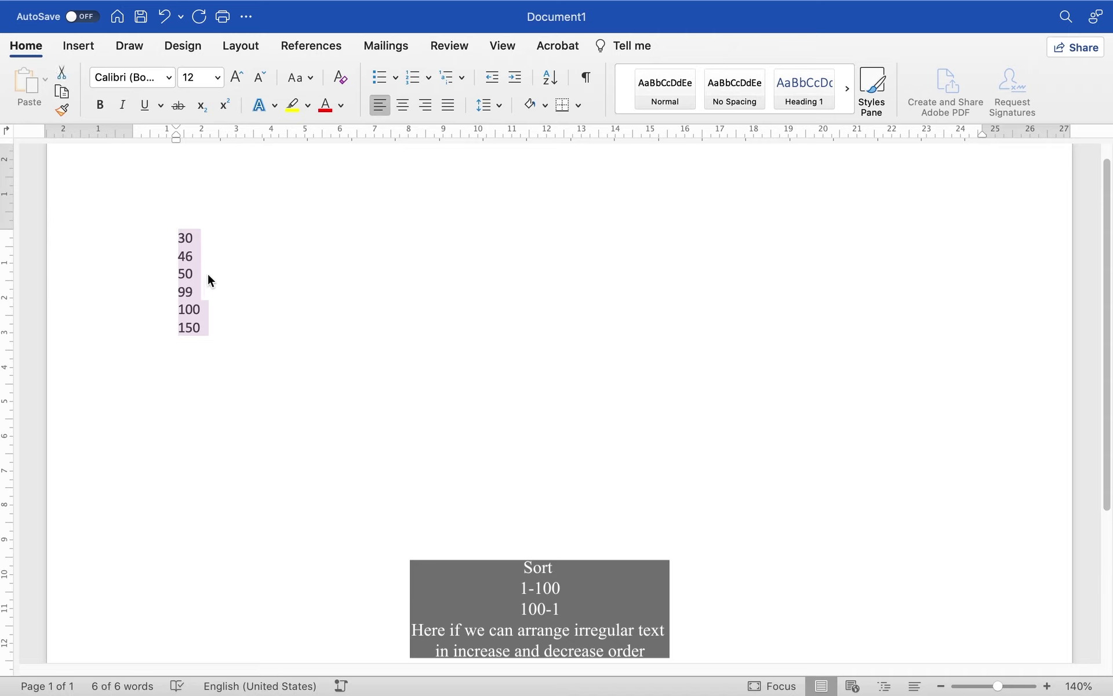
Replace the number list with lorem ipsum sample paragraphs via =lorem().
key(BackSpace)
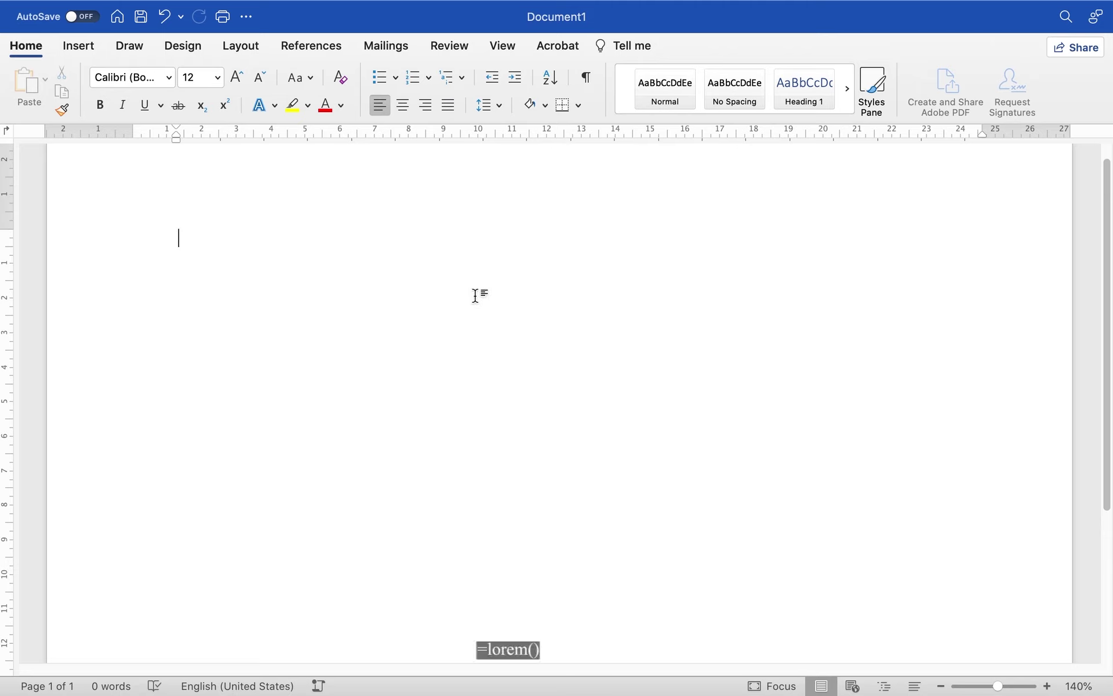
text(=)
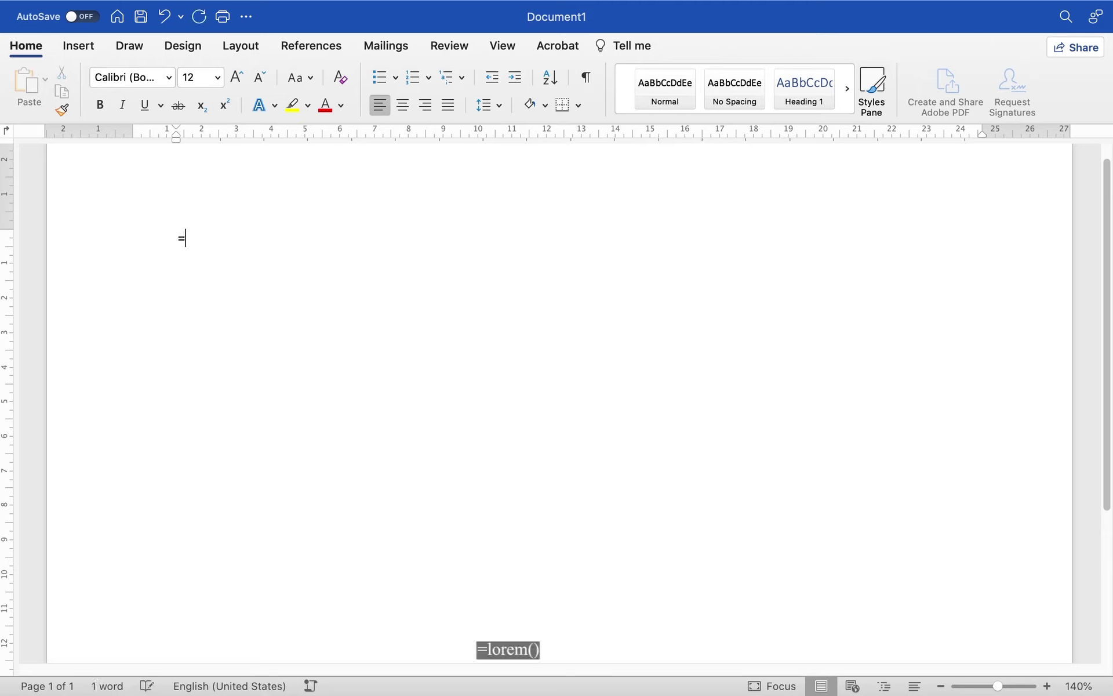
text(lorem())
key(Return)
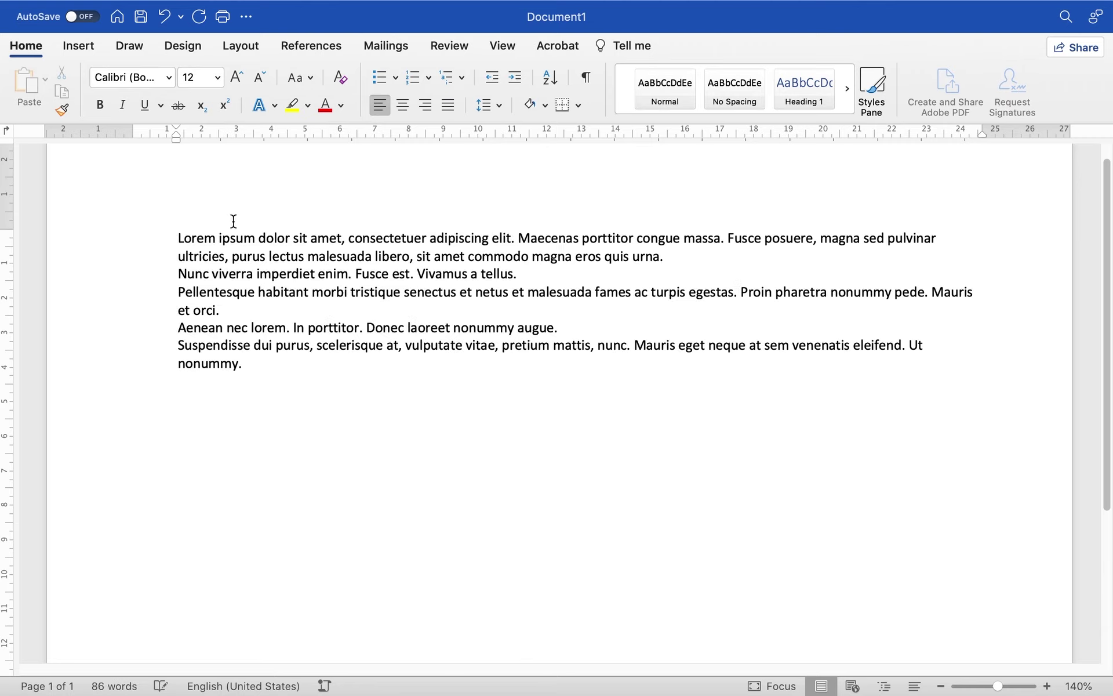
Insert a tab gap after Lorem and trim the first paragraph's ending to 'quis u'.
click(216, 238)
key(Tab)
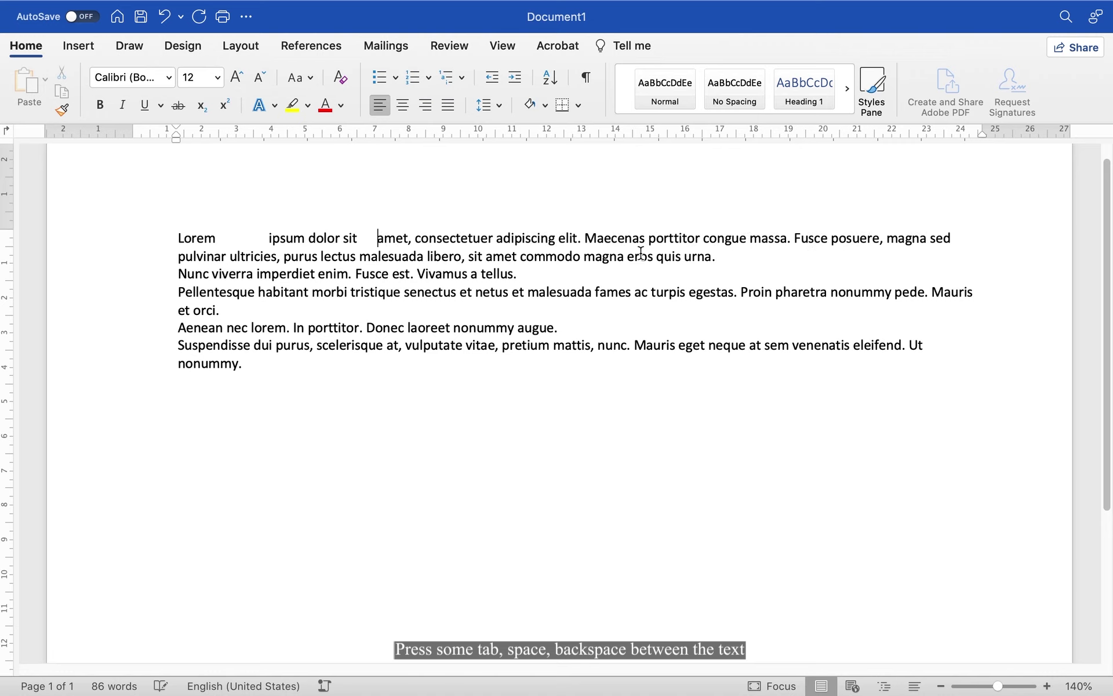
click(703, 238)
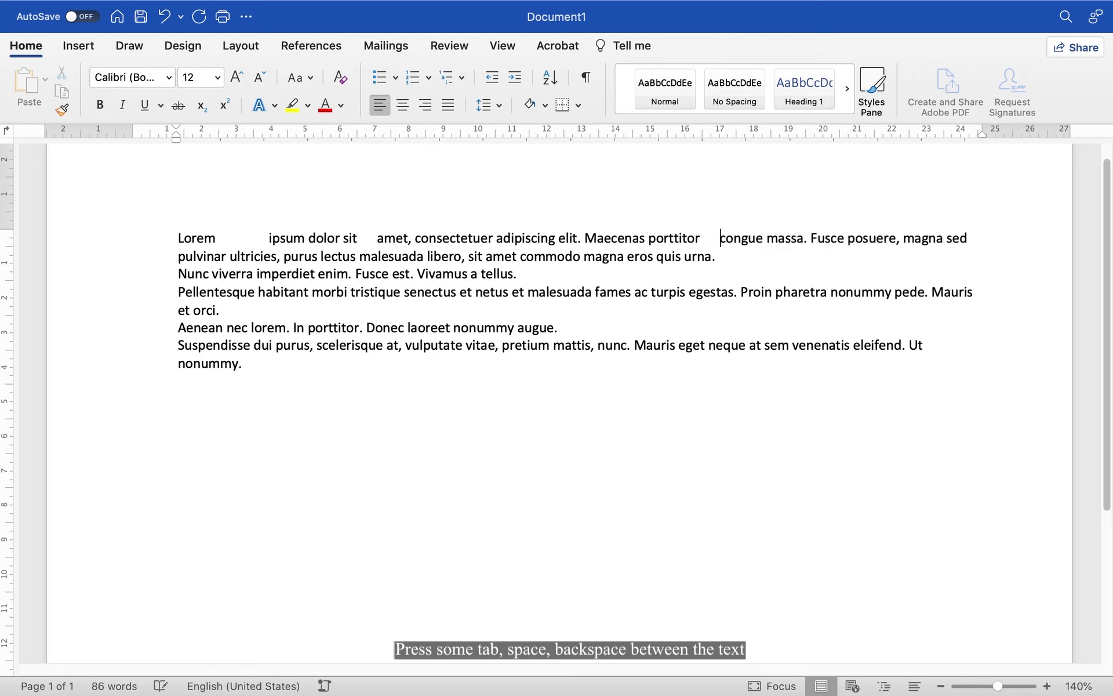
click(715, 258)
key(BackSpace)
key(BackSpace)
key(BackSpace)
key(BackSpace)
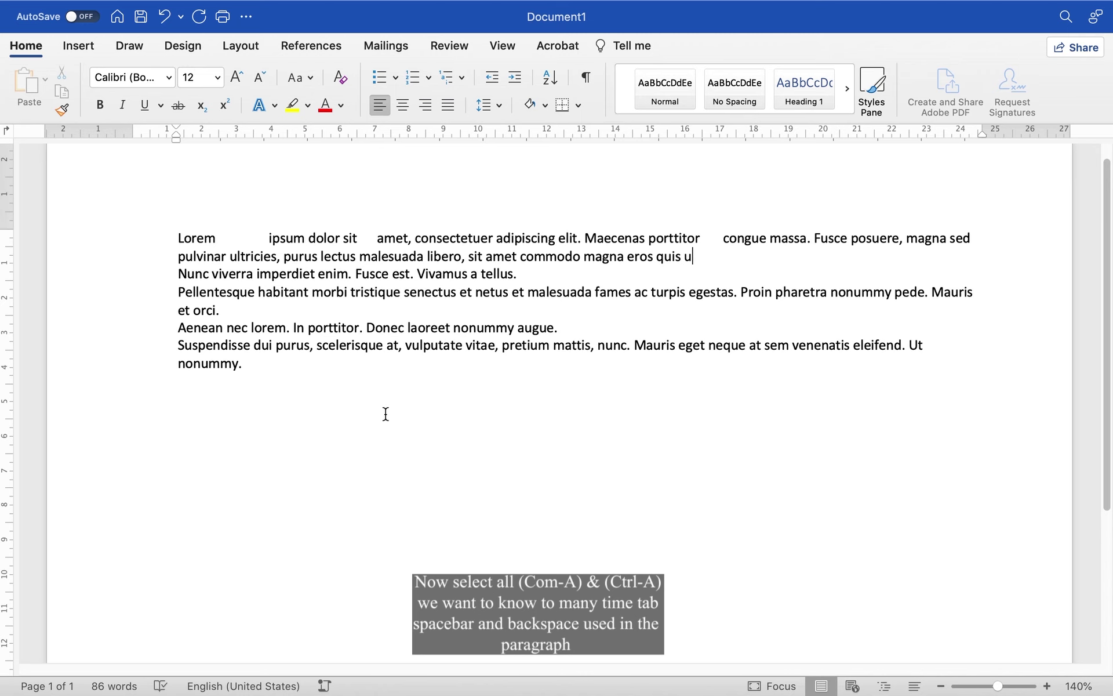
key(ctrl+a)
Show the space, tab and paragraph marks with Show/Hide ¶ to inspect the gaps.
click(583, 85)
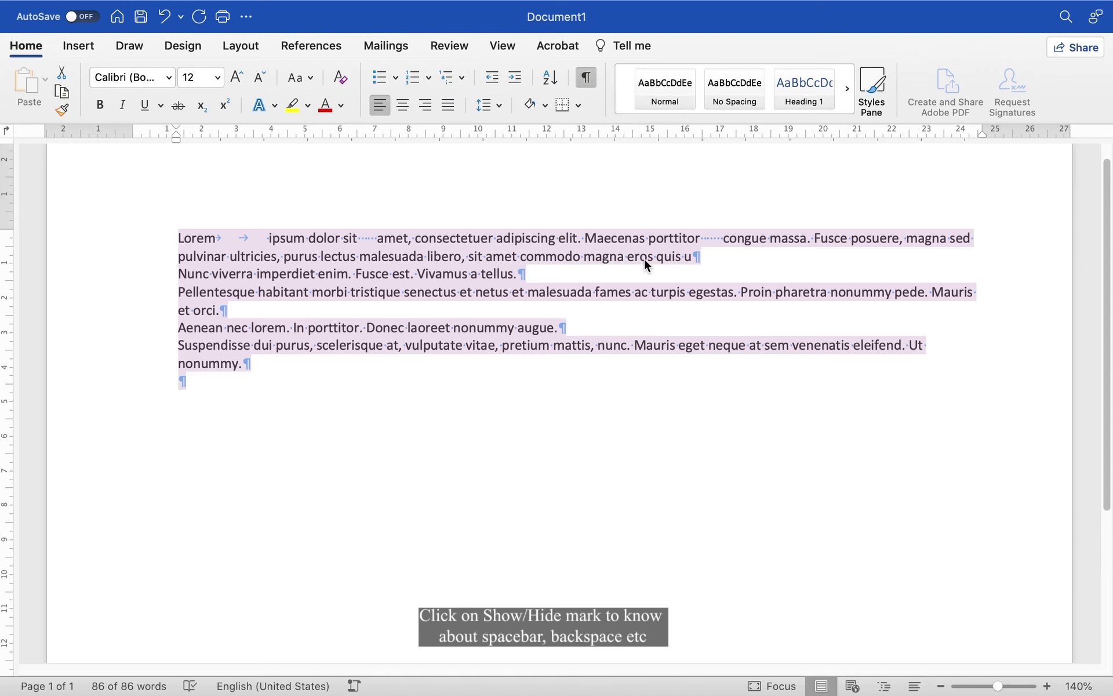
click(478, 400)
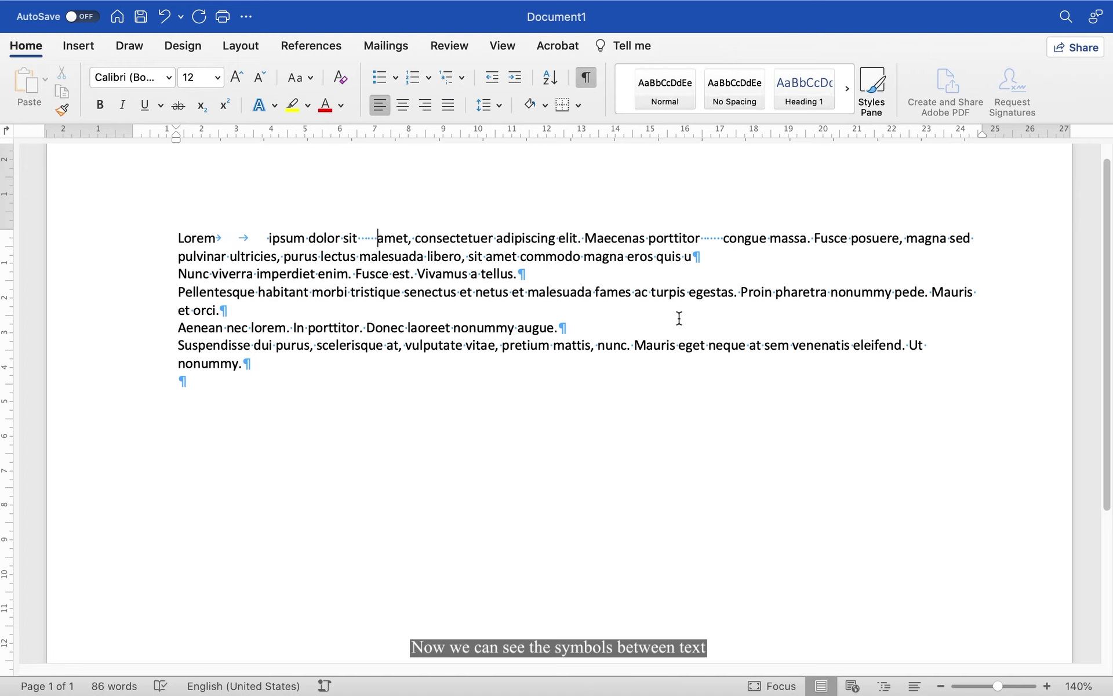
click(706, 258)
Hide the formatting marks again and restore the paragraph ending to 'quis urna'.
key(super+a)
click(592, 79)
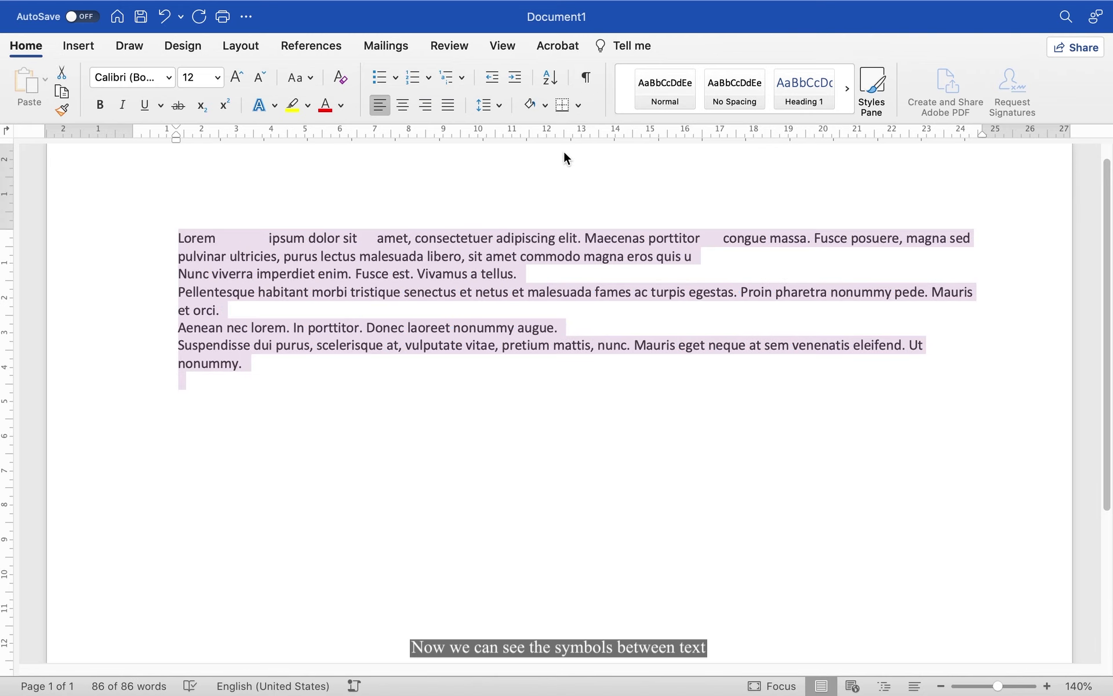
key(super+z)
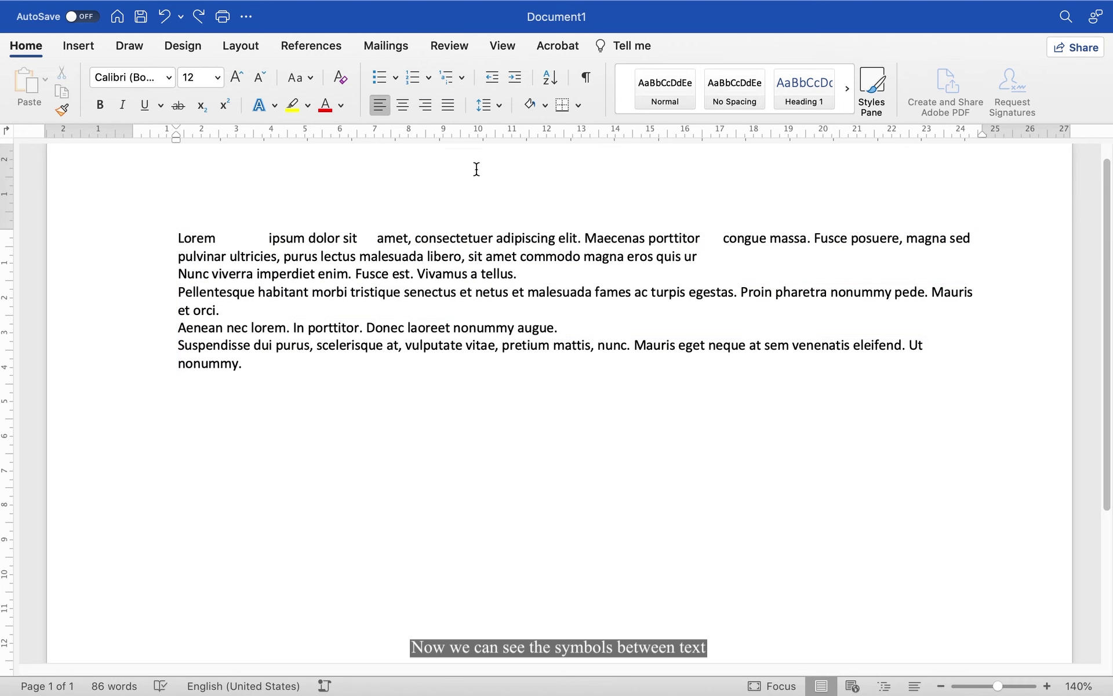
text(na)
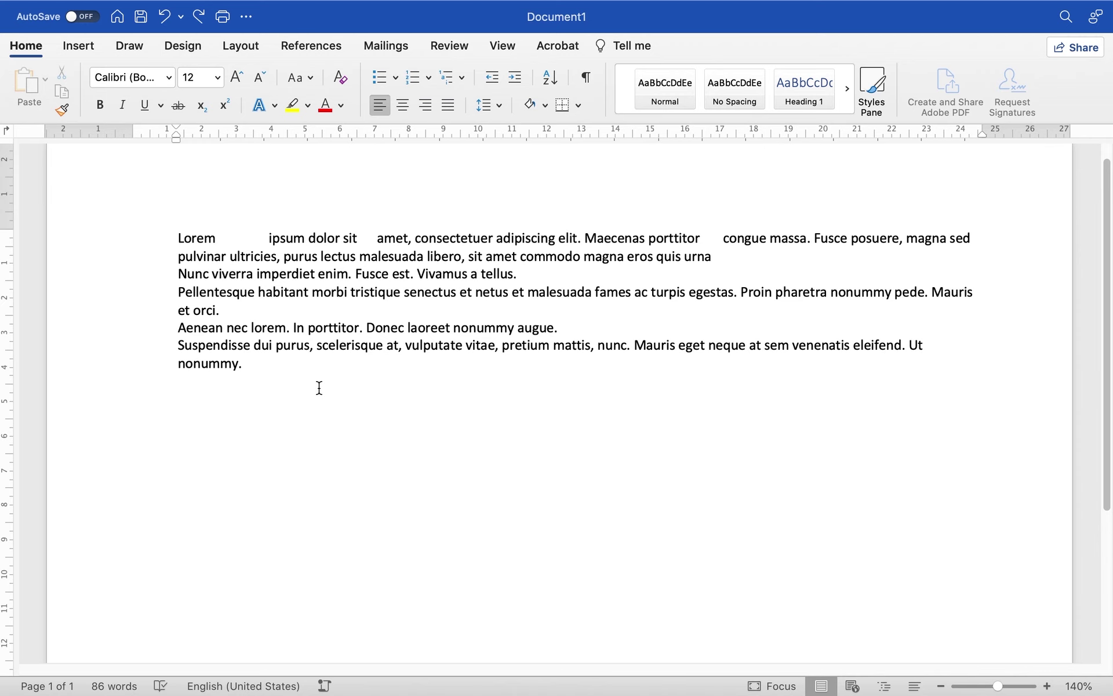
key(super+a)
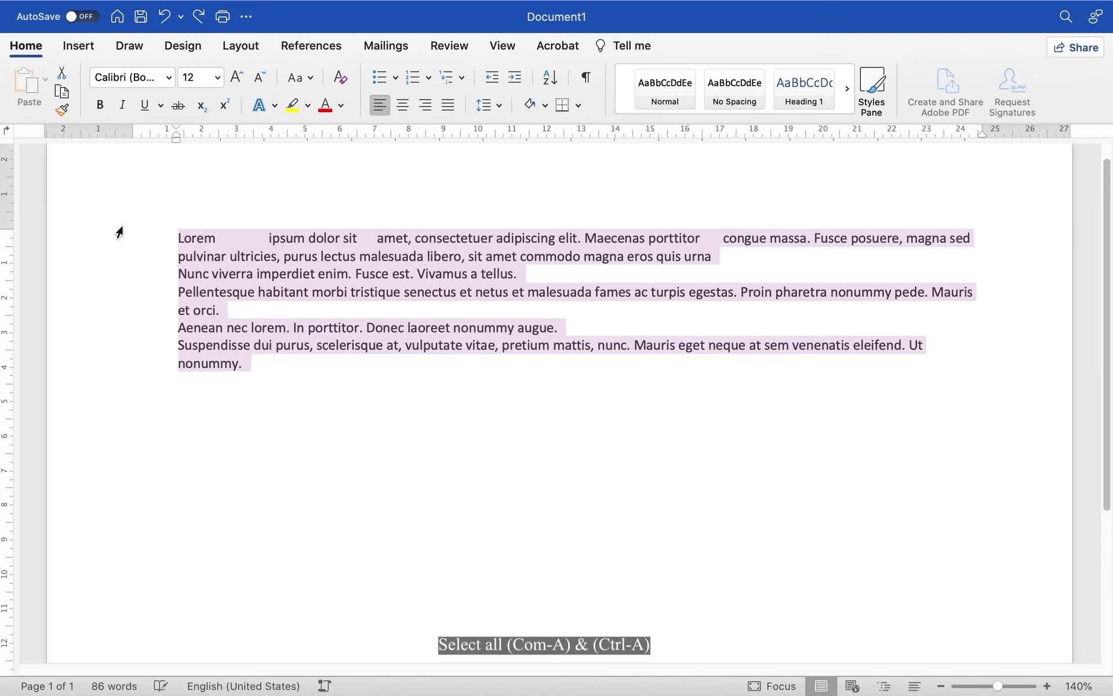
key(super+j)
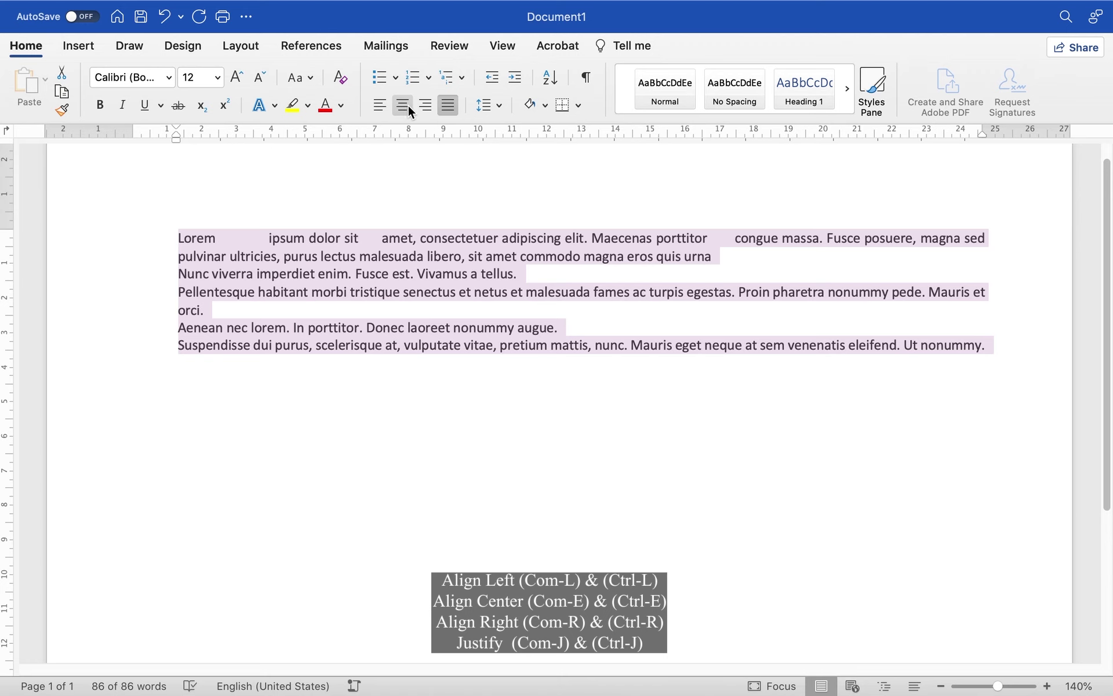
click(408, 106)
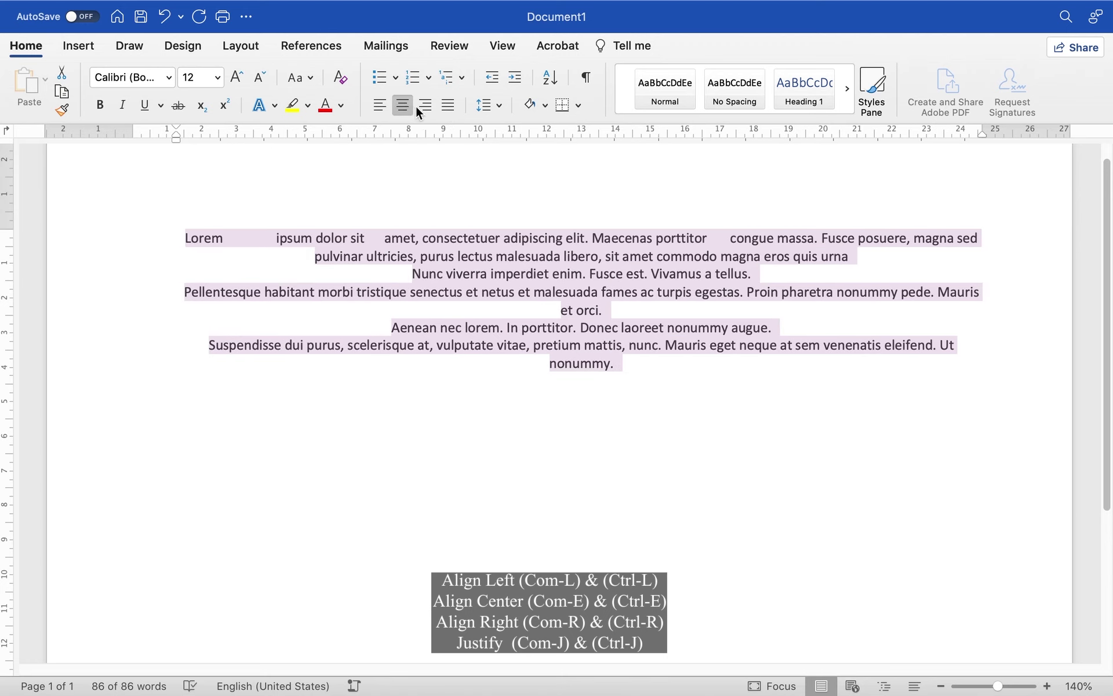
click(425, 108)
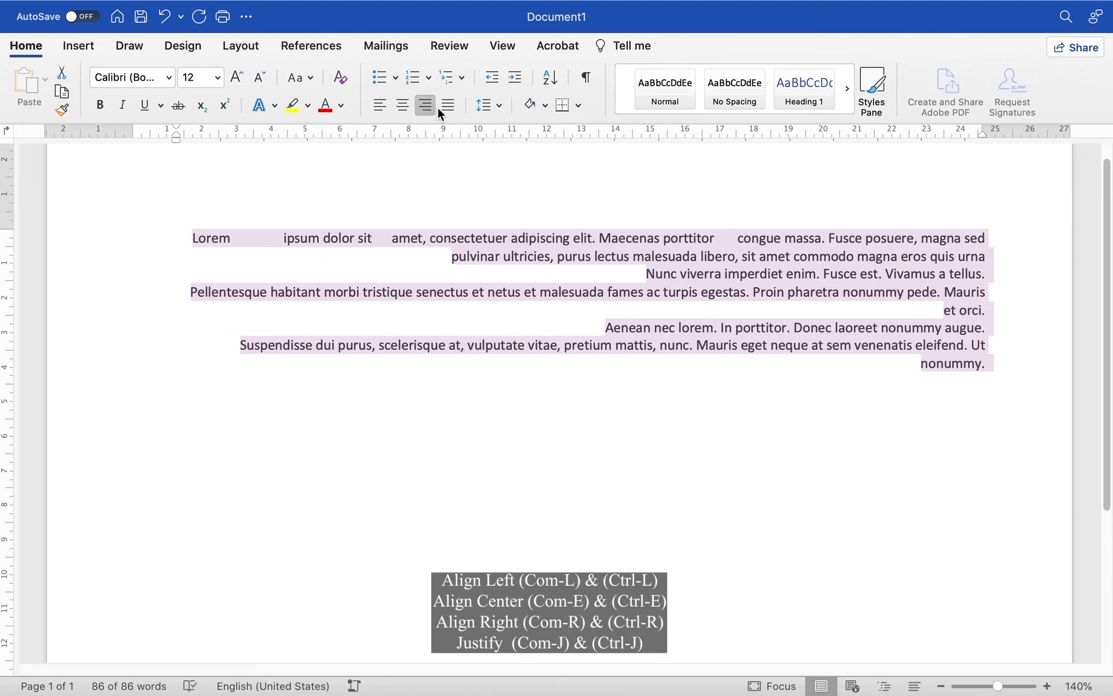
click(448, 108)
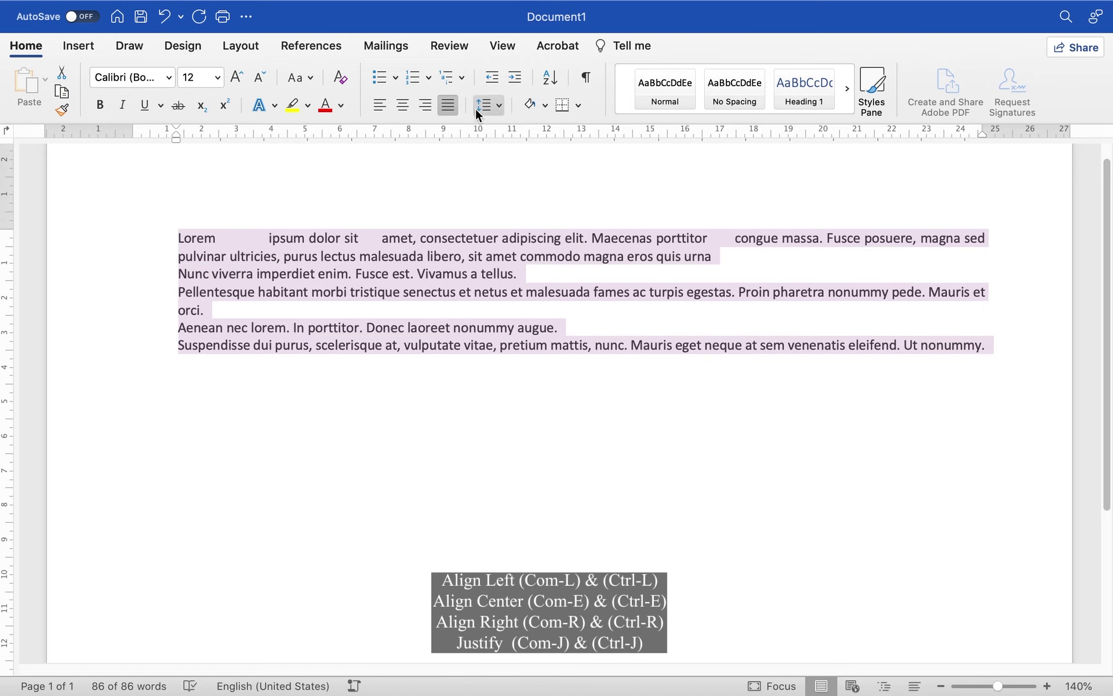
click(424, 110)
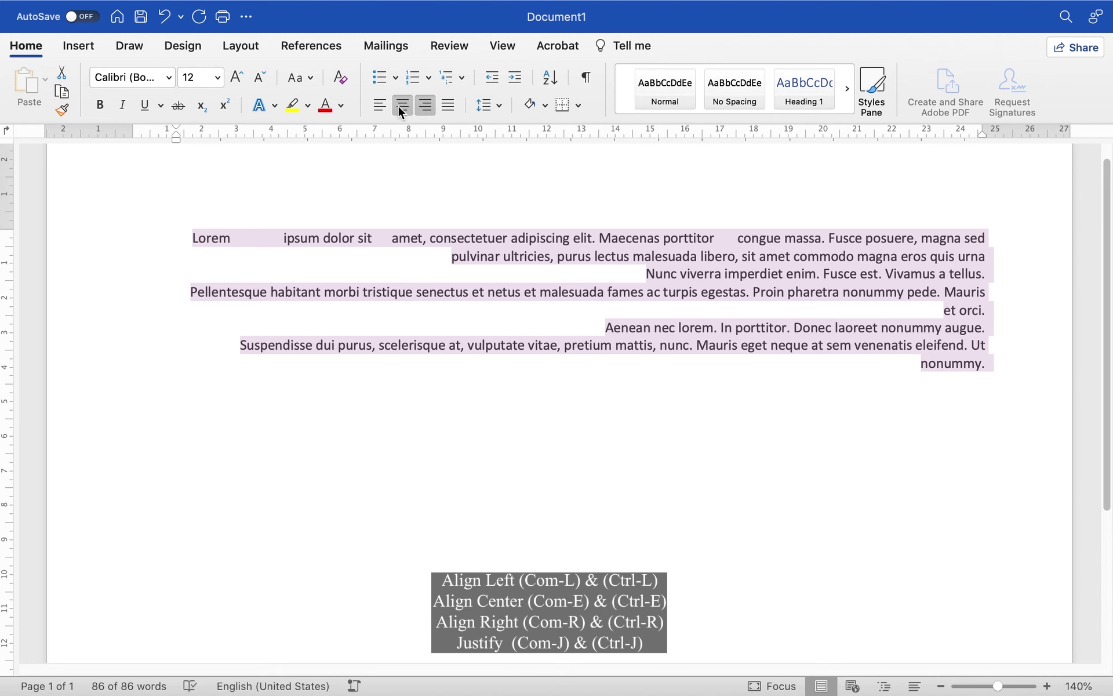
click(398, 105)
click(373, 105)
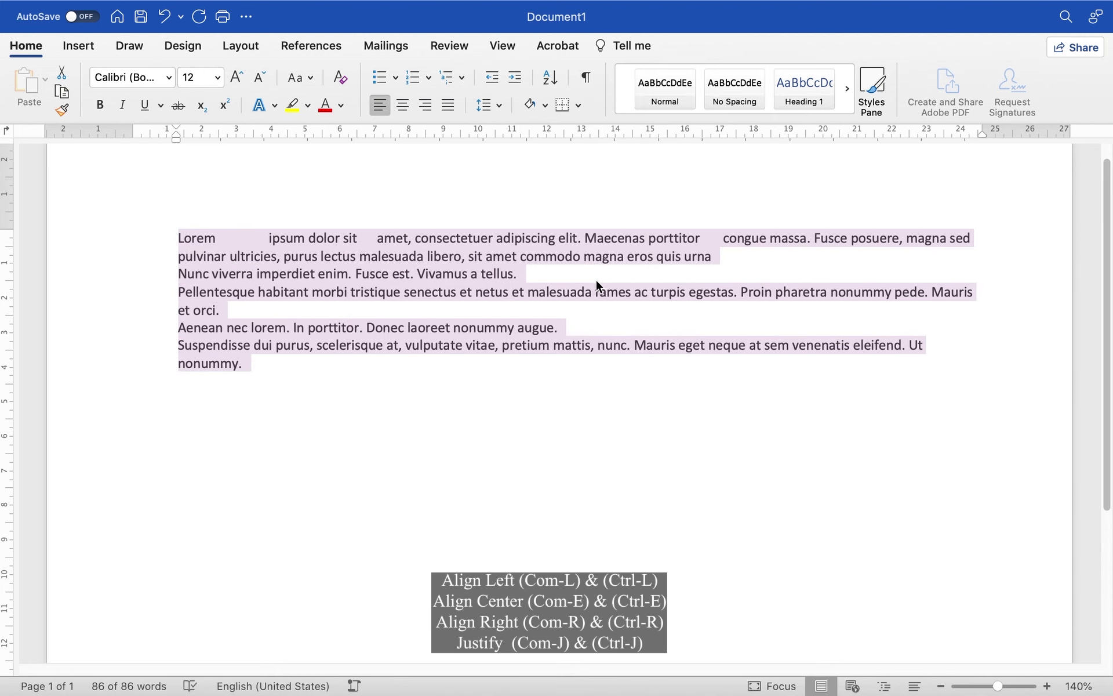
Set the paragraphs' line spacing to 1.15, then 2.0, and finally 3.0.
click(497, 109)
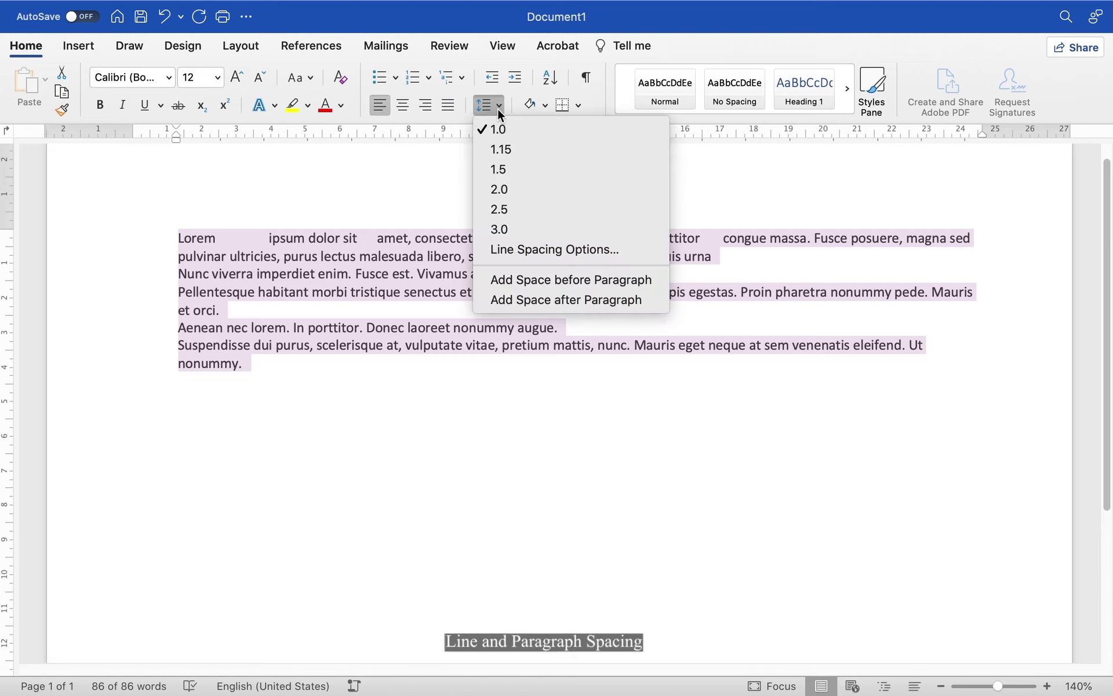
click(502, 152)
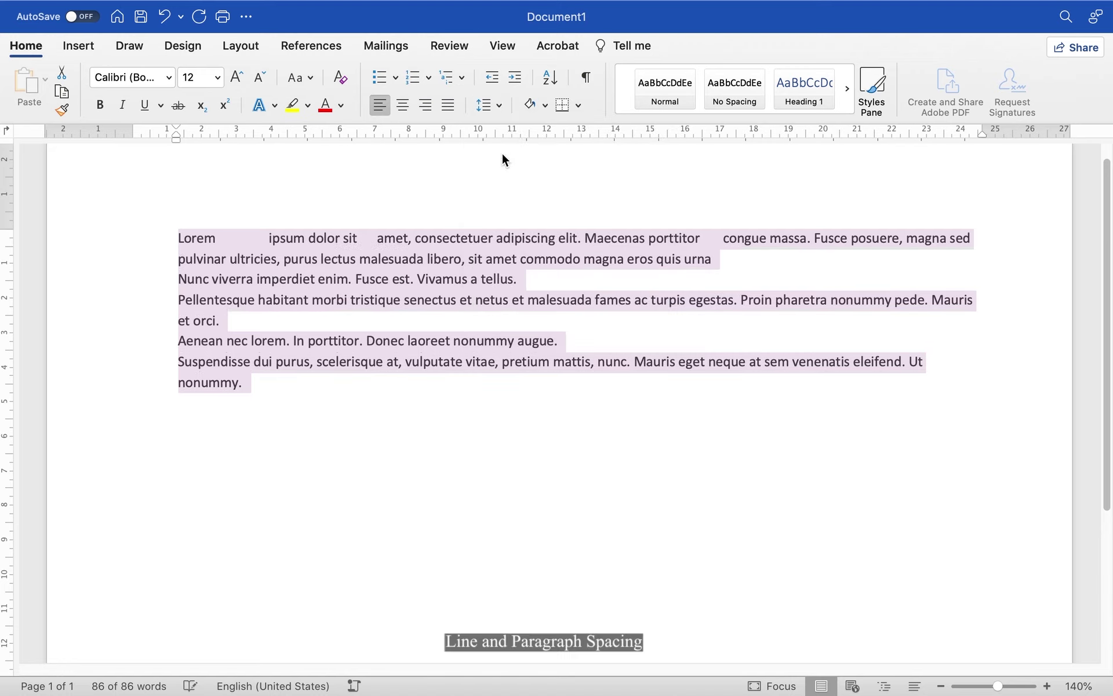
click(498, 102)
click(511, 194)
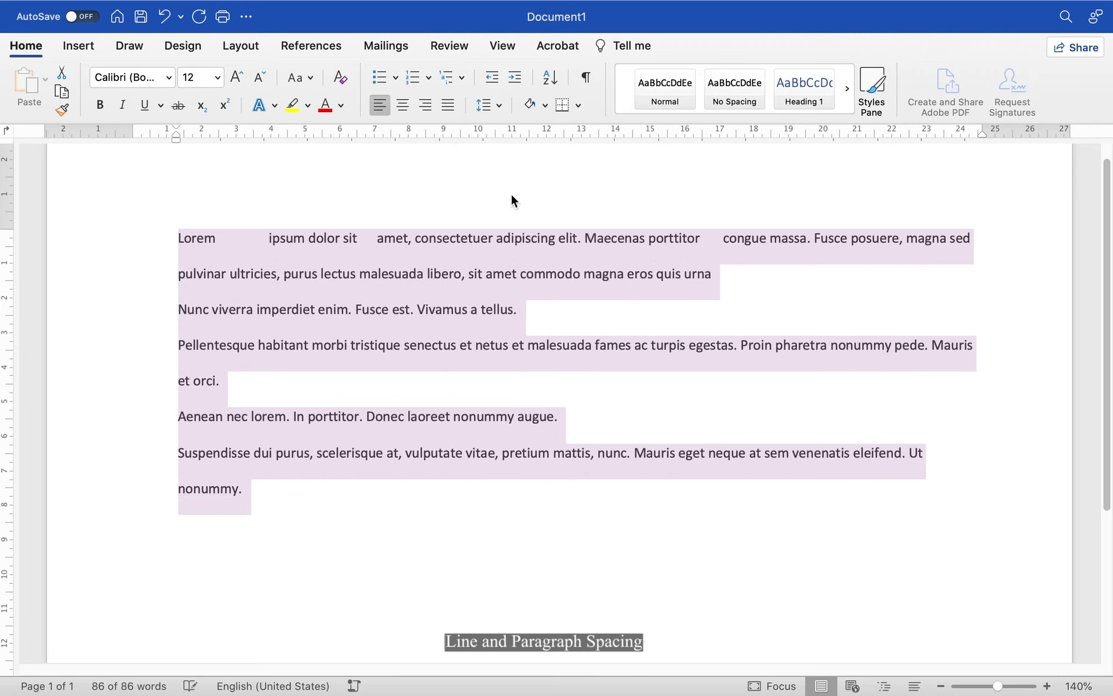
click(499, 109)
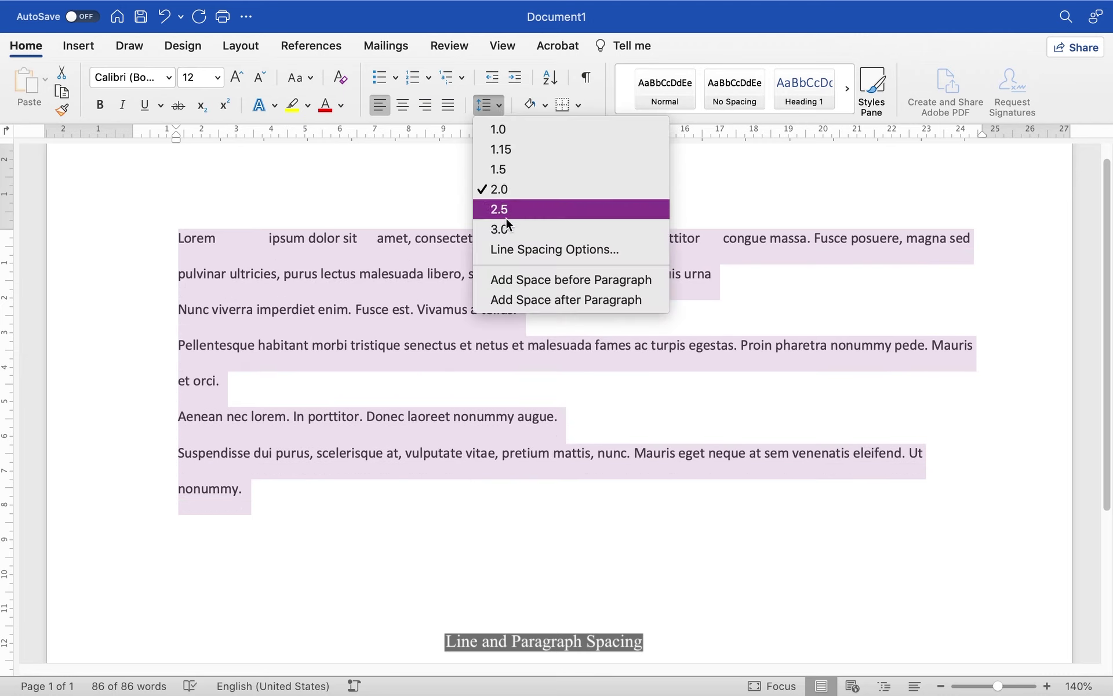
click(507, 231)
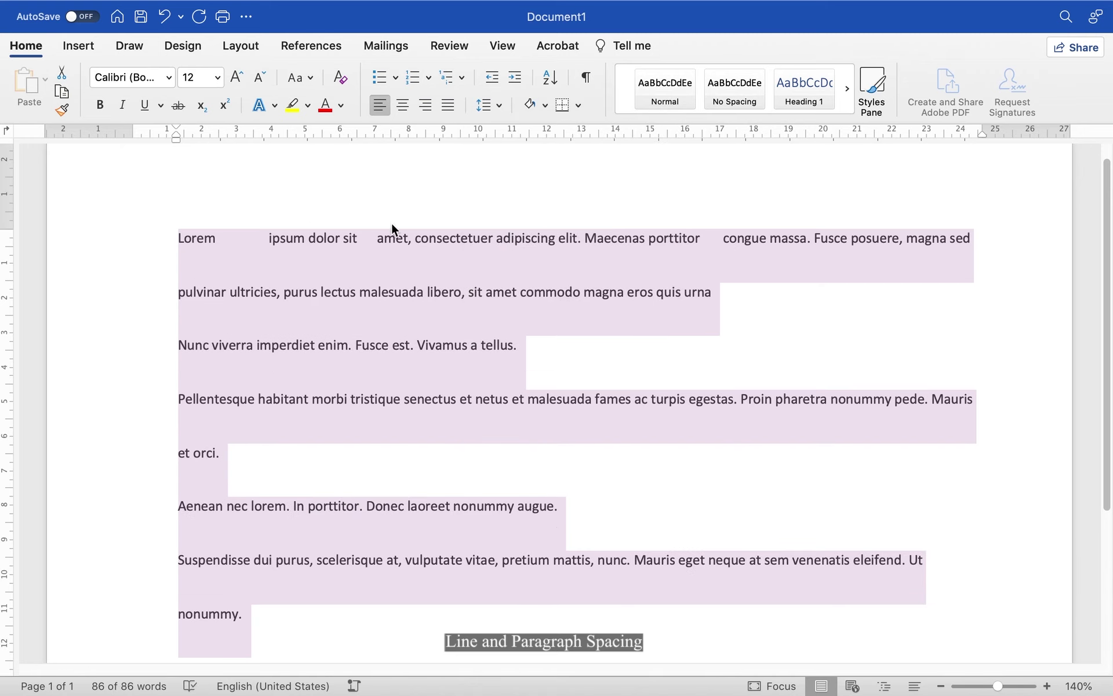
click(498, 106)
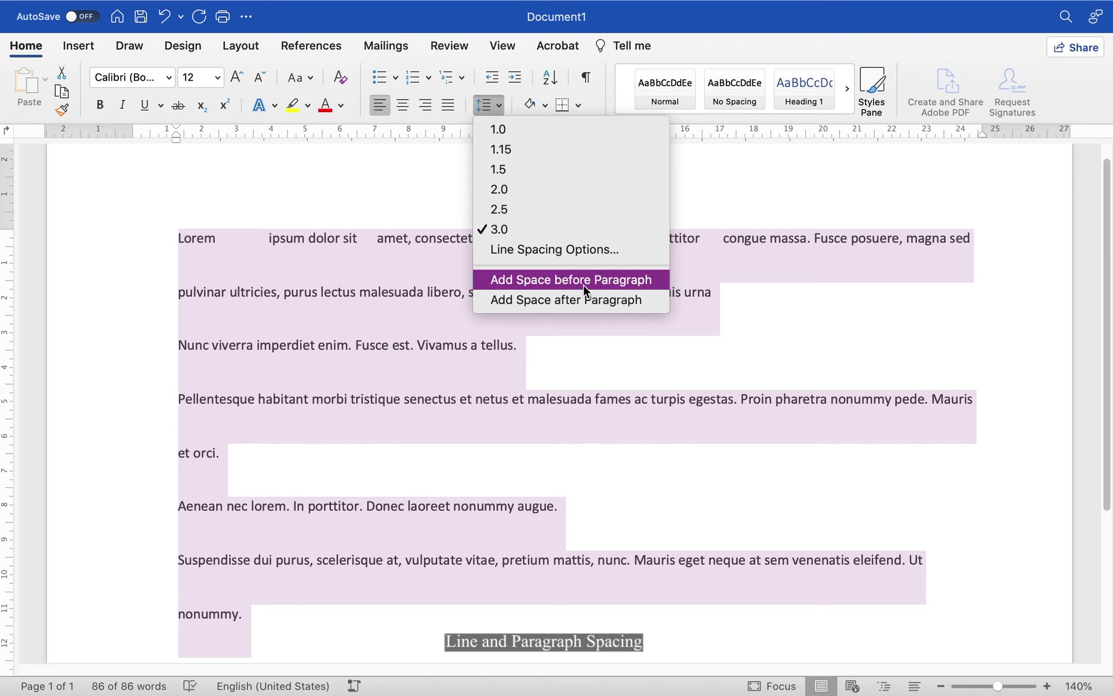
click(614, 485)
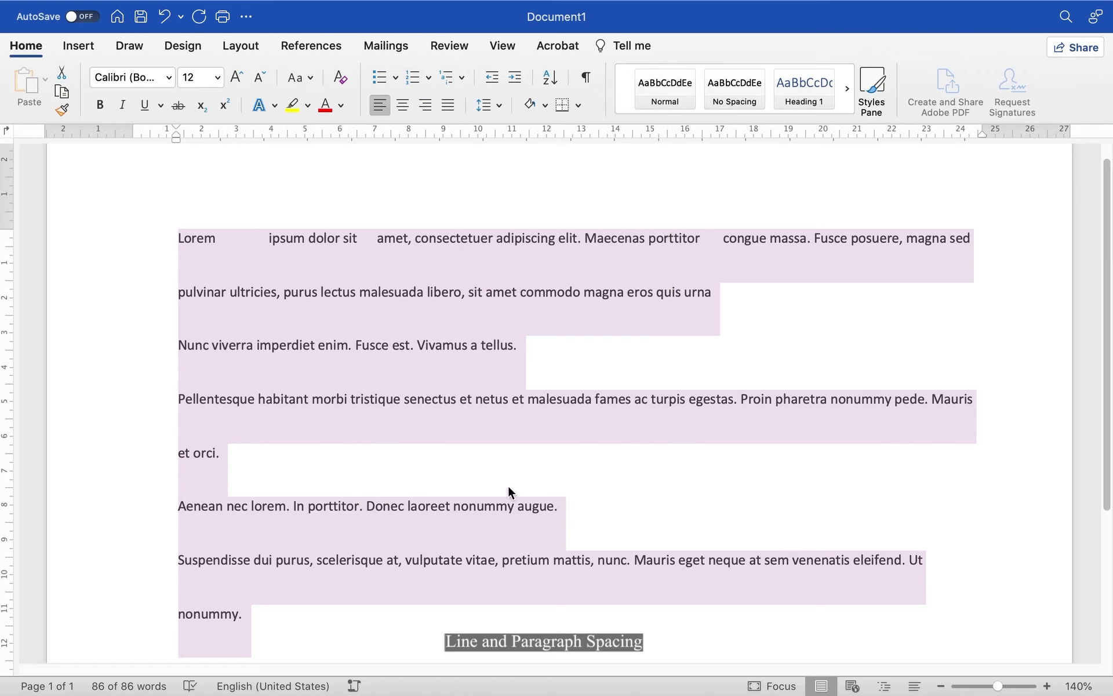
Replace the selected text with five sample paragraphs generated by =rand().
key(BackSpace)
text(=ra)
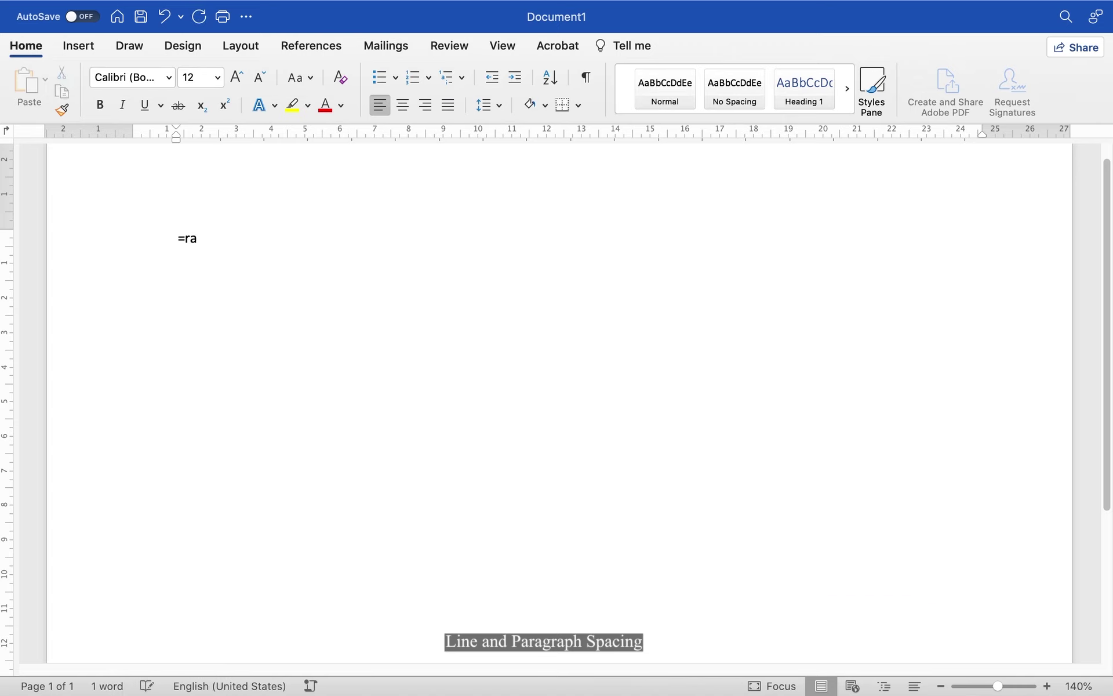
text(nd())
key(Return)
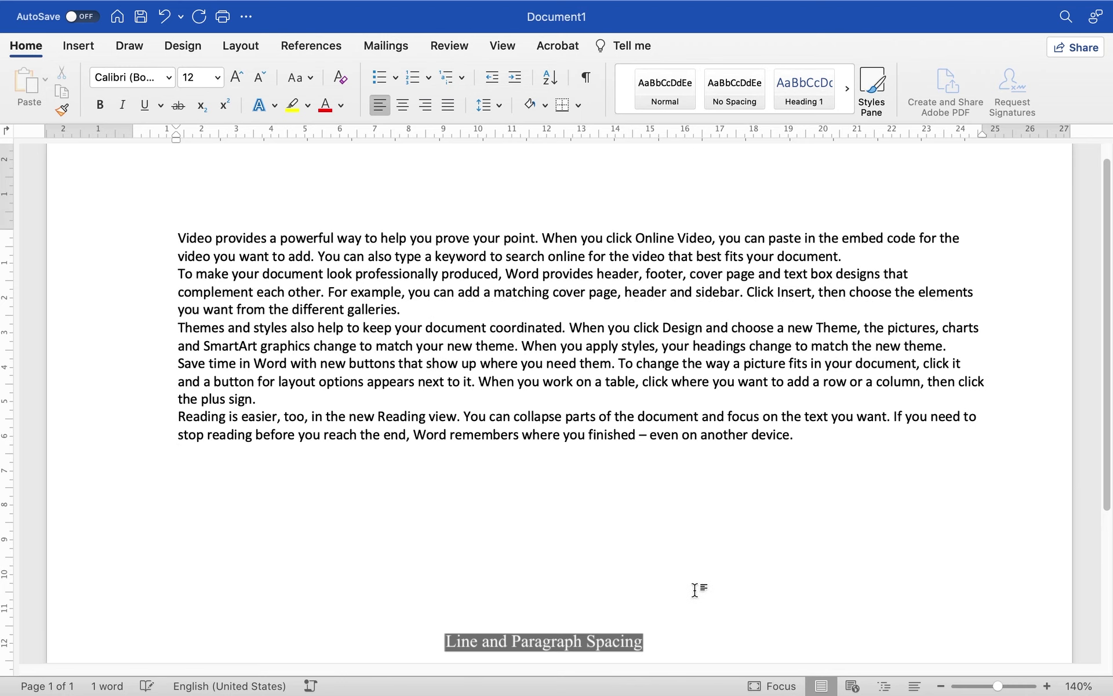
Paste a second copy of the five paragraphs at the end, then select the whole document.
drag(805, 432, 191, 232)
key(super+c)
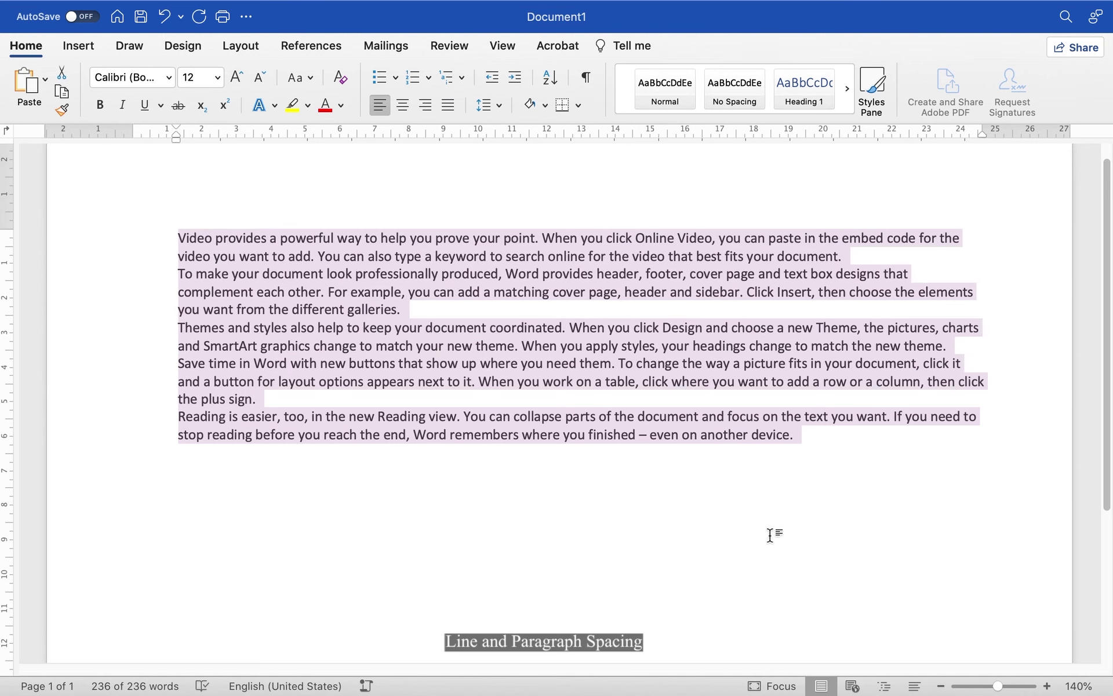
click(832, 465)
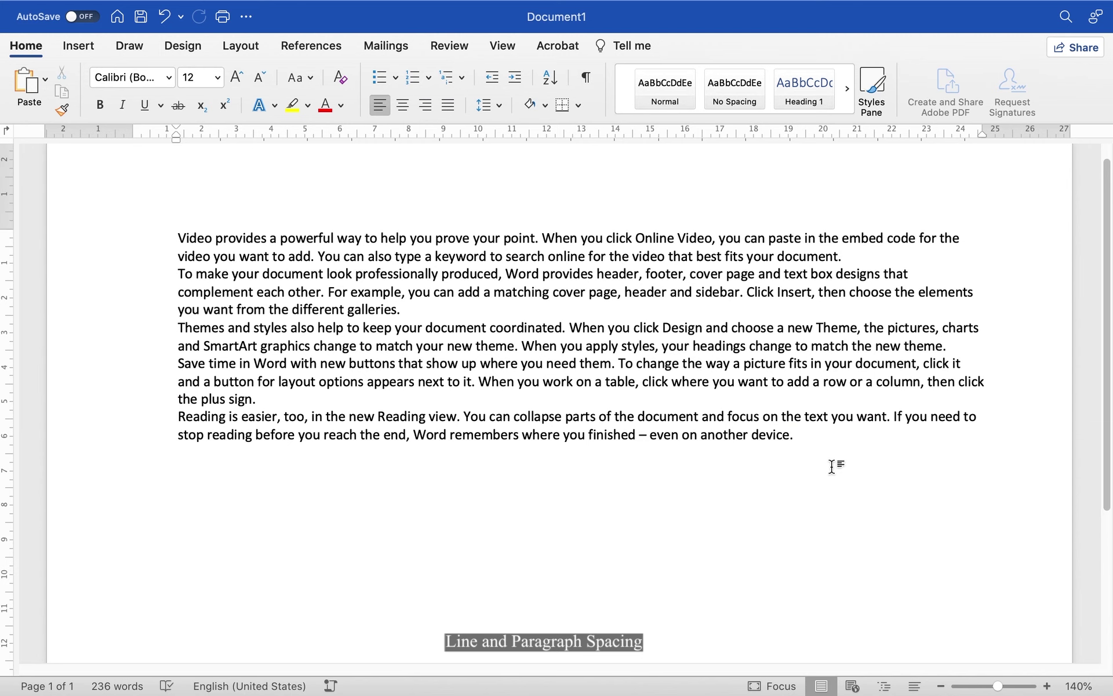
key(super+v)
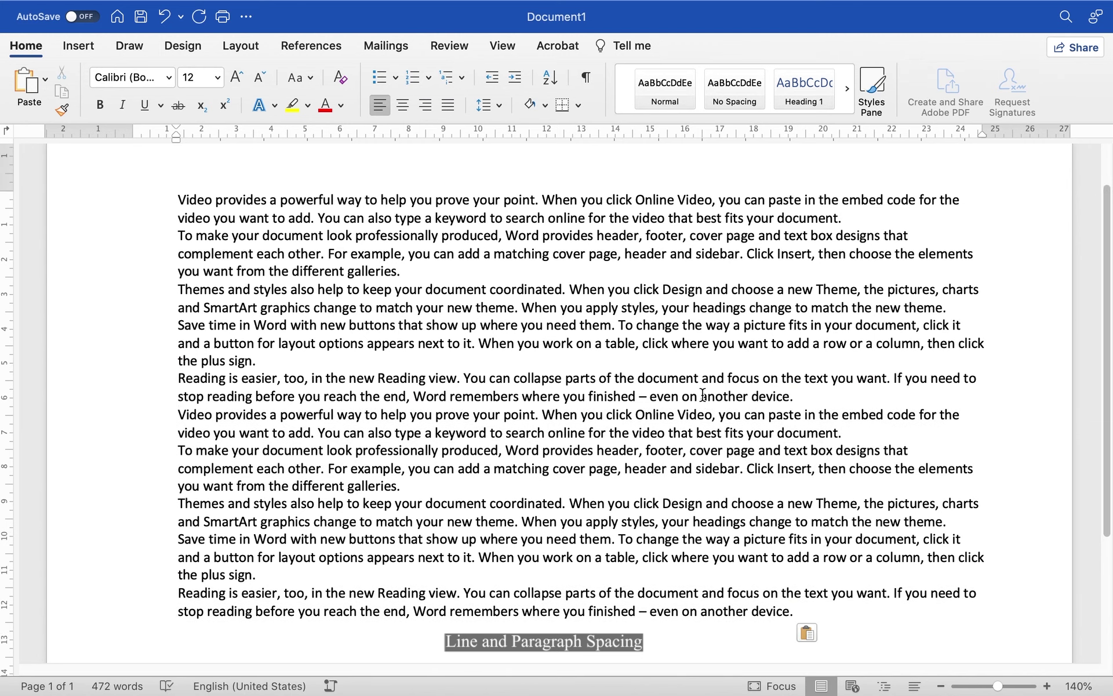
key(super+a)
Add space before and after every paragraph in the document.
click(499, 105)
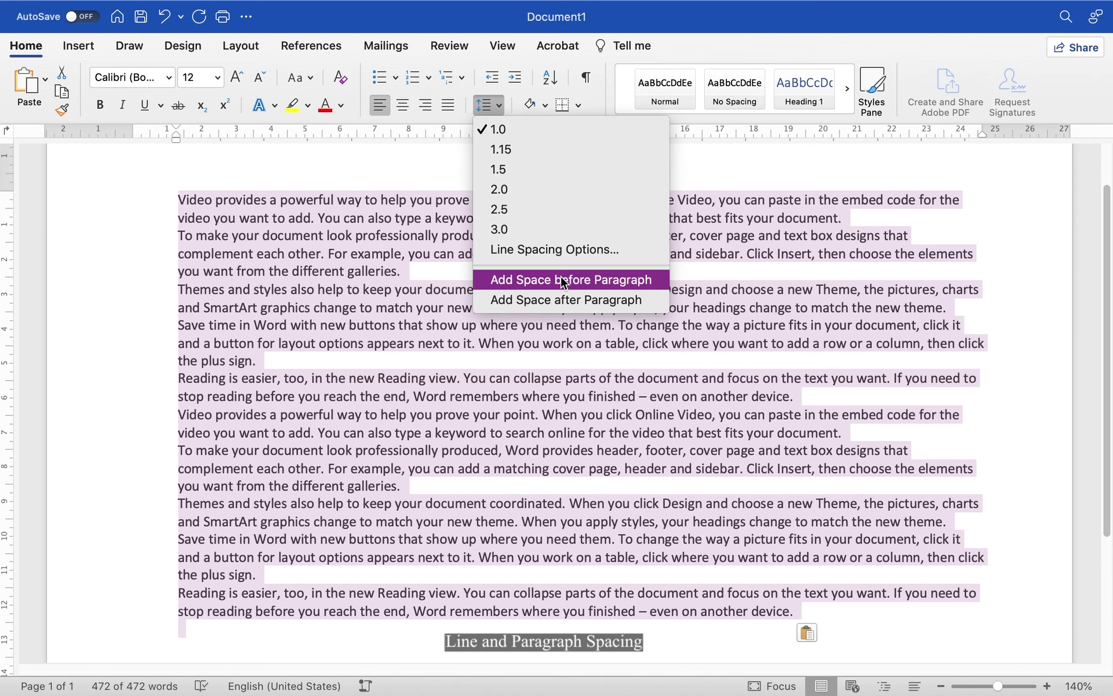
click(604, 280)
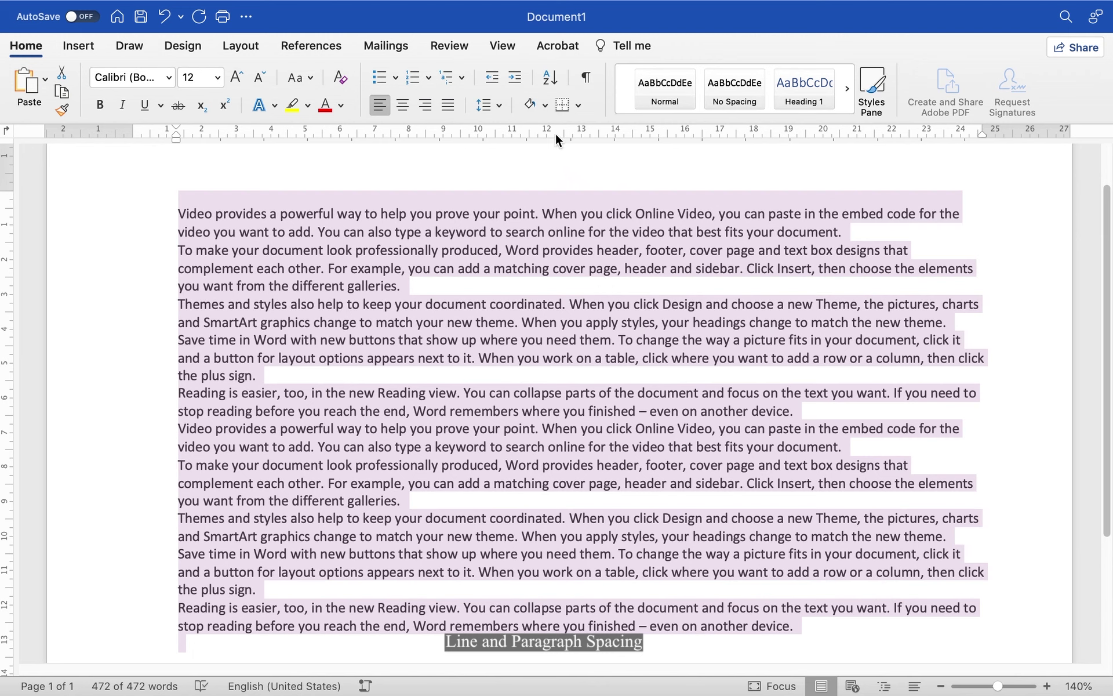
click(500, 103)
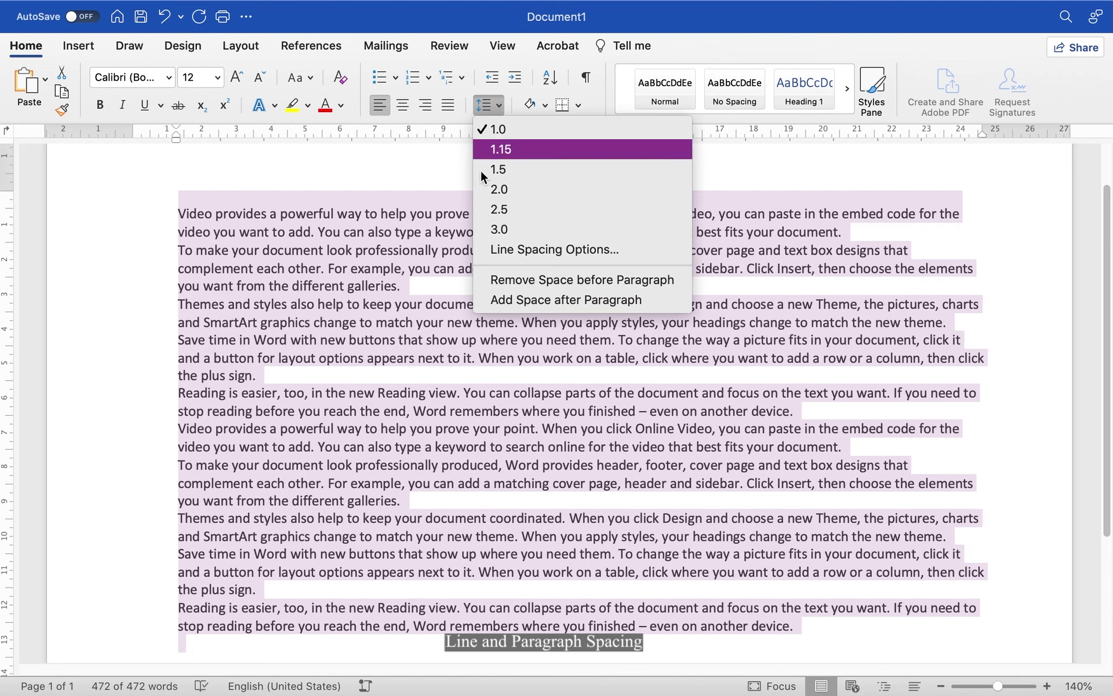
click(539, 300)
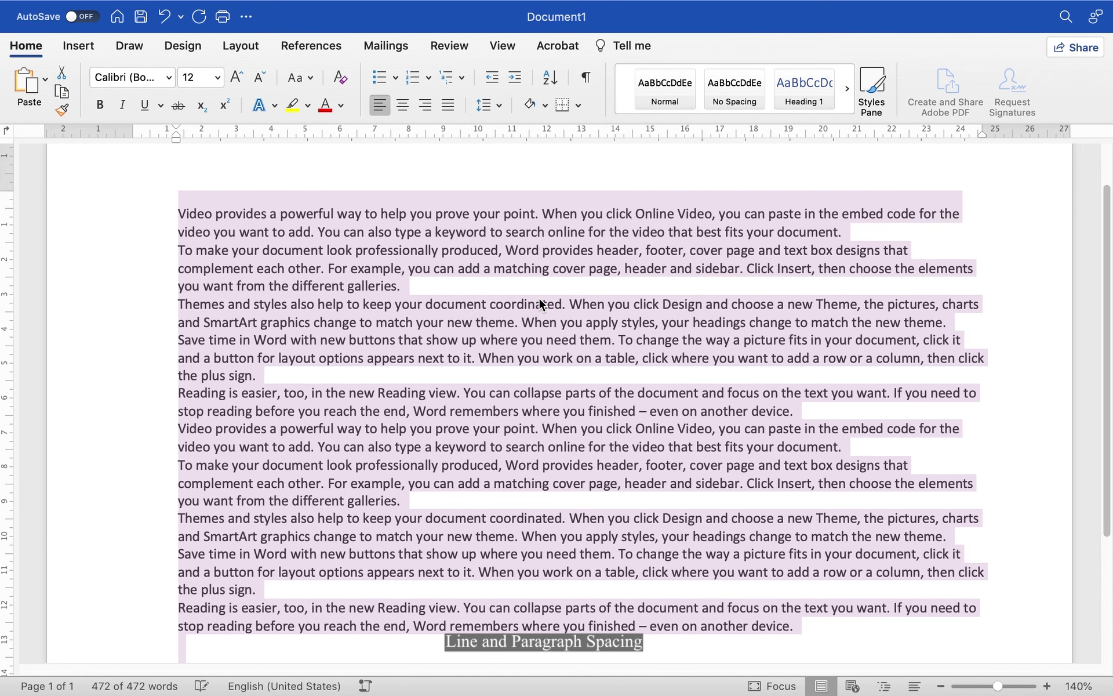
click(488, 371)
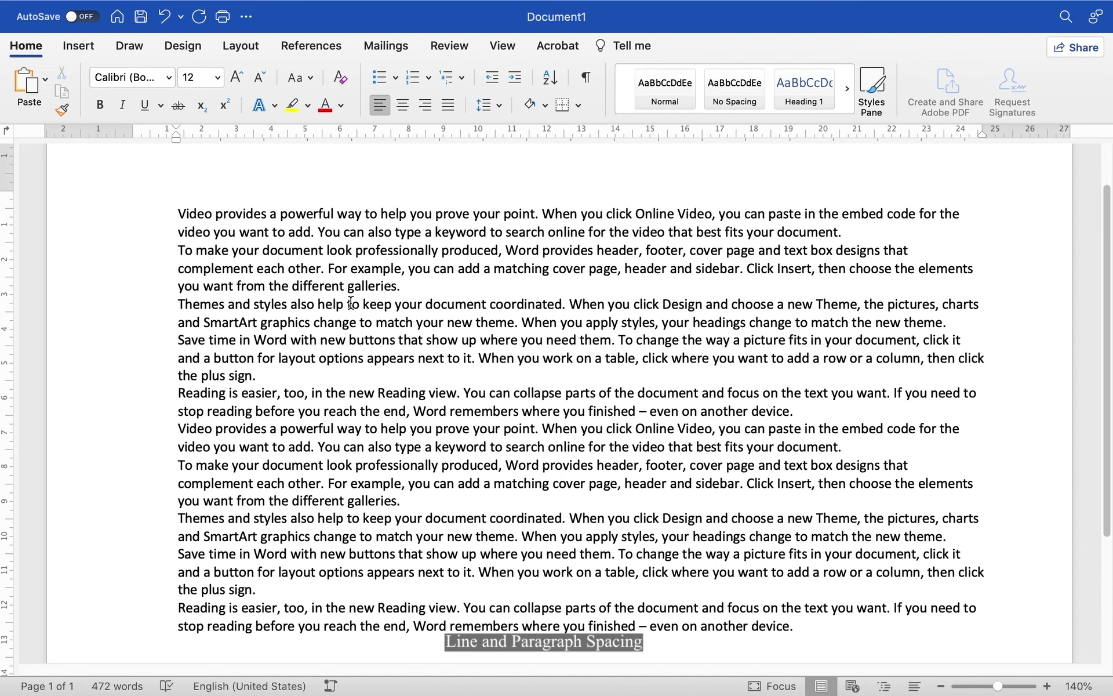
Remove the space before and after the first four paragraphs.
drag(265, 380, 157, 209)
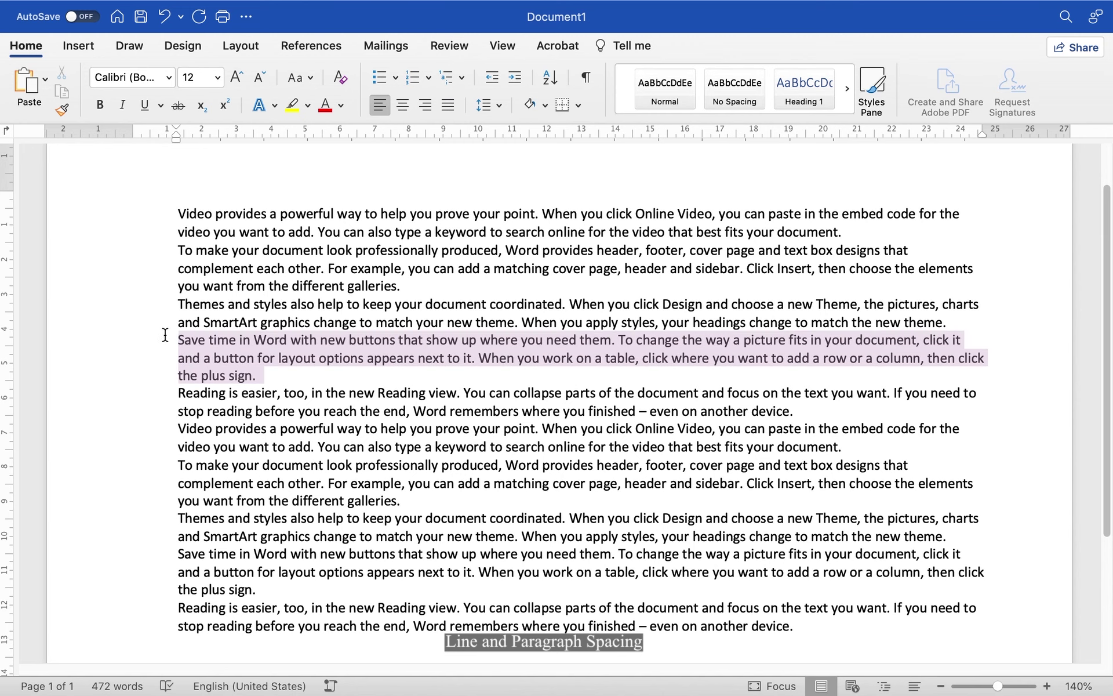
click(500, 105)
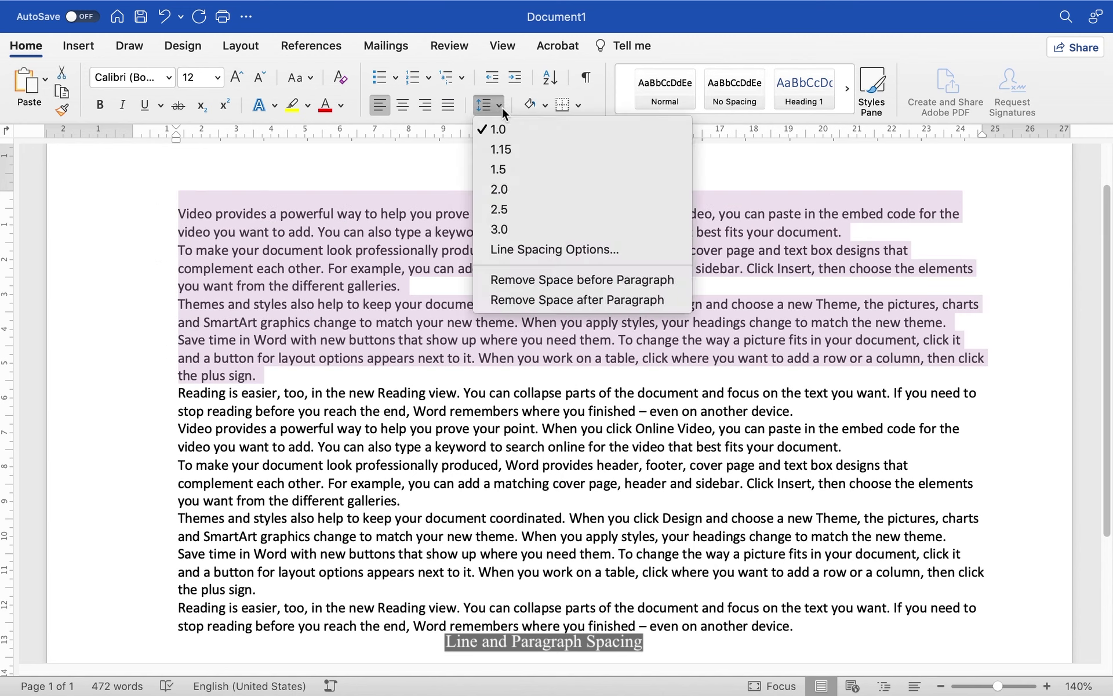
click(571, 280)
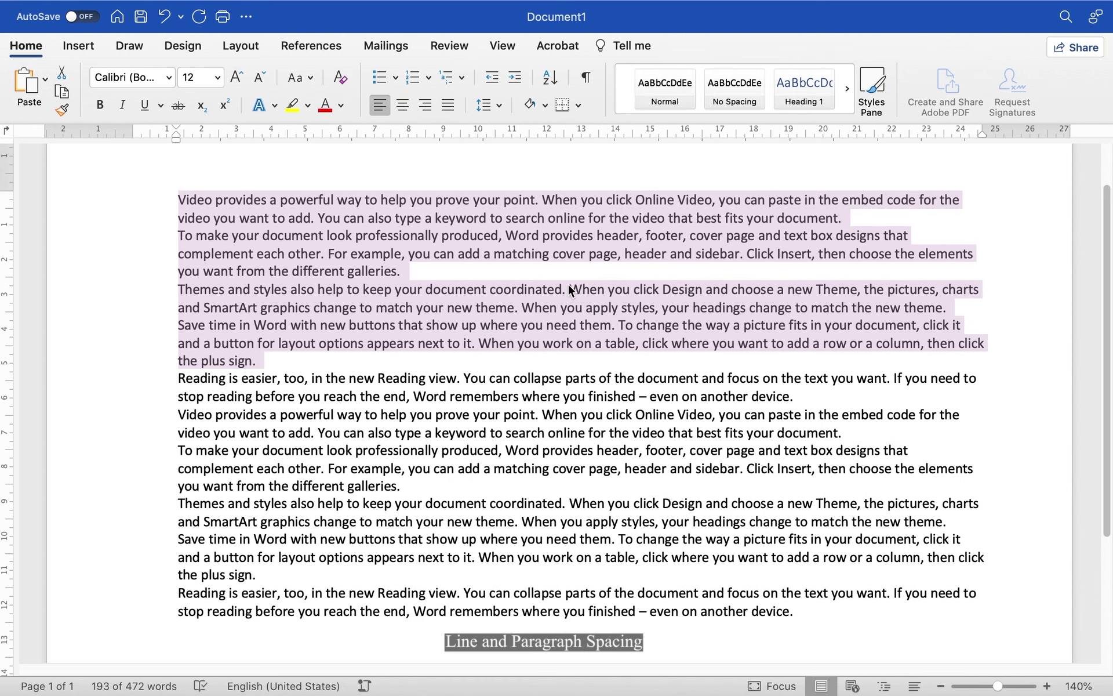
click(500, 105)
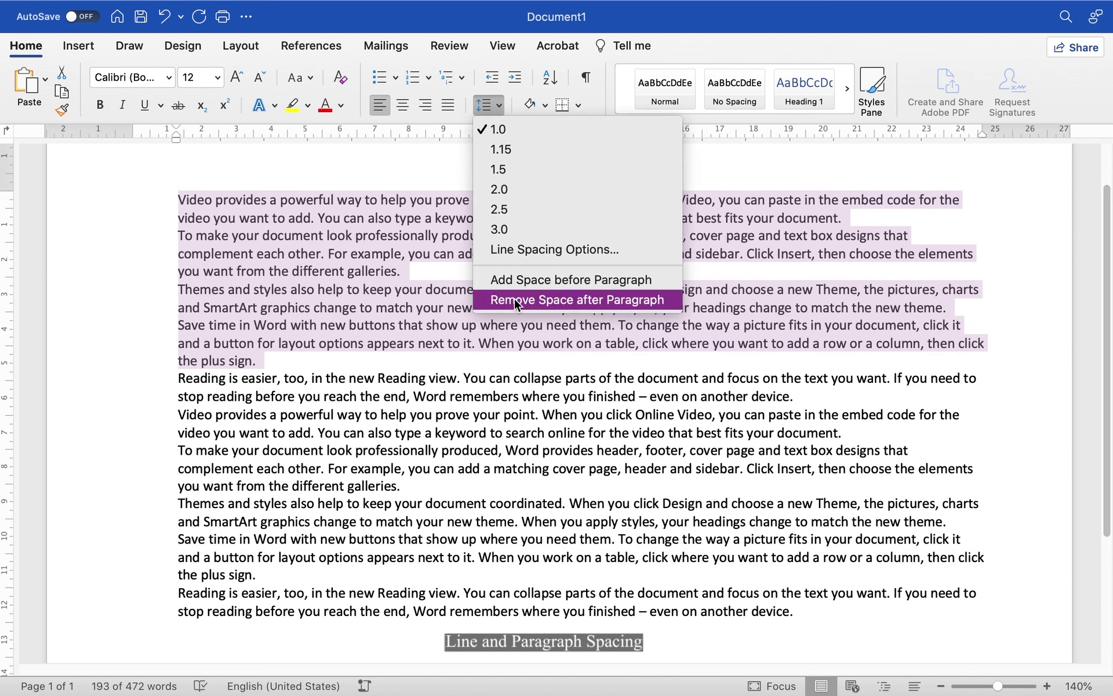
click(596, 300)
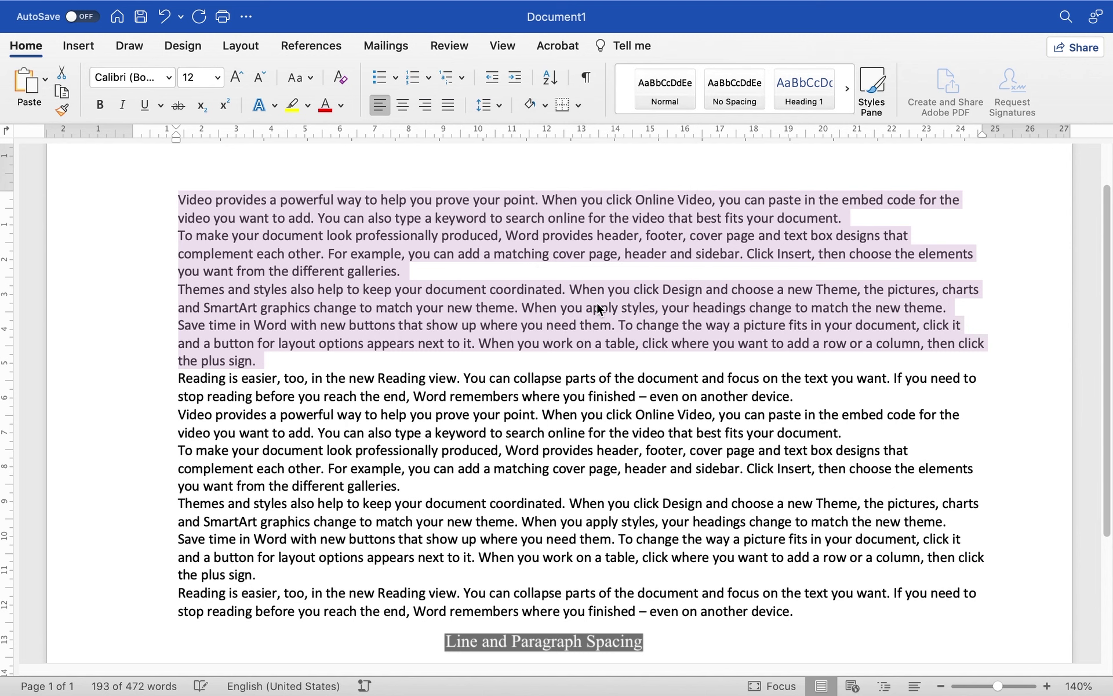
click(624, 342)
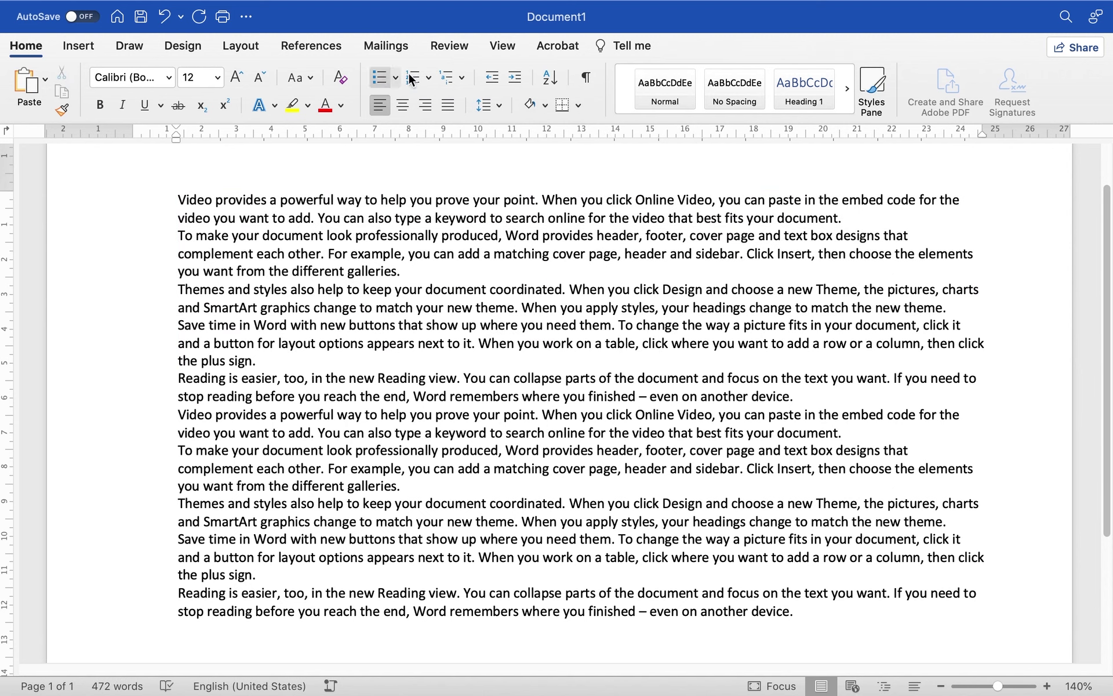
Shade the first line yellow, replacing the dark blue-grey and red shading tried first.
drag(178, 199, 966, 184)
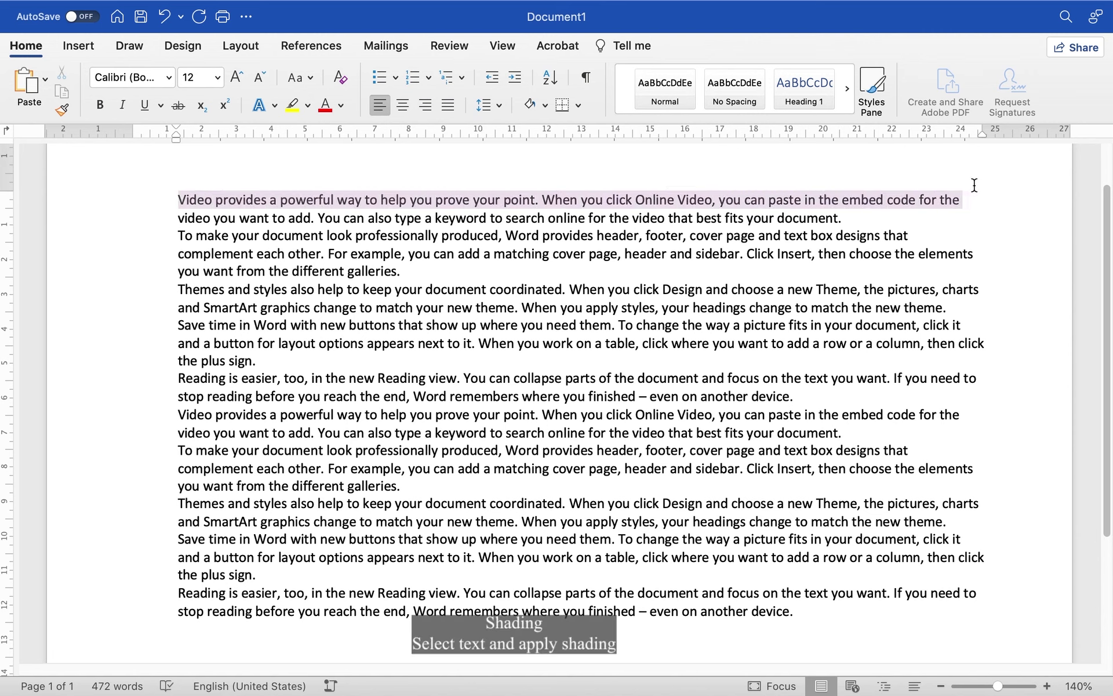
click(544, 106)
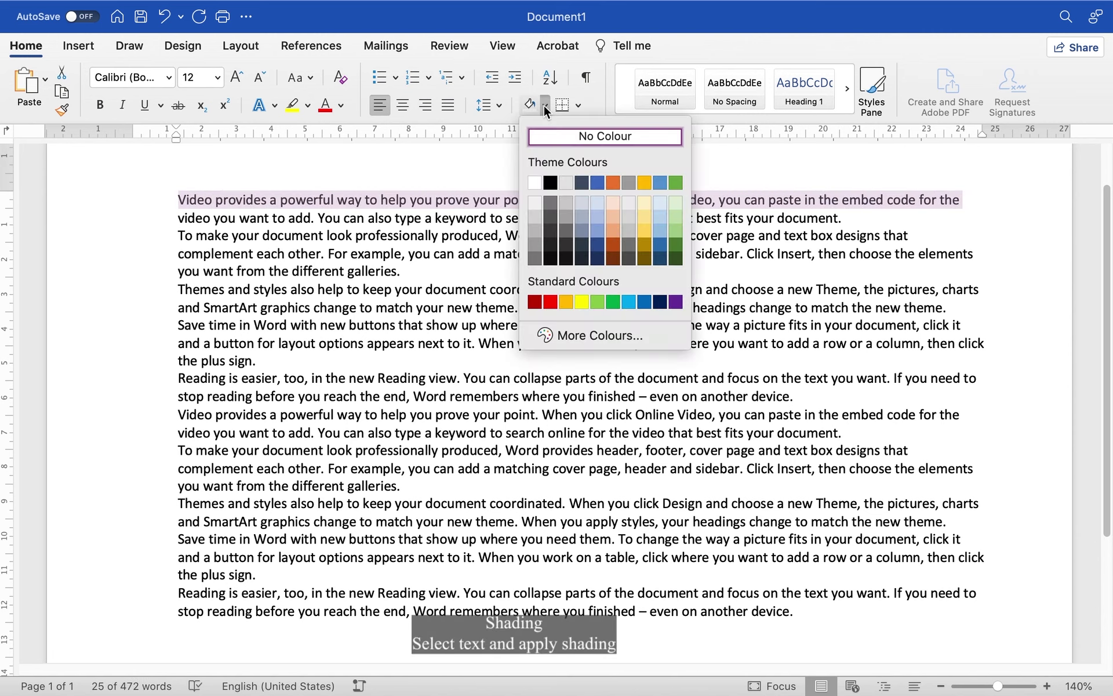
click(582, 244)
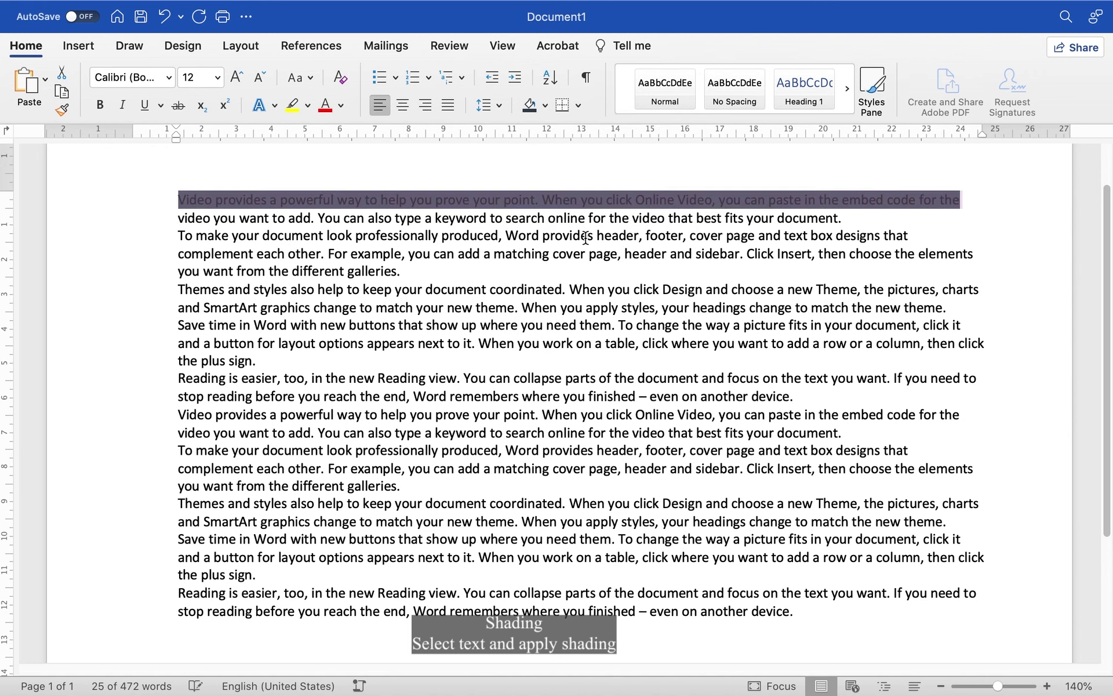
click(545, 105)
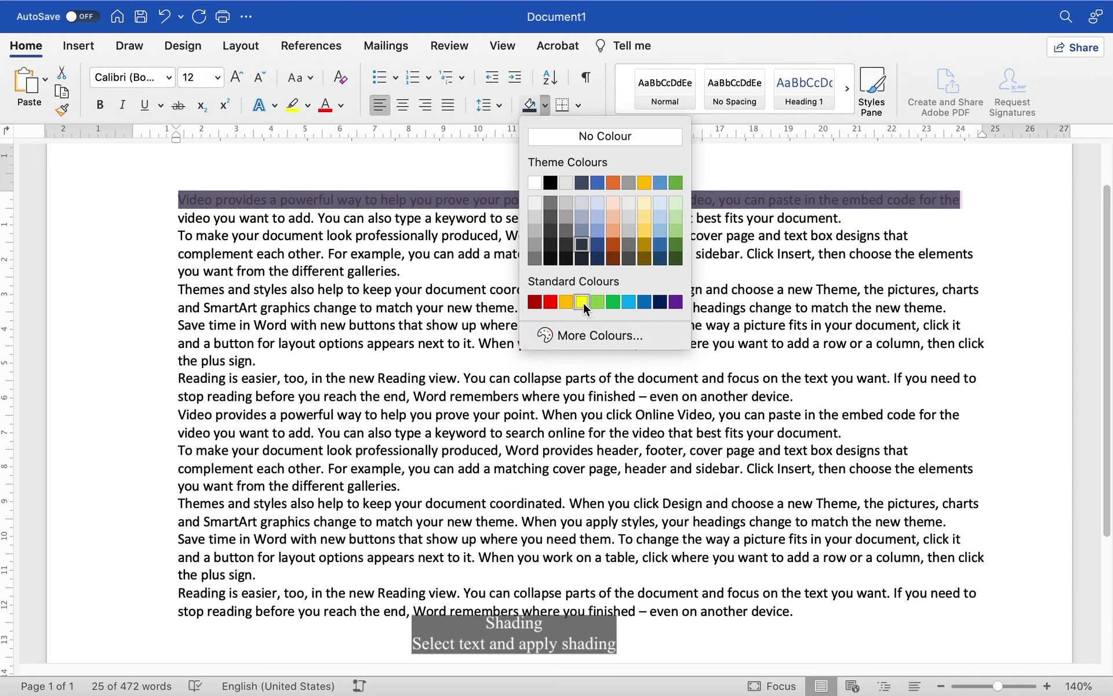
click(551, 302)
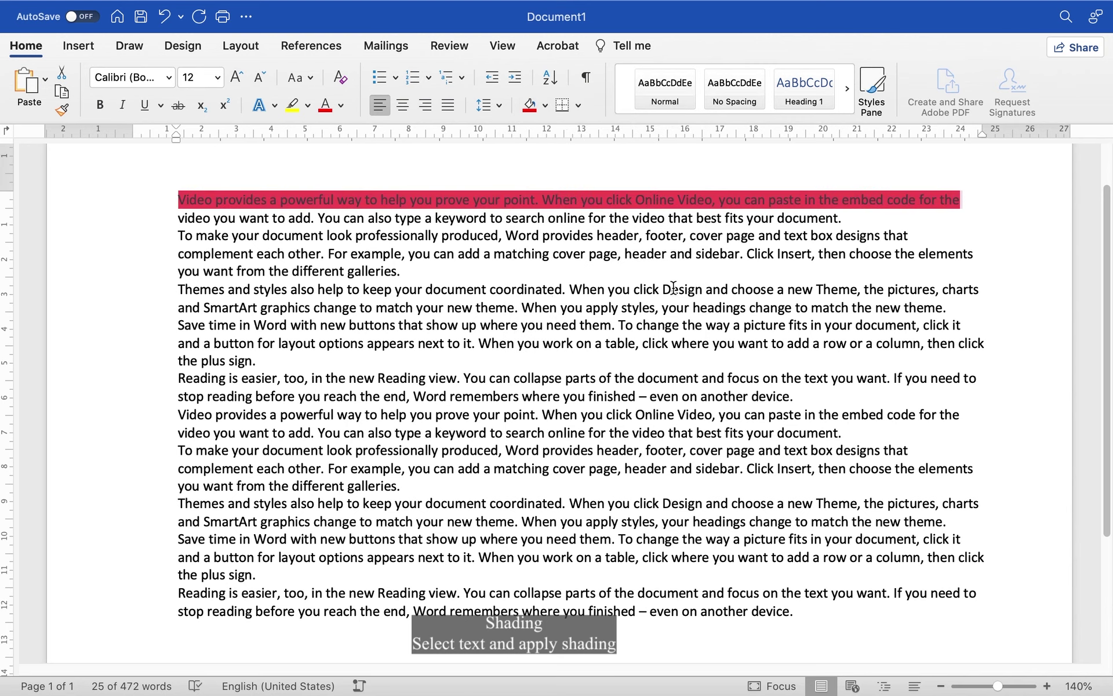
click(545, 104)
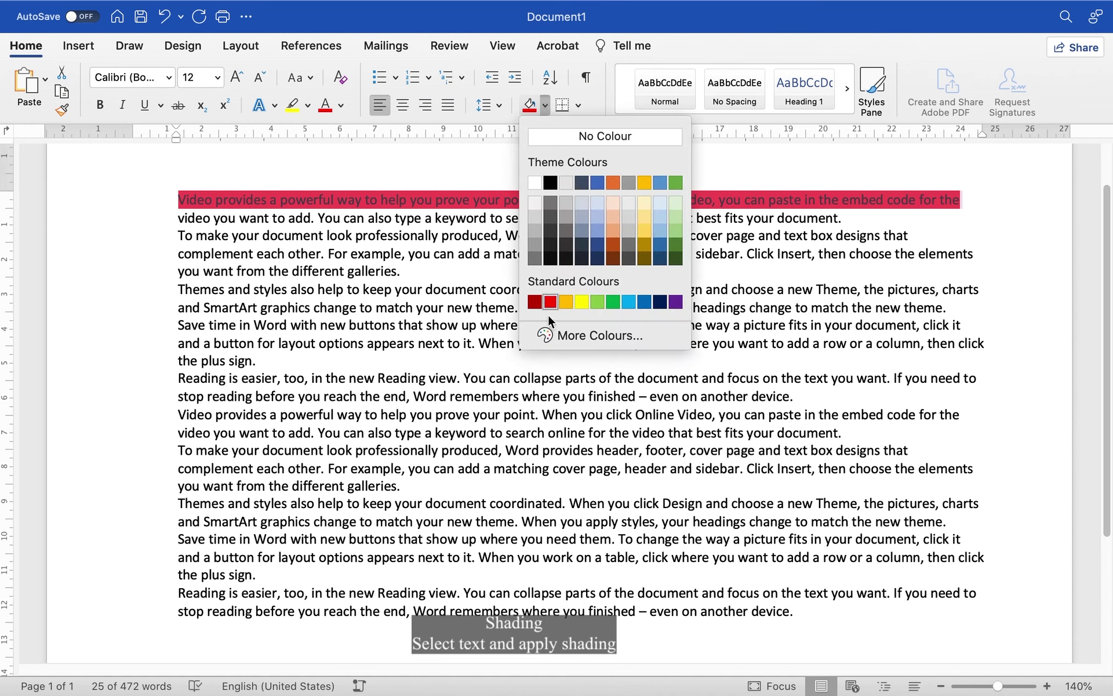
click(582, 302)
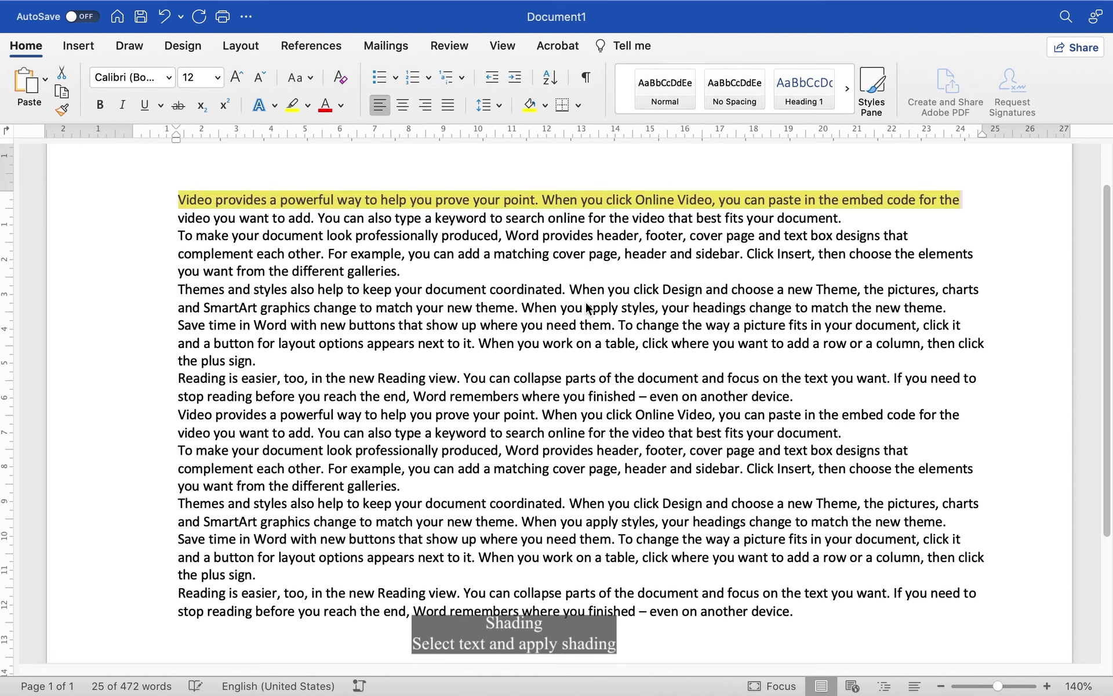
click(649, 235)
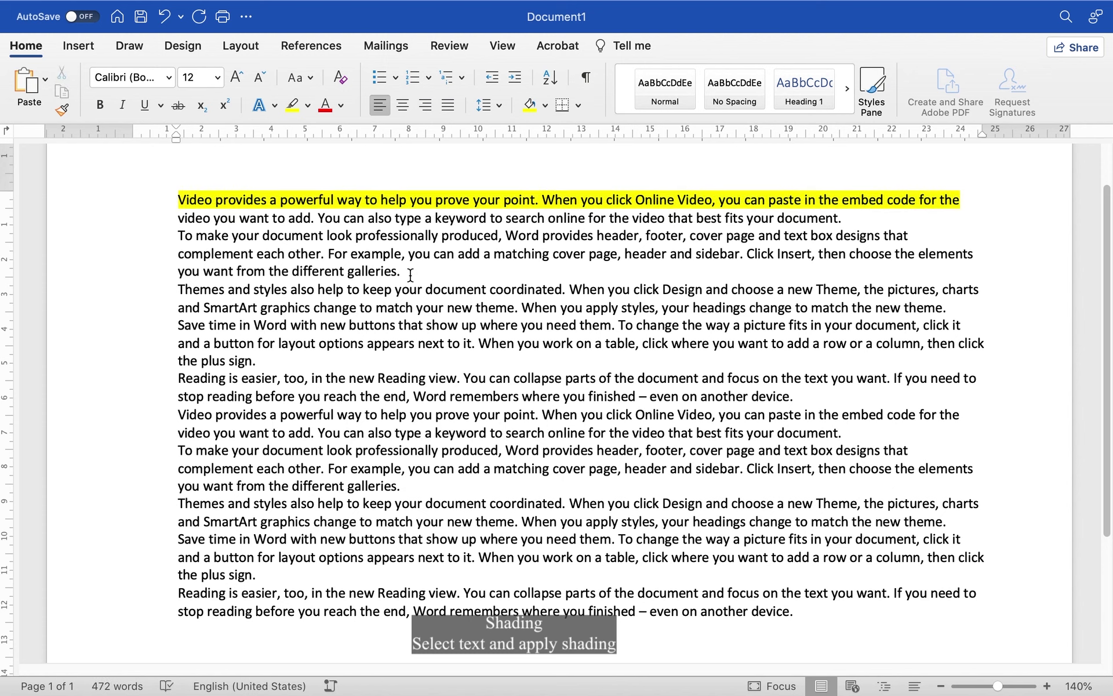
drag(402, 272, 178, 194)
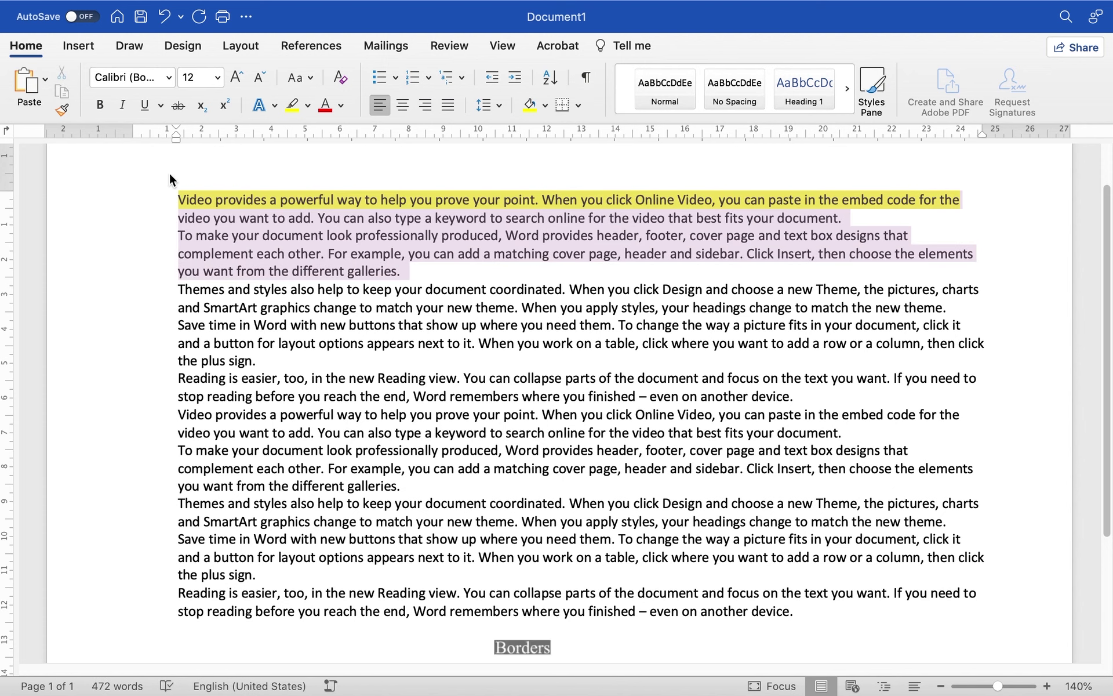
Box the first two paragraphs with Outside Borders after trying All Borders and No Border.
click(577, 106)
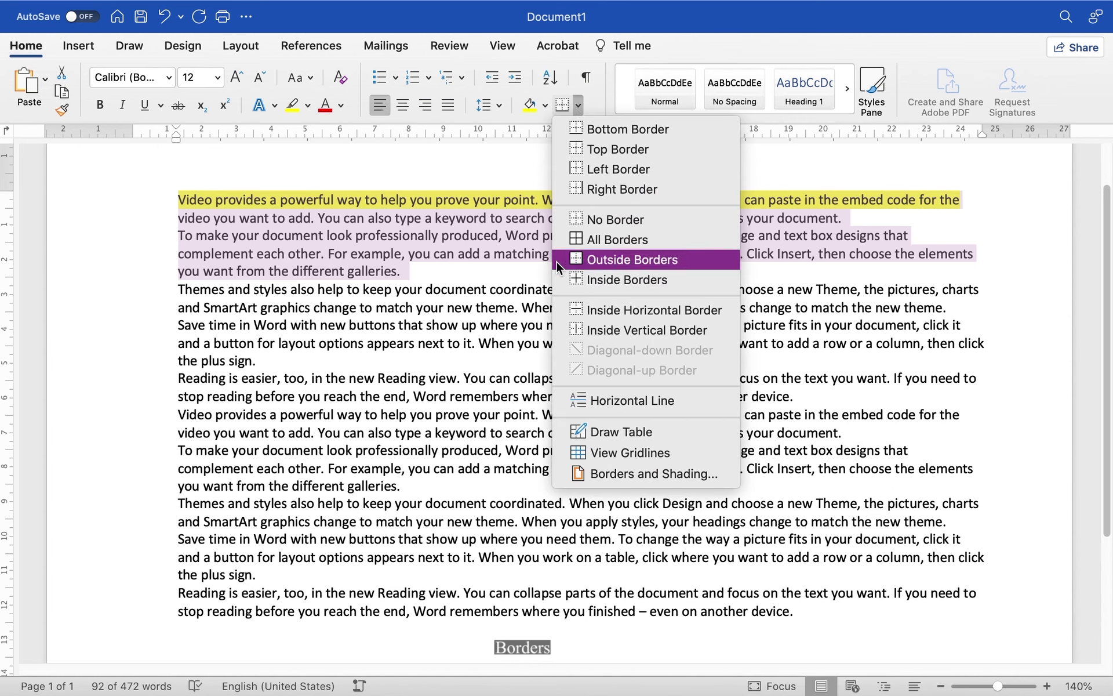
click(636, 240)
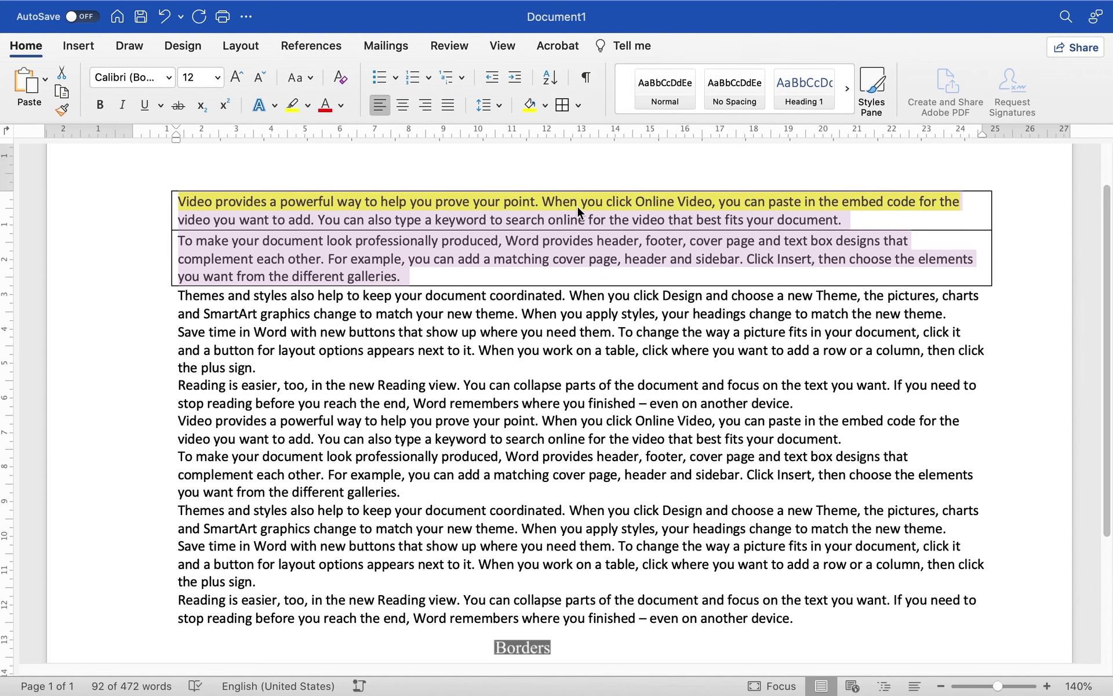
click(578, 105)
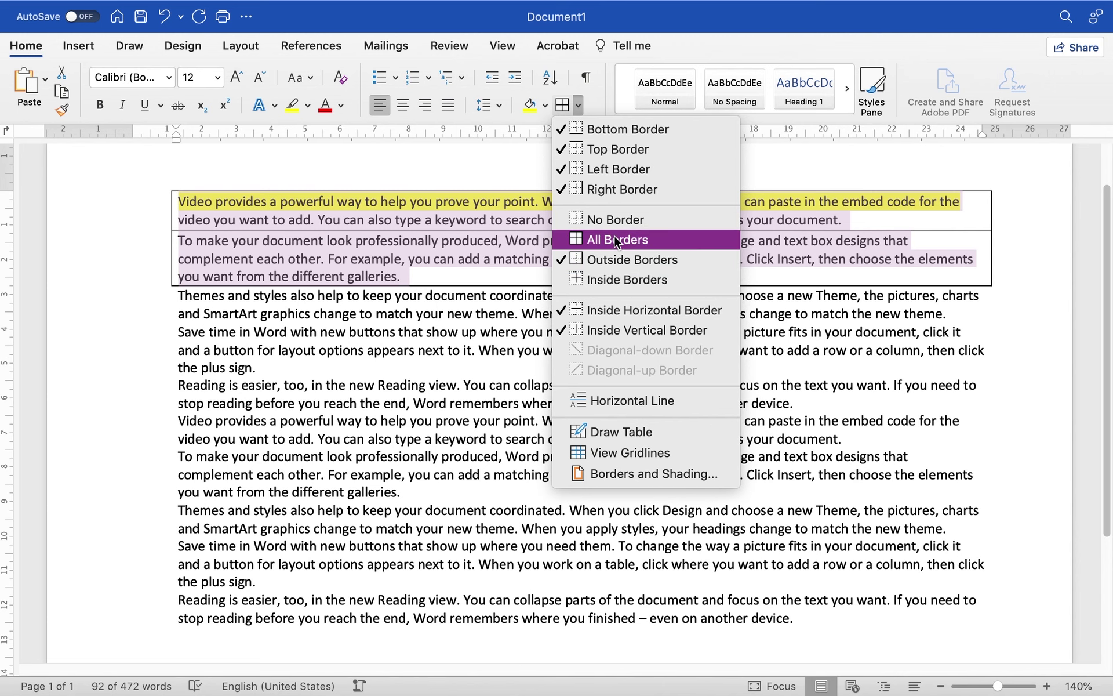
click(630, 220)
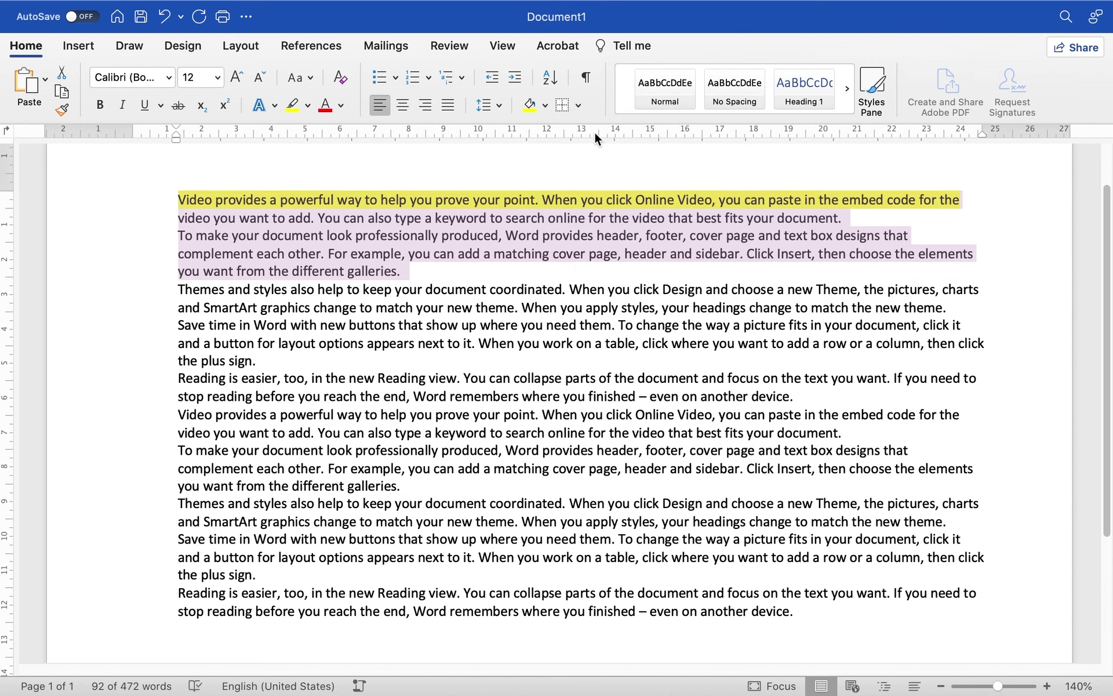
click(578, 106)
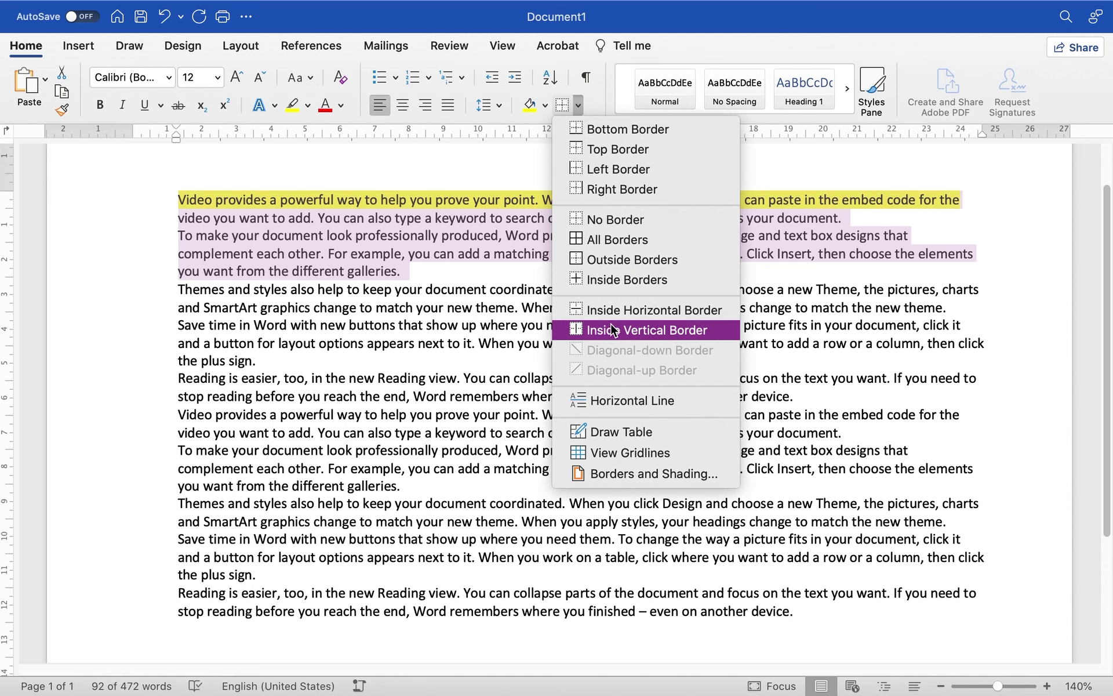
click(636, 259)
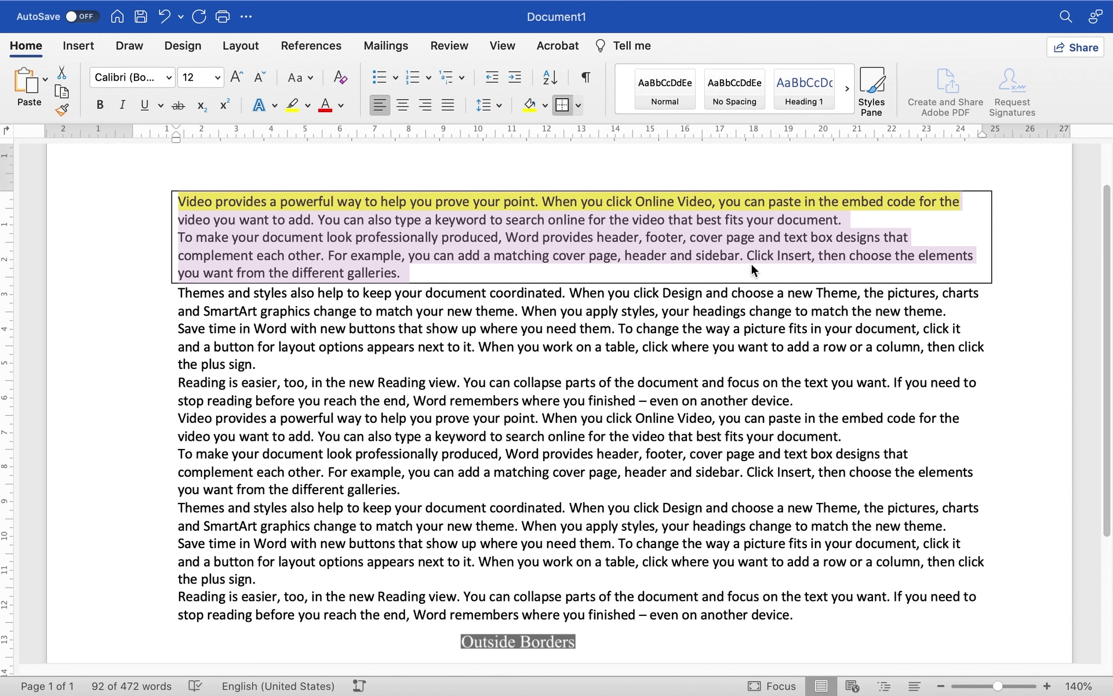
click(569, 269)
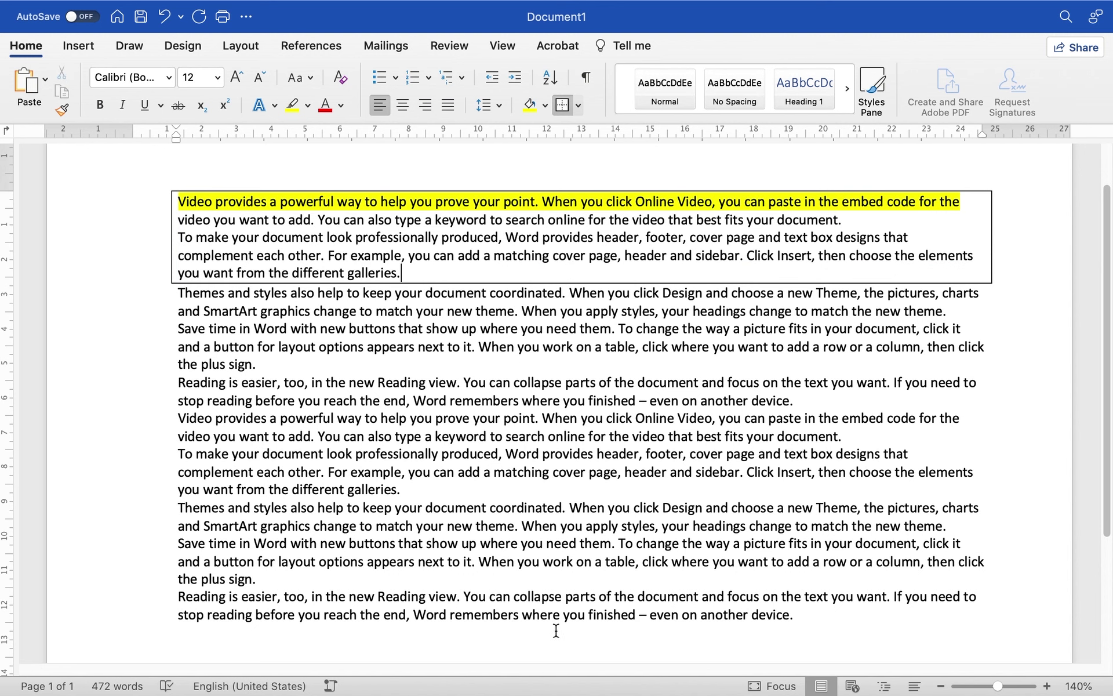
Cancel closing Document1, keeping it open, then select and delete all its text.
key(super+w)
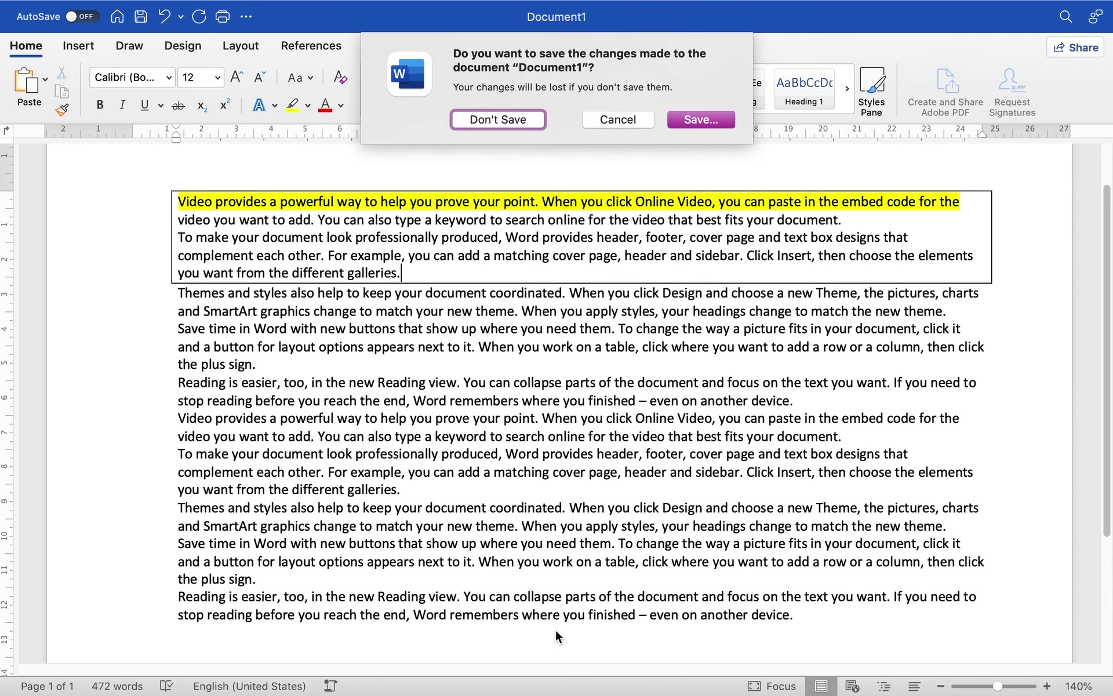
click(610, 117)
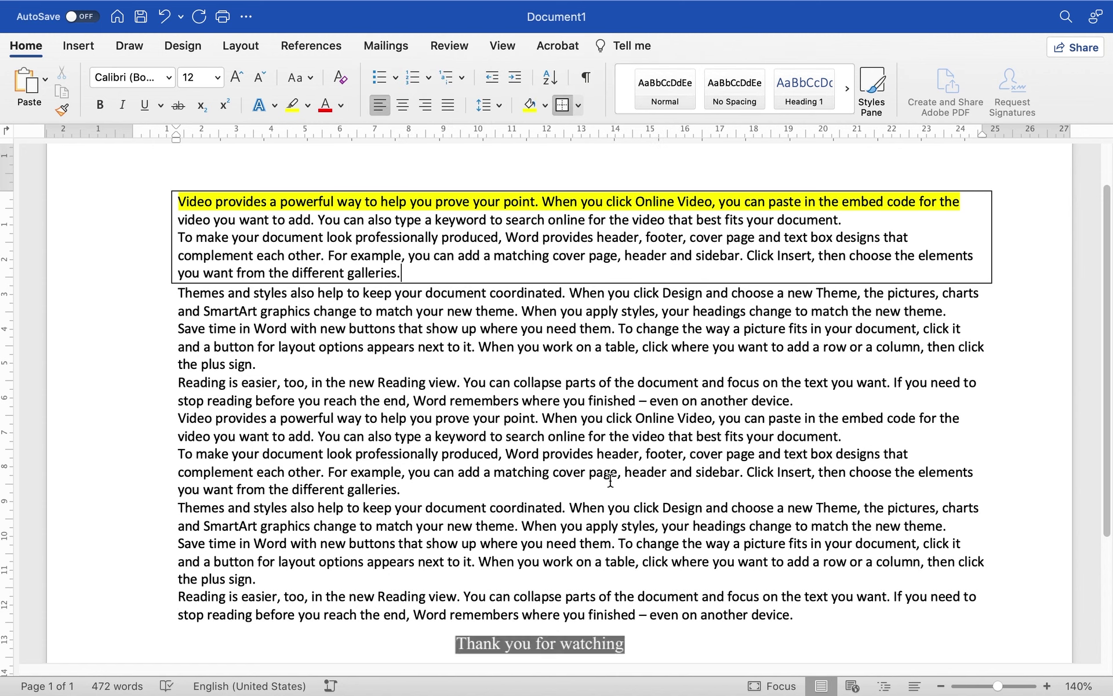
key(super+a)
key(BackSpace)
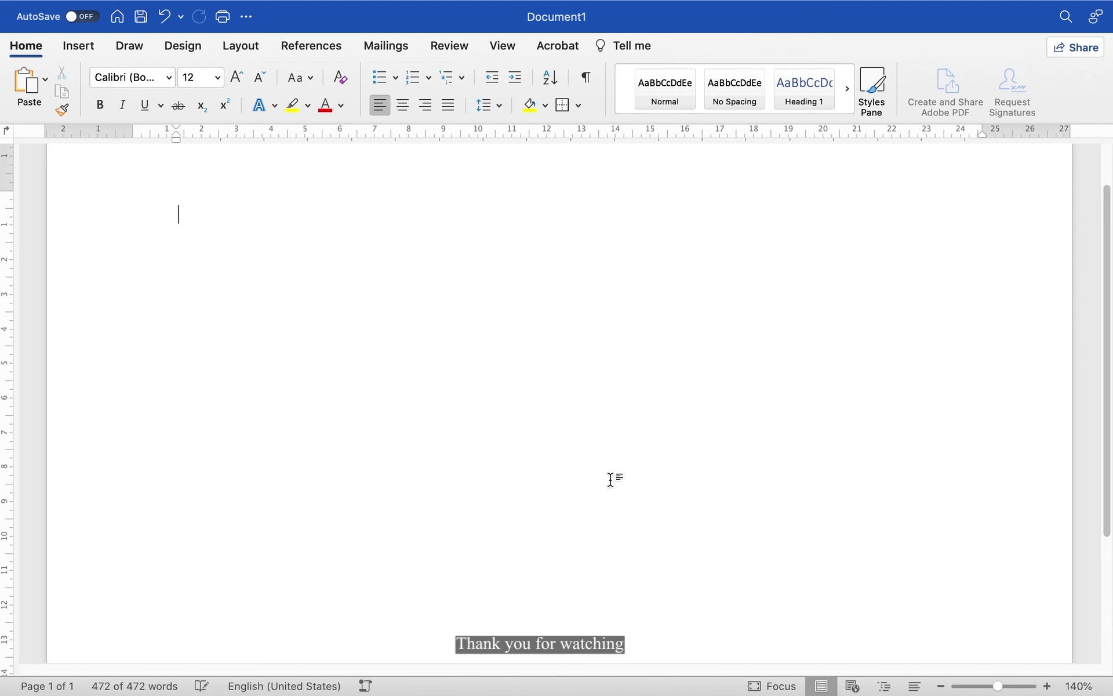